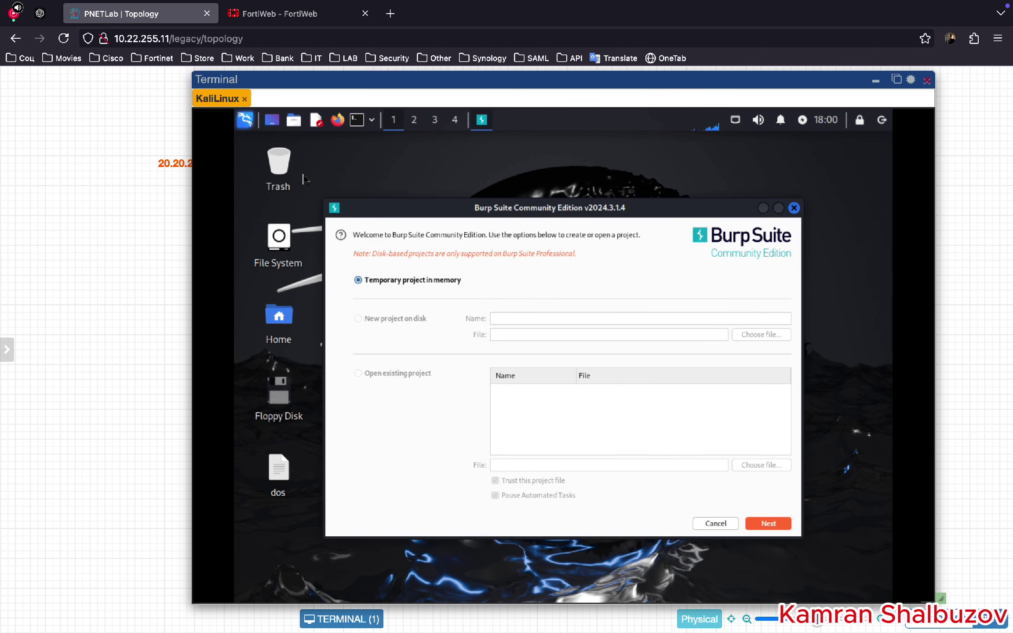
# Start Burp Suite with a temporary in-memory project and launch its built-in proxy browser.
pyautogui.click(772, 524)
pyautogui.click(765, 523)
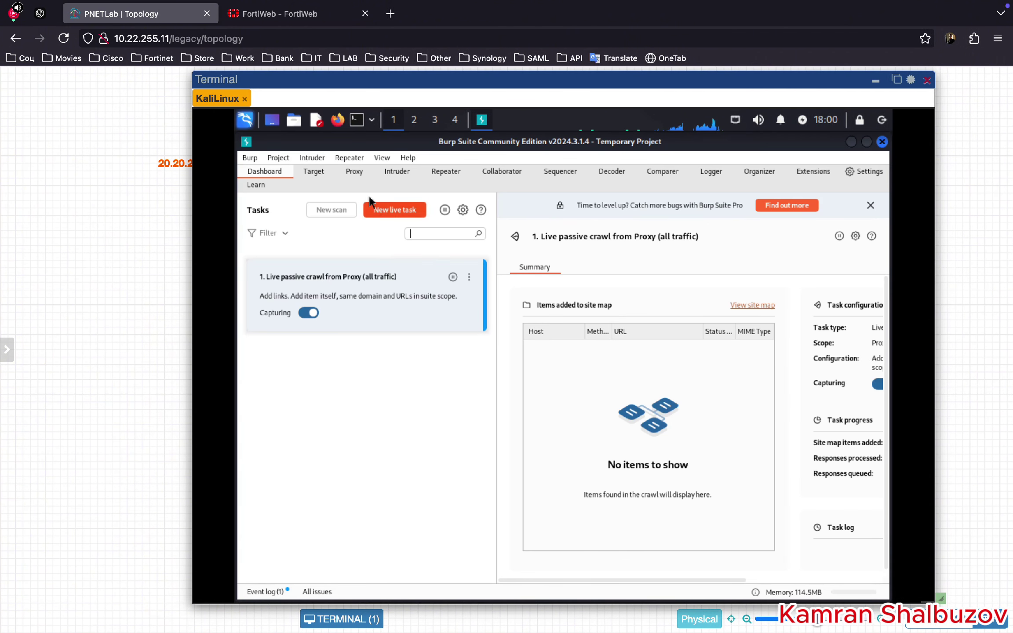
pyautogui.click(354, 172)
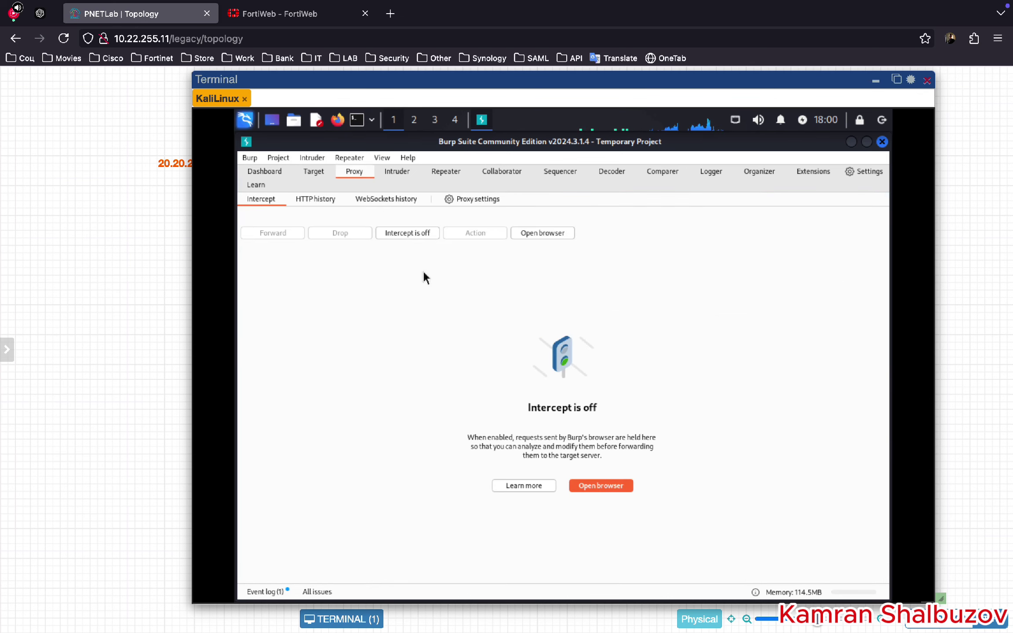
pyautogui.click(598, 486)
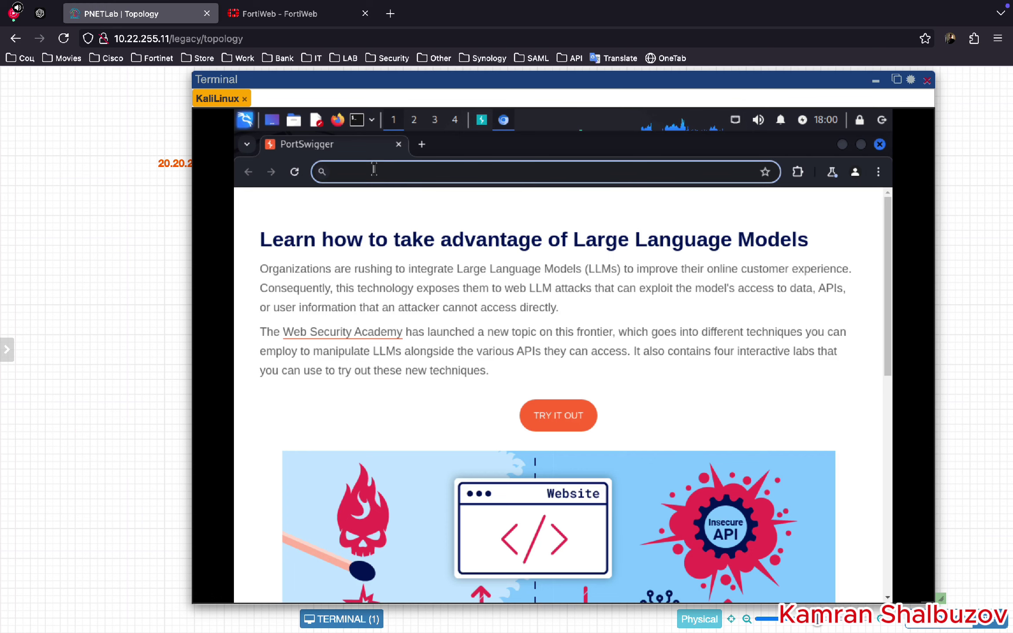
# Browse to 20.20.20.200 and open the bWAPP login page.
pyautogui.write('20.')
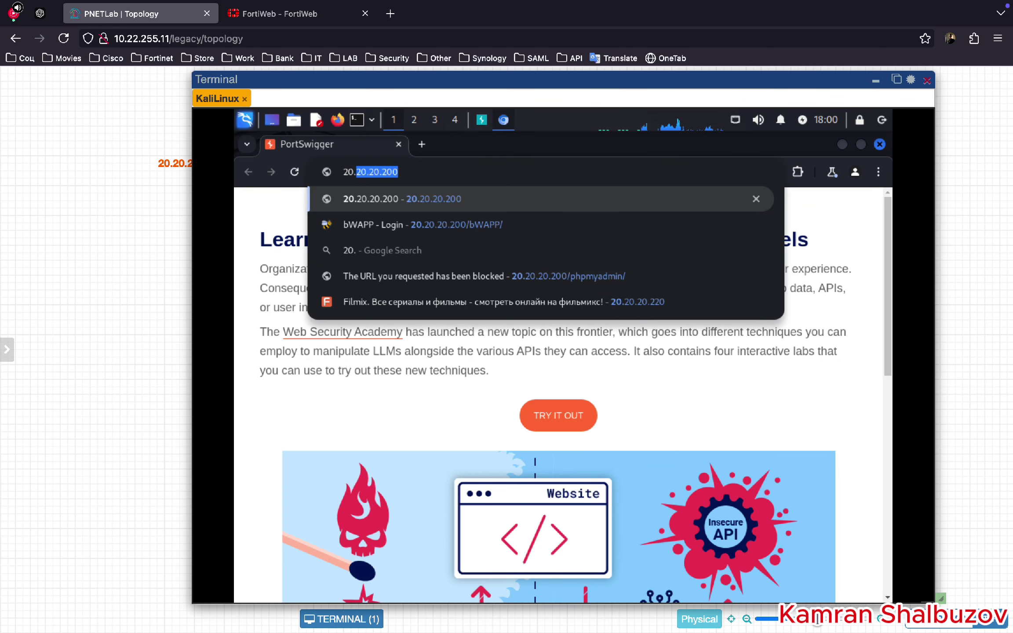
pyautogui.press('Return')
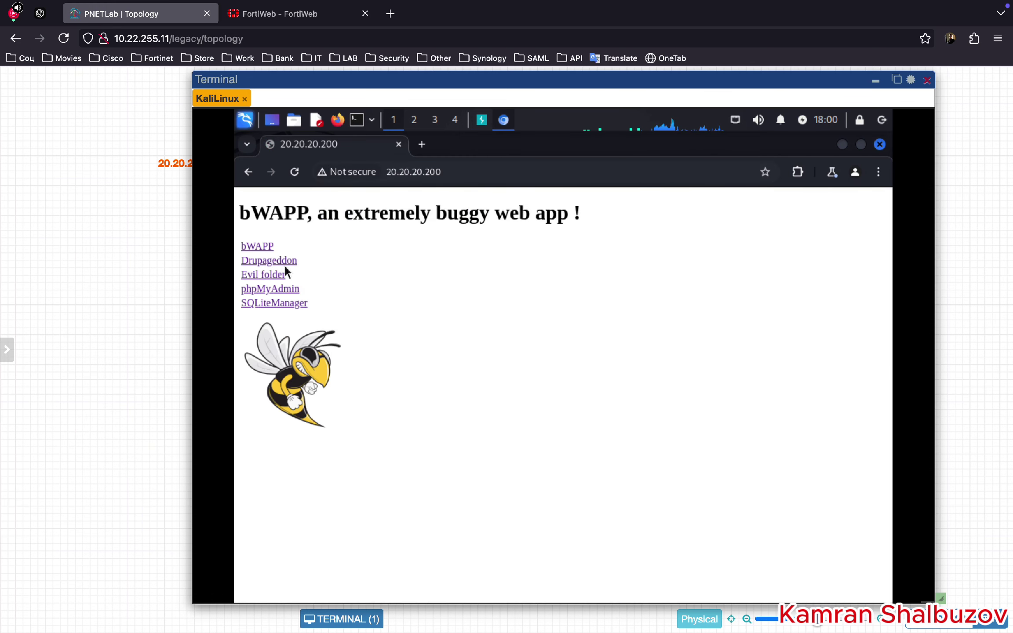
pyautogui.click(259, 248)
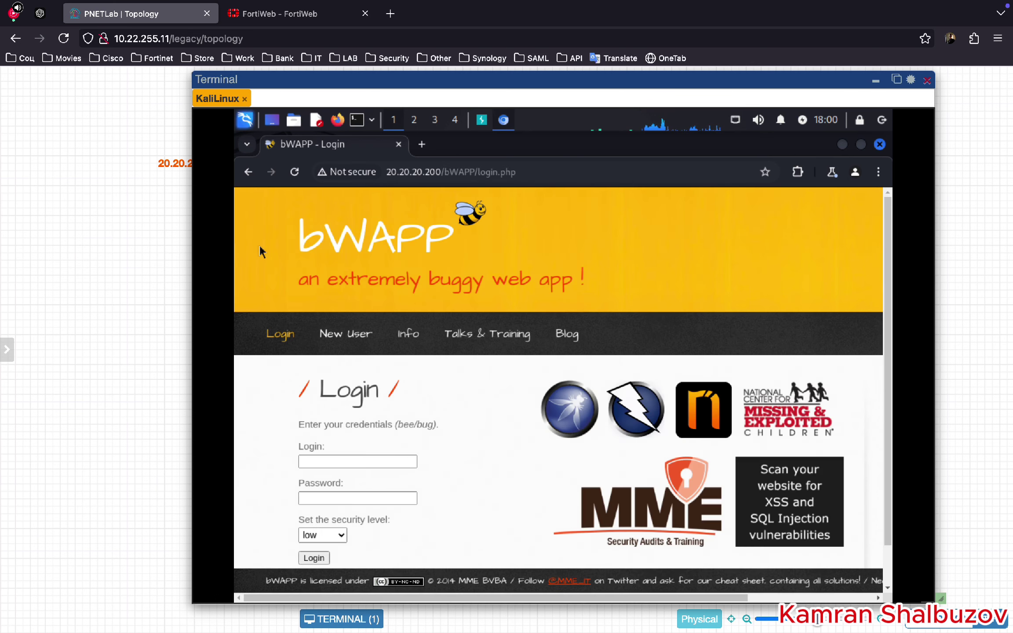
# Switch to Burp Suite and review the bWAPP traffic captured in the proxy's HTTP history.
pyautogui.click(484, 127)
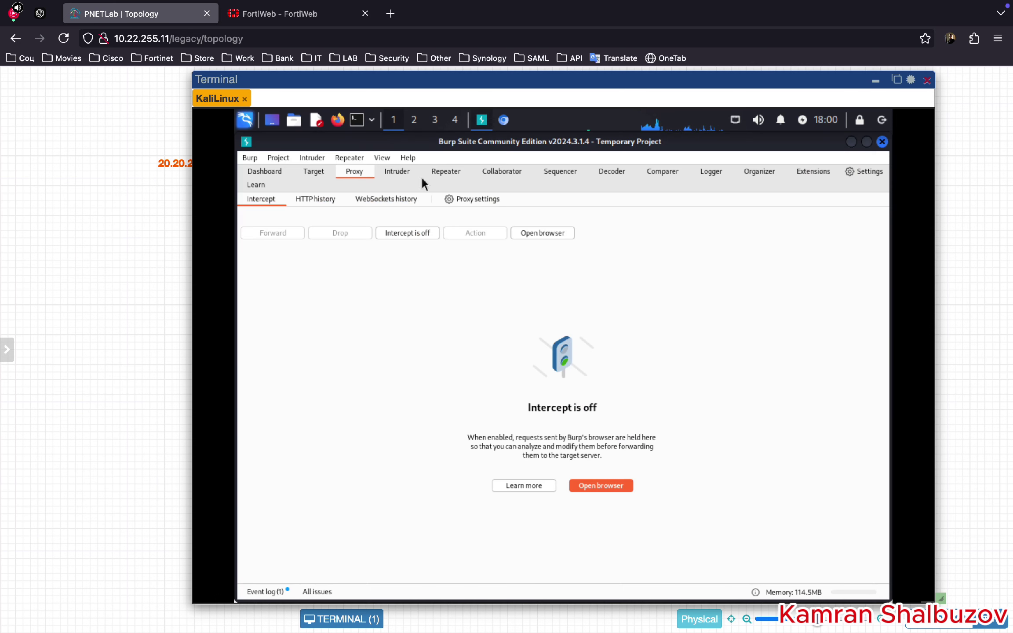
pyautogui.click(320, 198)
pyautogui.click(338, 296)
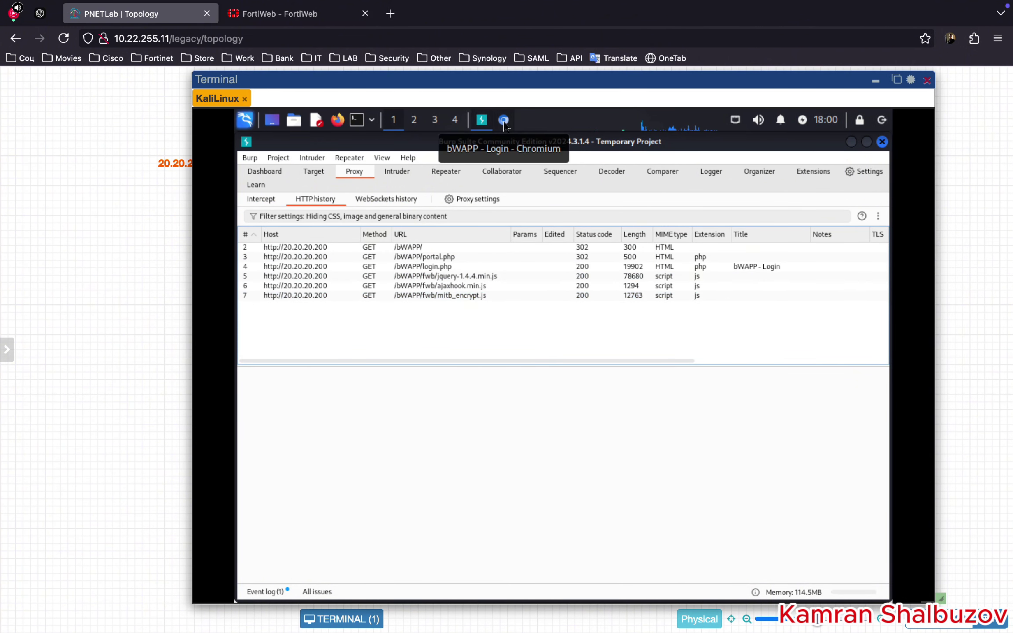
# Return to the Chromium browser and log in to bWAPP as bee with the account password at low security level.
pyautogui.click(503, 125)
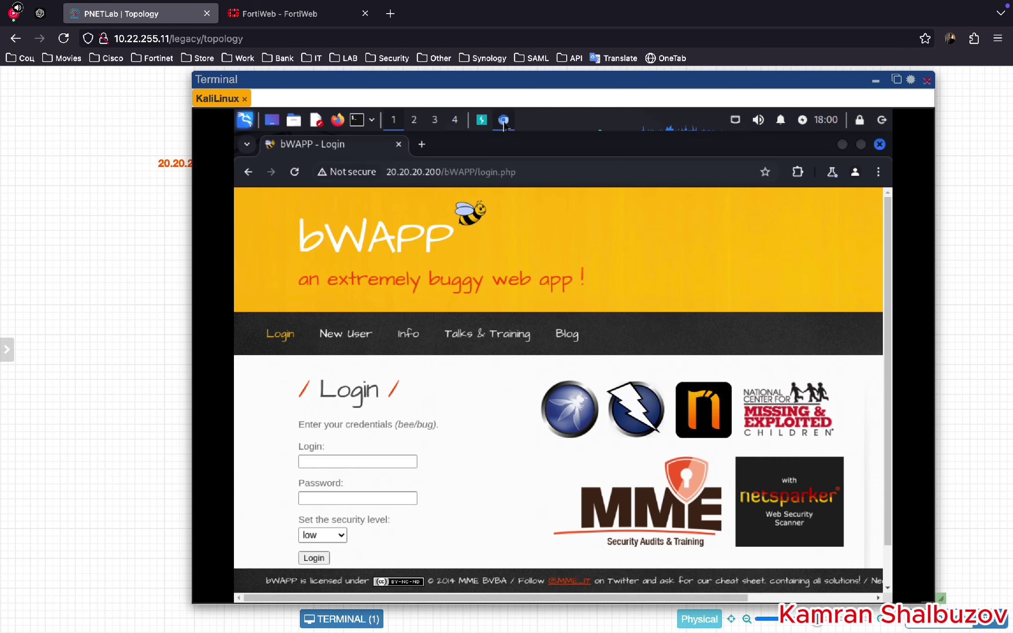
pyautogui.click(344, 465)
pyautogui.write('bee')
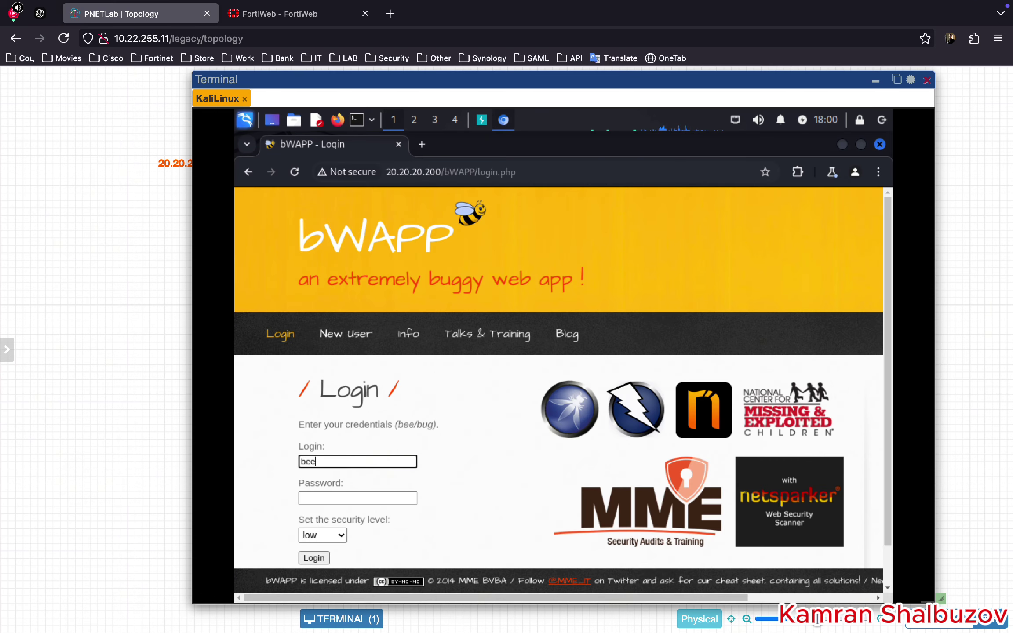
pyautogui.press('Tab')
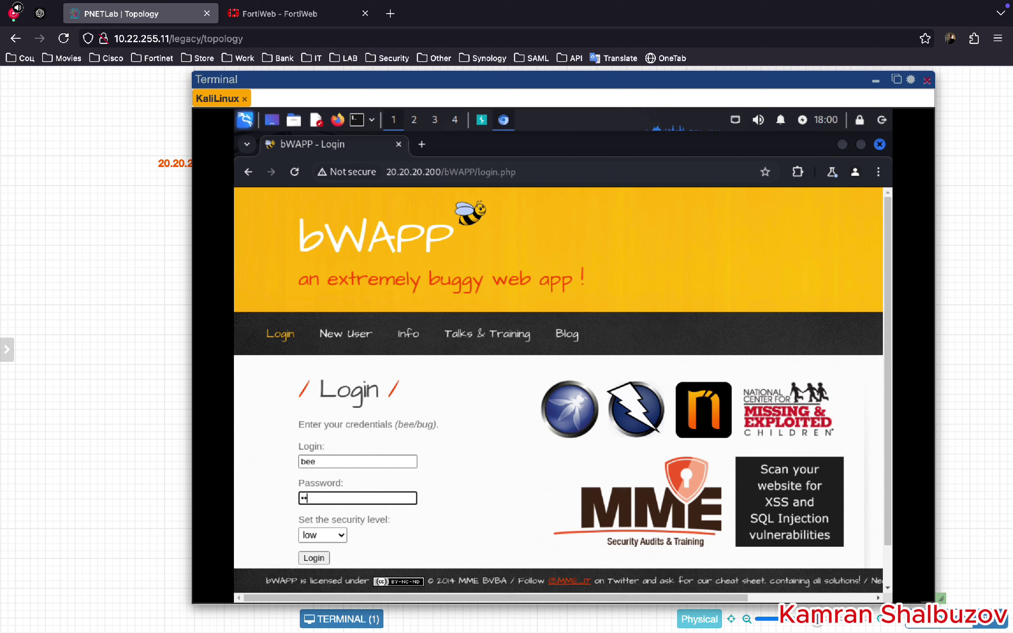
pyautogui.click(314, 558)
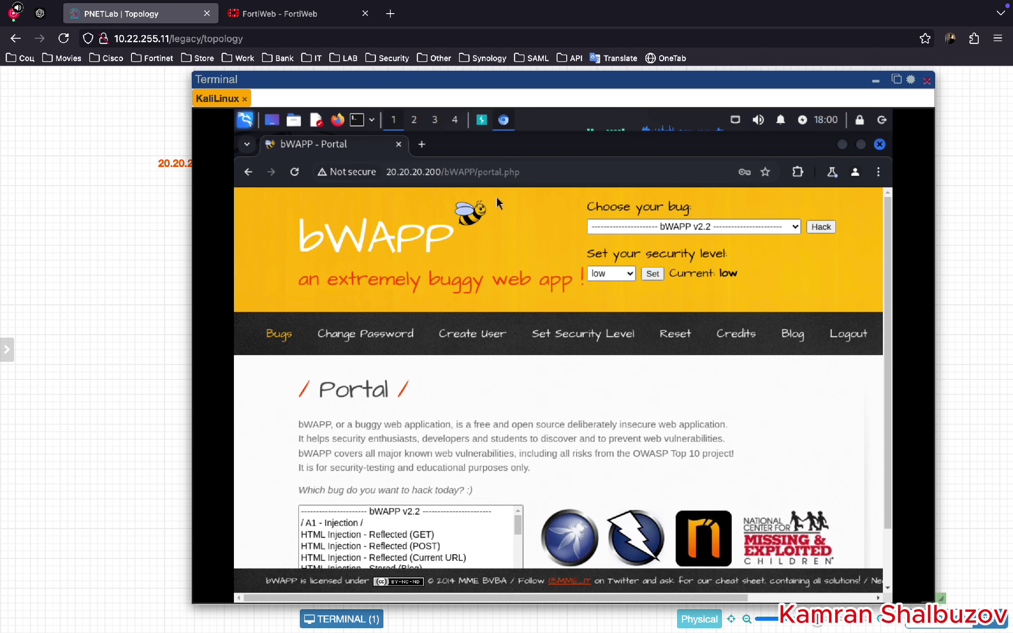
# Switch to Burp Suite and examine the body of the POST request to /bWAPP/login.php in the HTTP history.
pyautogui.click(482, 119)
pyautogui.click(395, 314)
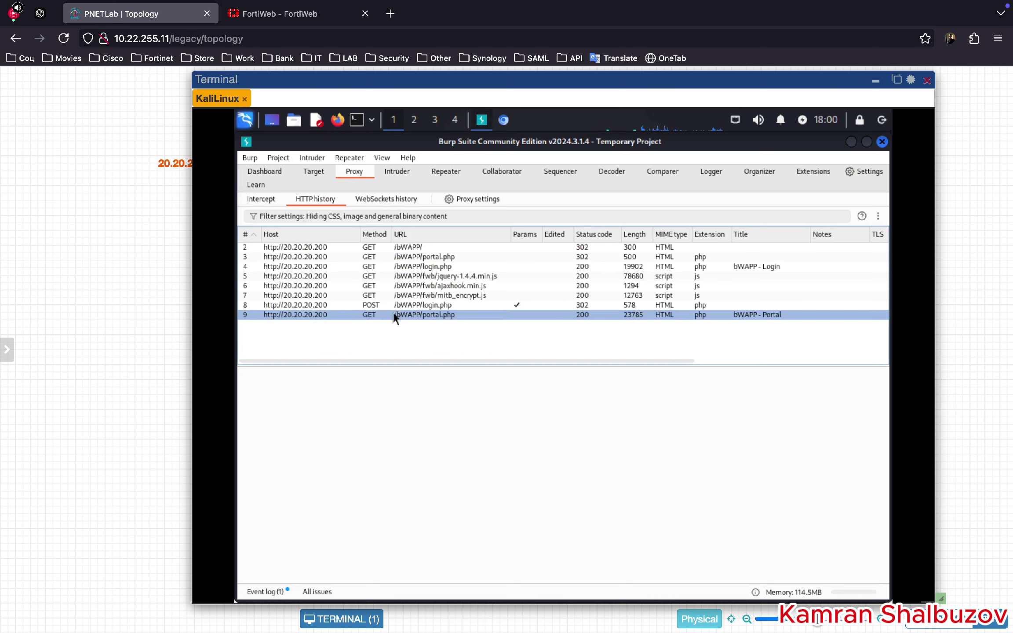
pyautogui.click(367, 305)
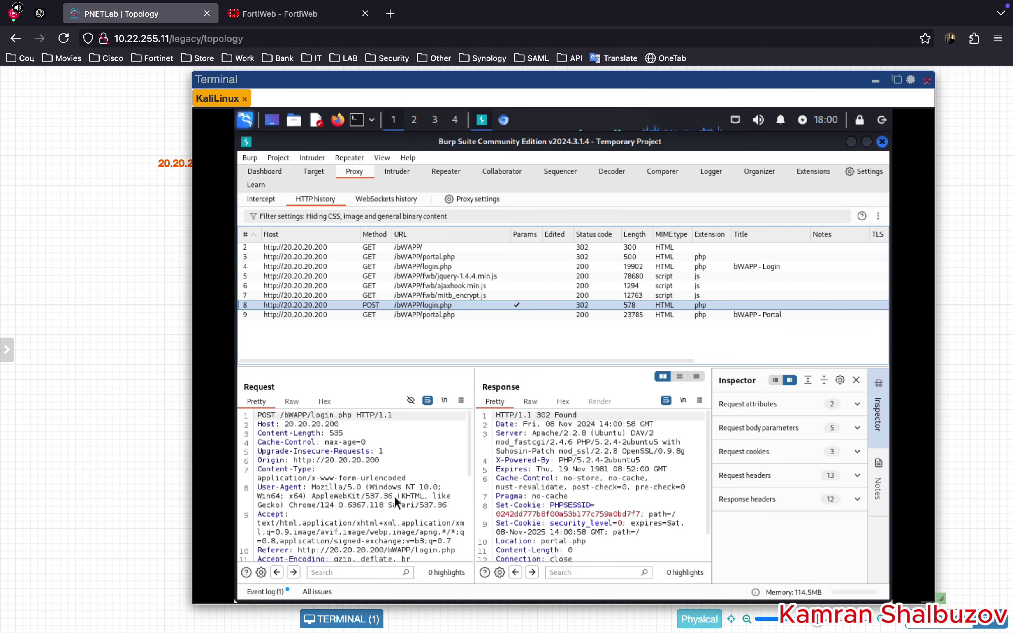
pyautogui.scroll(-5, 395, 501)
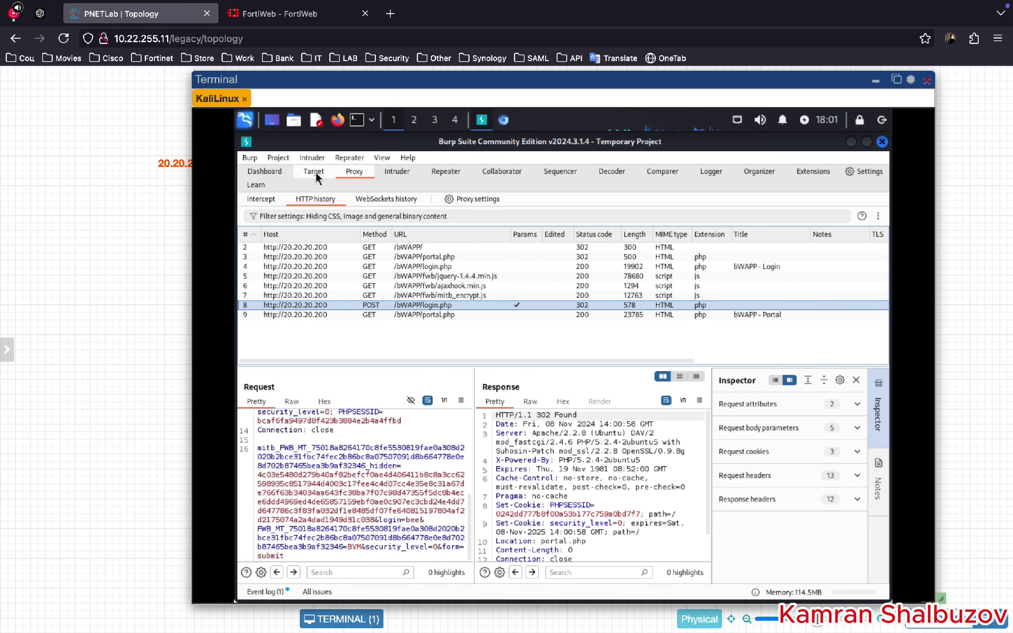
# In FortiWeb, clear the Man in the Browser Protection policy from the web protection profile WPP_For_Web1 and save the profile.
pyautogui.click(259, 20)
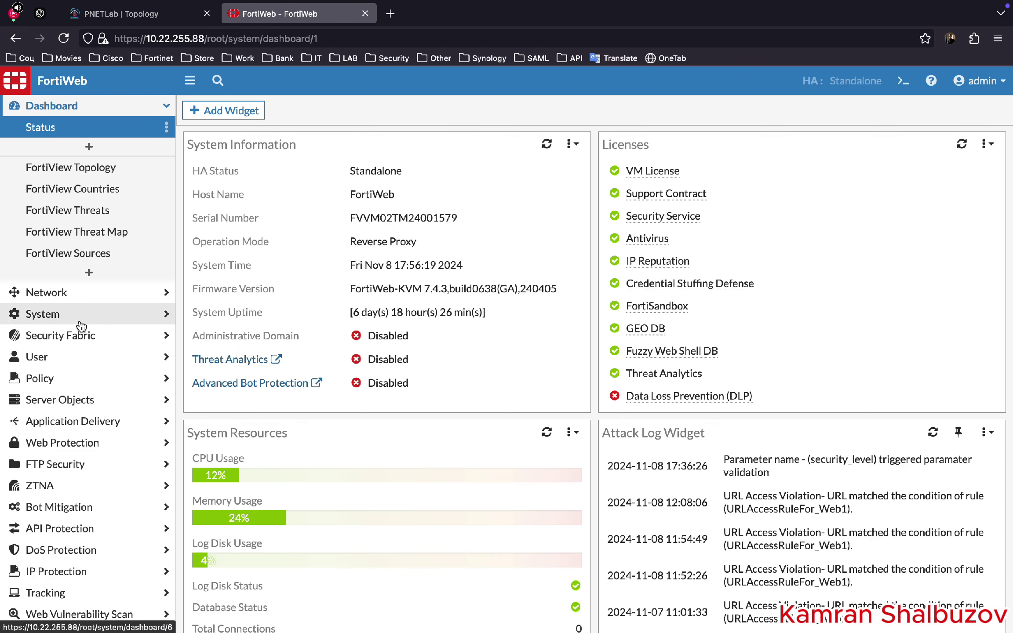
pyautogui.click(72, 378)
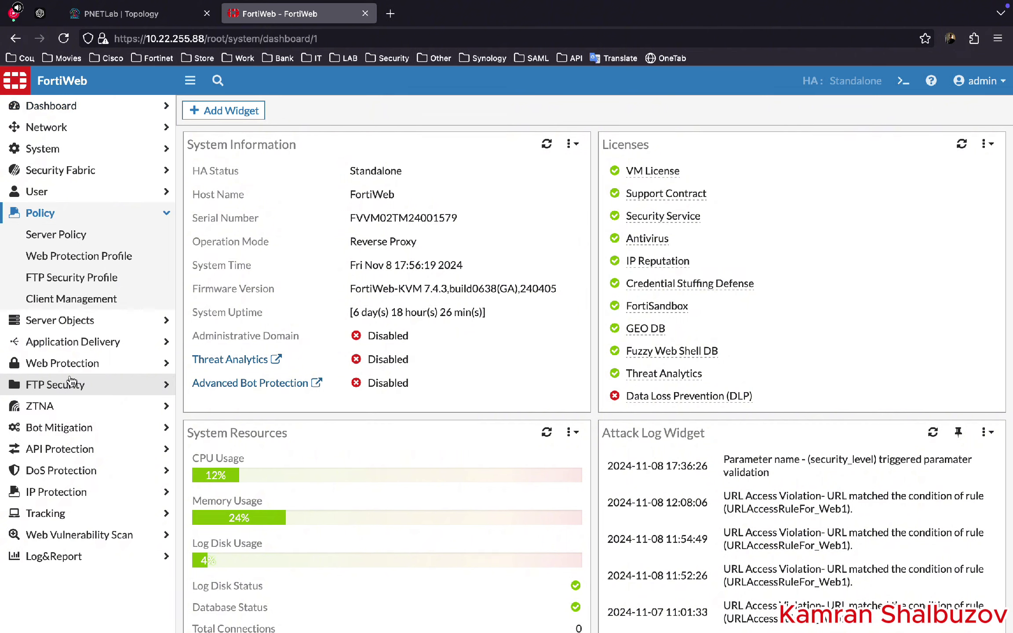
pyautogui.click(66, 256)
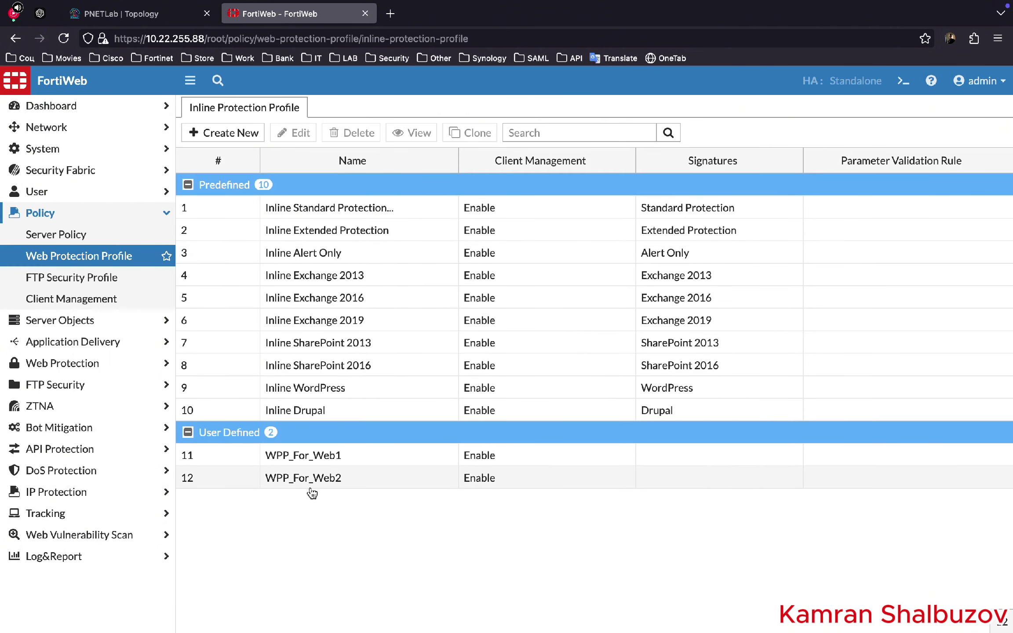
pyautogui.click(337, 457)
pyautogui.click(293, 133)
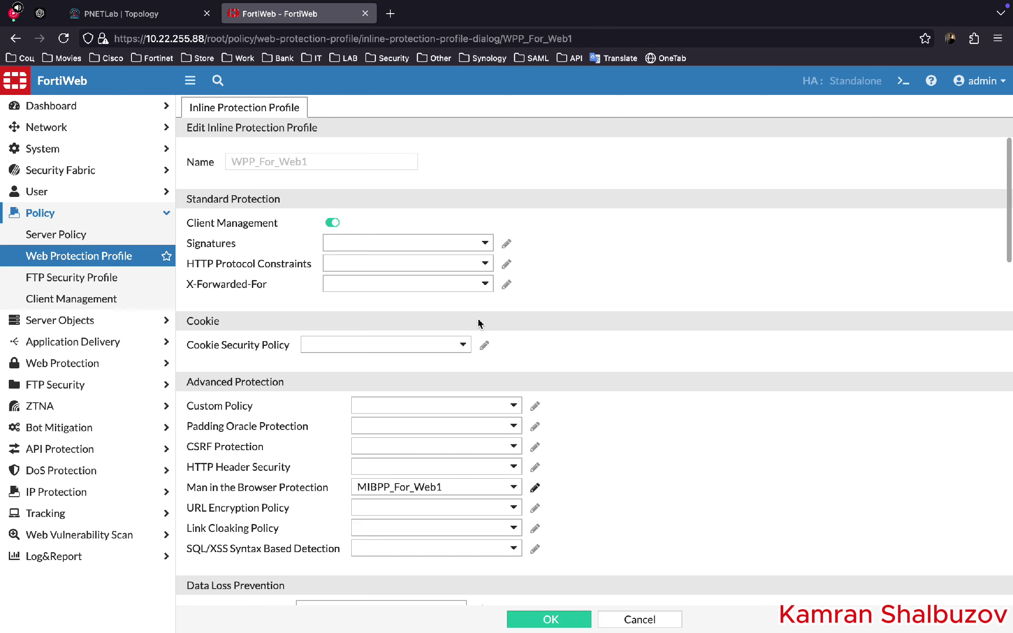
pyautogui.scroll(-3, 626, 426)
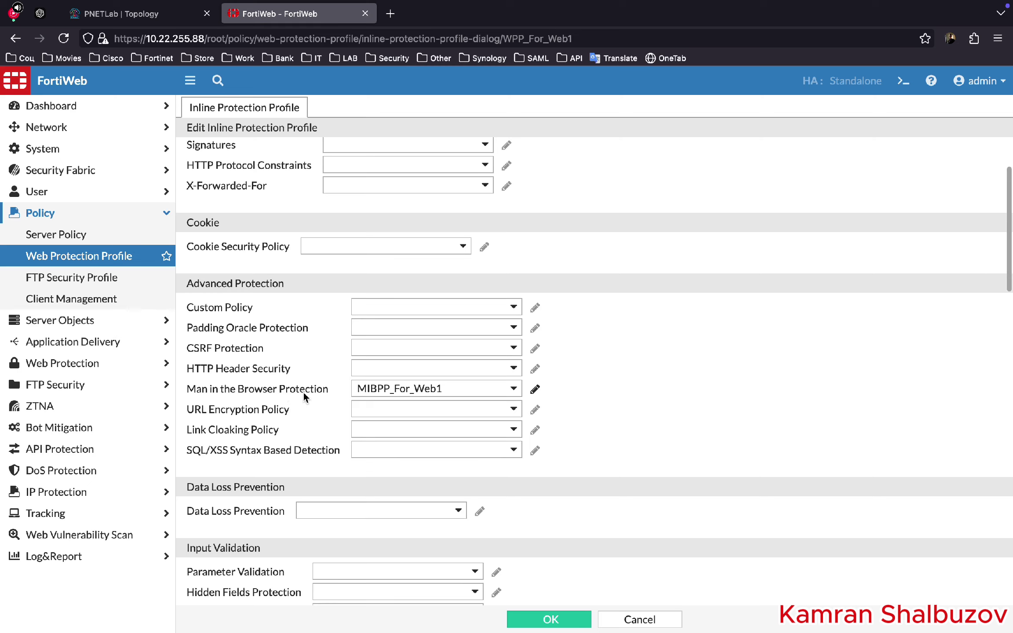
pyautogui.click(384, 390)
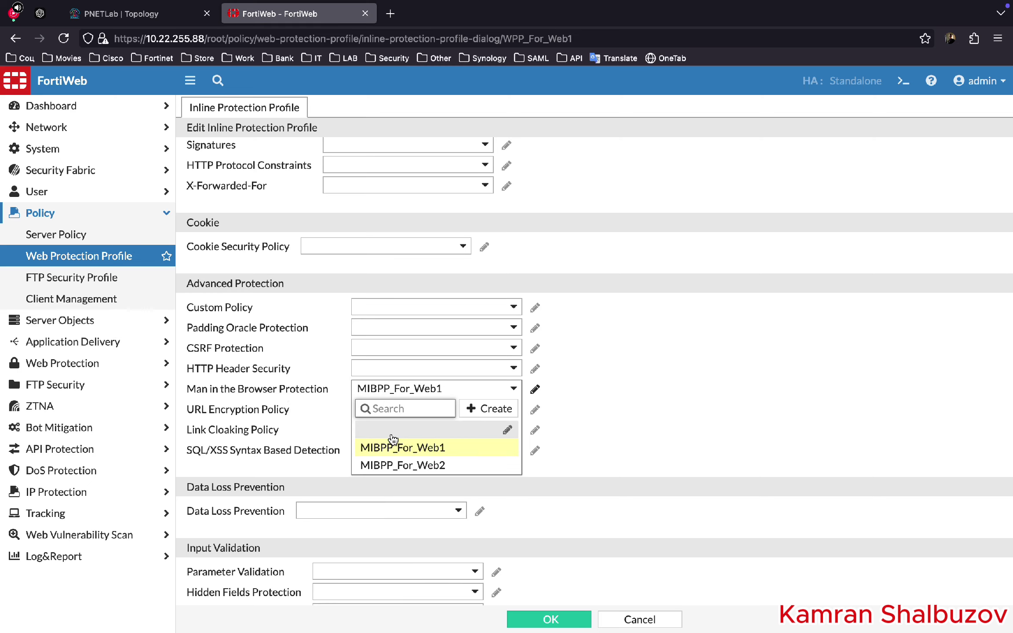
pyautogui.click(391, 439)
pyautogui.click(549, 620)
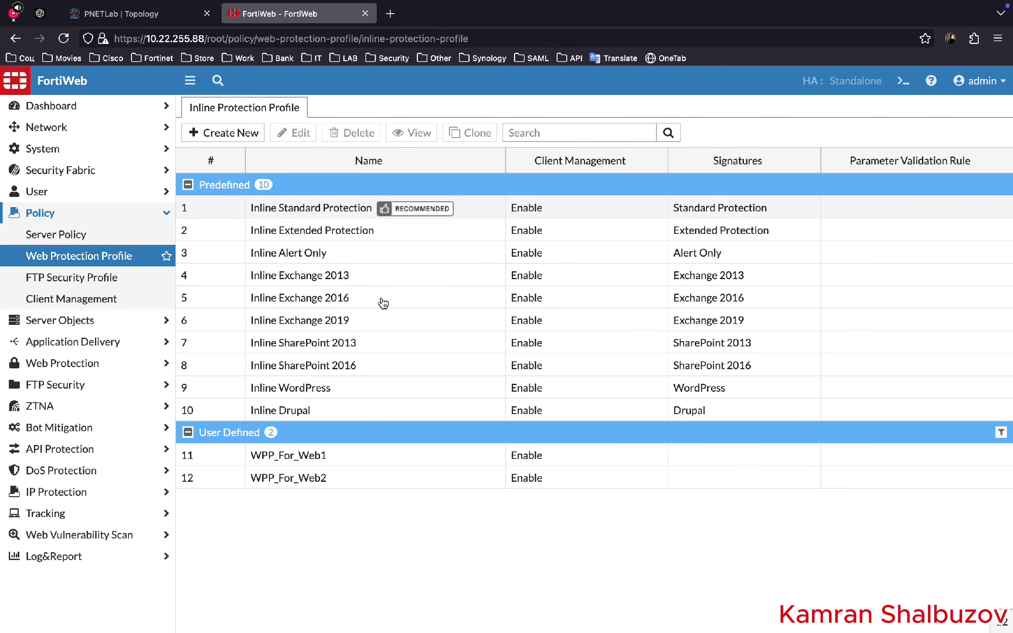
# Return to the Kali browser, log out of bWAPP and reload the login page.
pyautogui.click(135, 18)
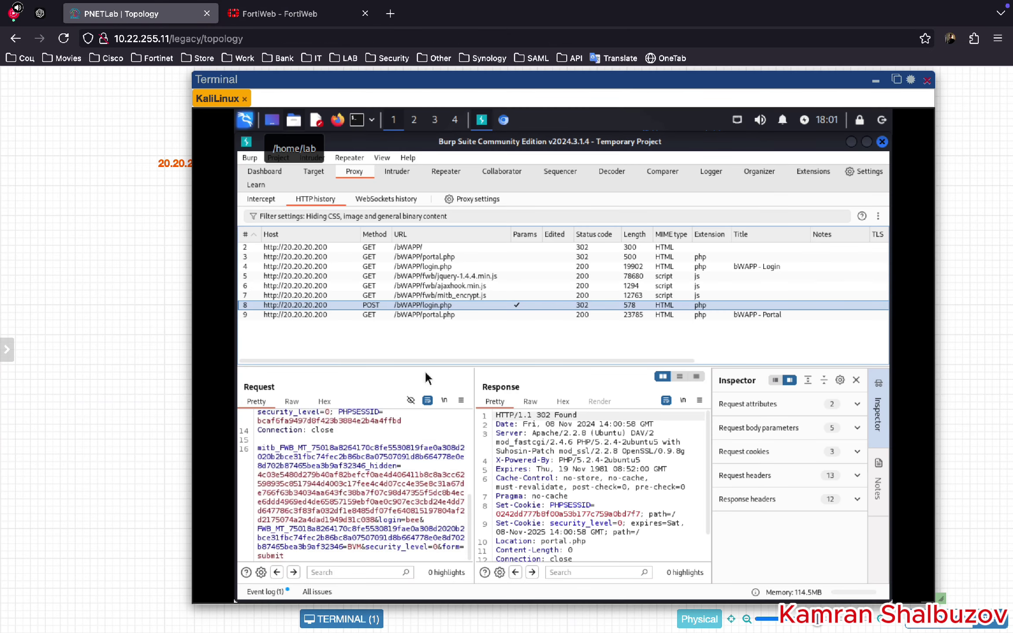
pyautogui.click(504, 121)
pyautogui.click(849, 335)
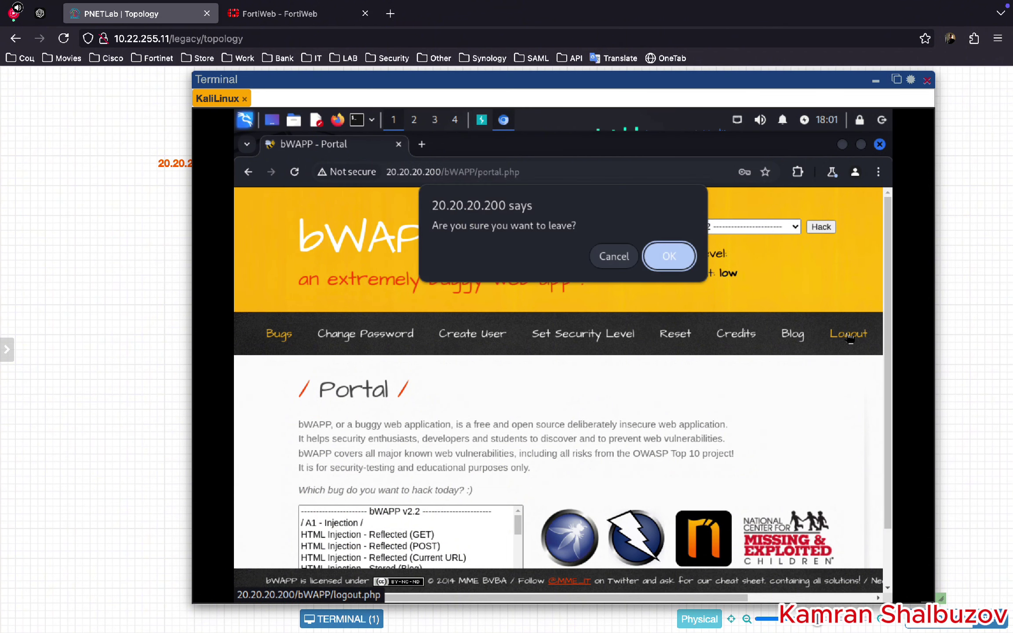
pyautogui.click(674, 255)
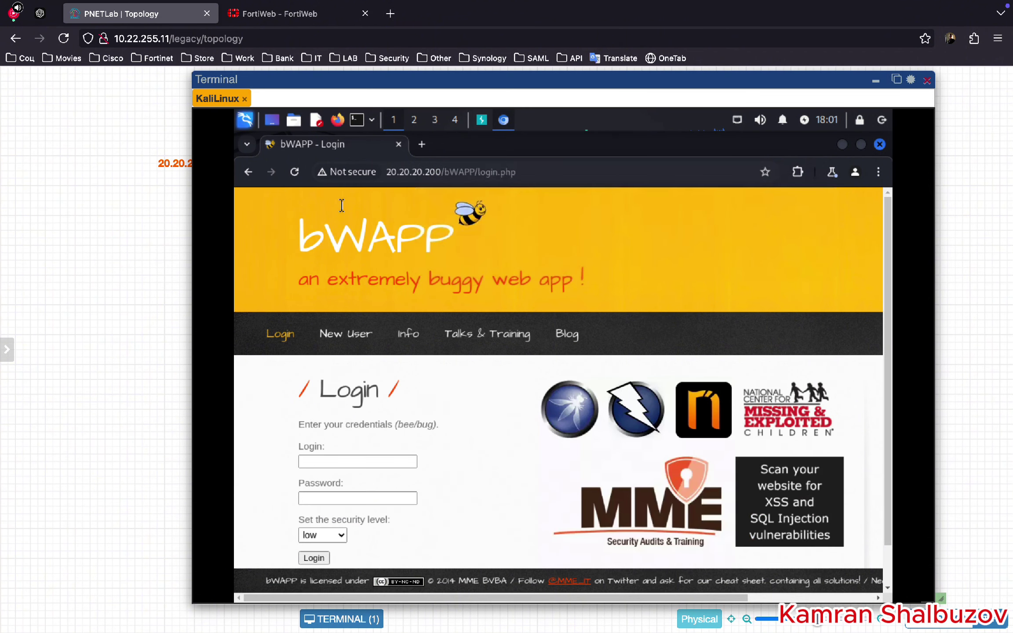
pyautogui.click(291, 175)
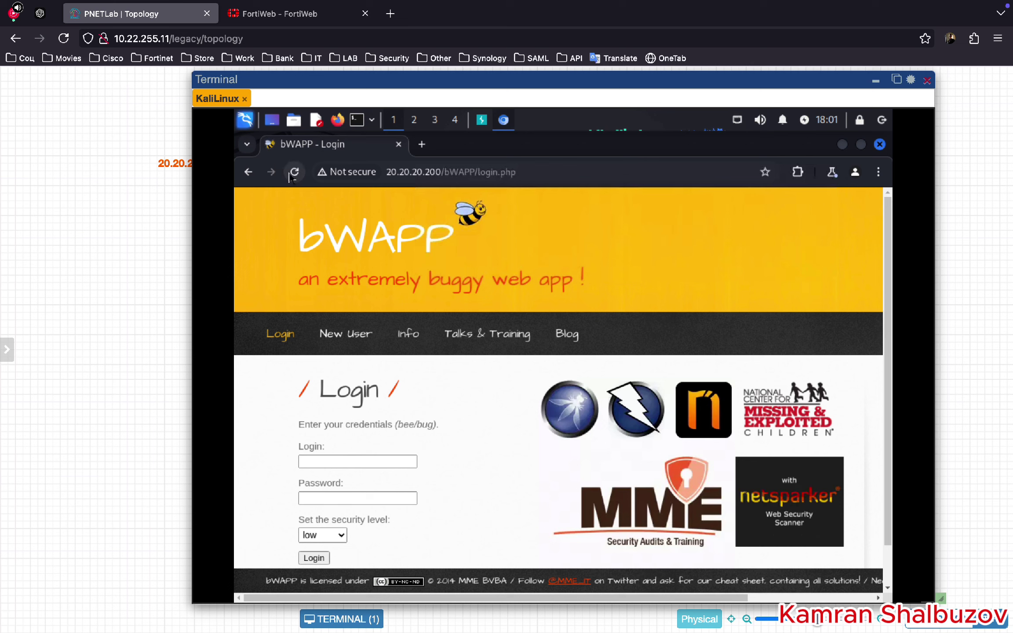
# Log in to bWAPP again as bee with the account password, keeping the security level low.
pyautogui.click(346, 461)
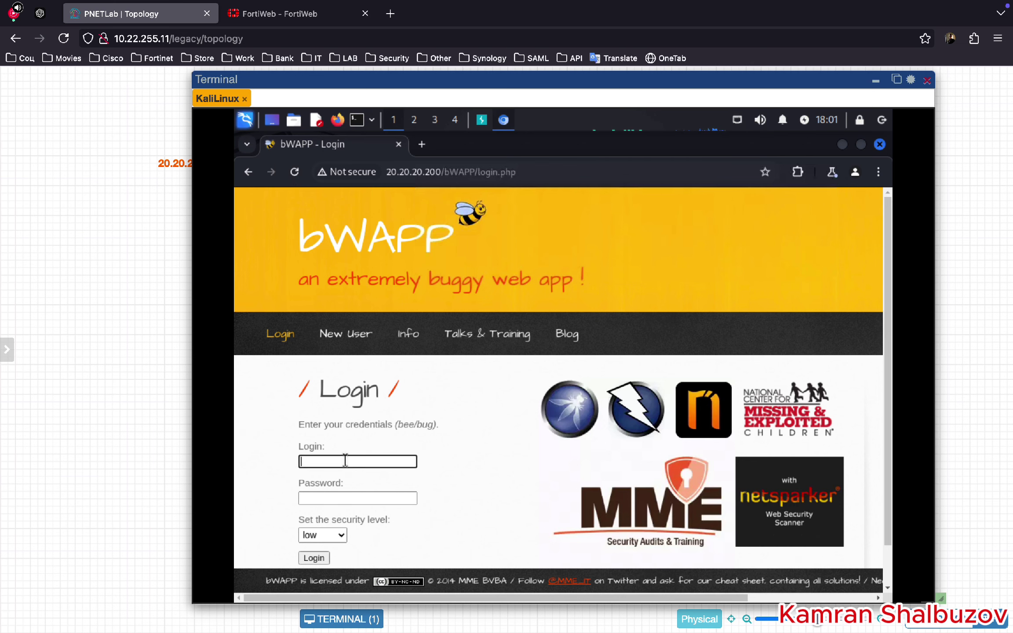
pyautogui.write('bee')
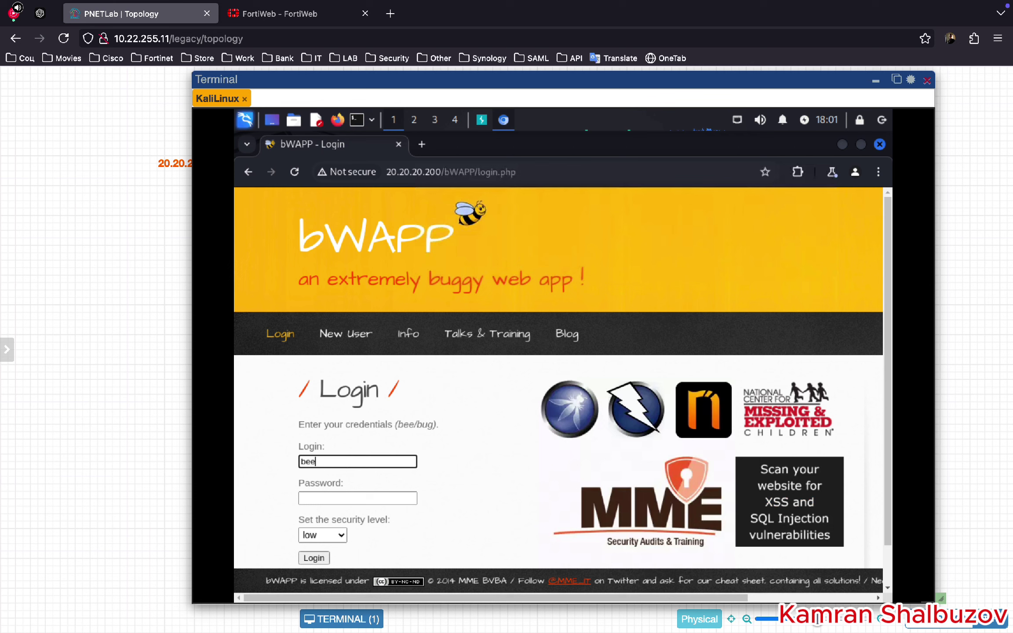
pyautogui.press('Tab')
pyautogui.write('b')
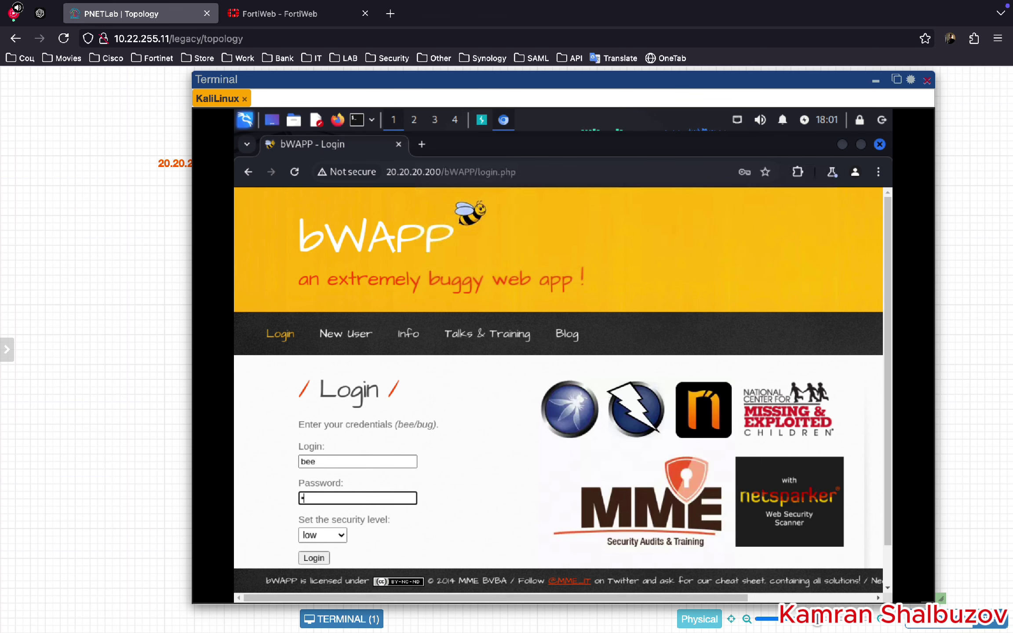
pyautogui.click(313, 559)
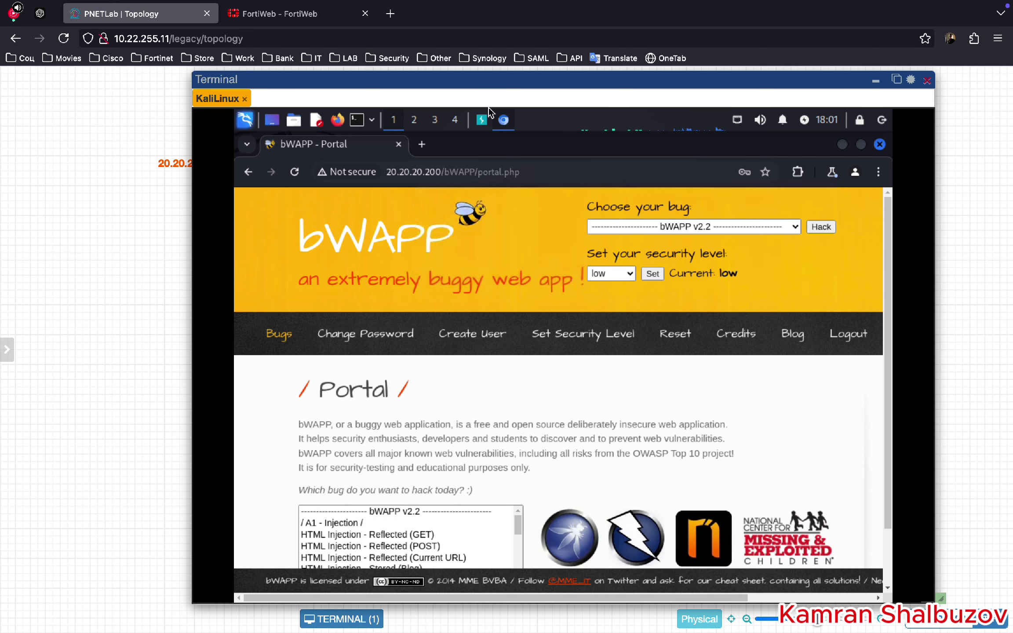
# Switch to Burp Suite and examine the form data in the body of the newest POST request to /bWAPP/login.php.
pyautogui.click(483, 119)
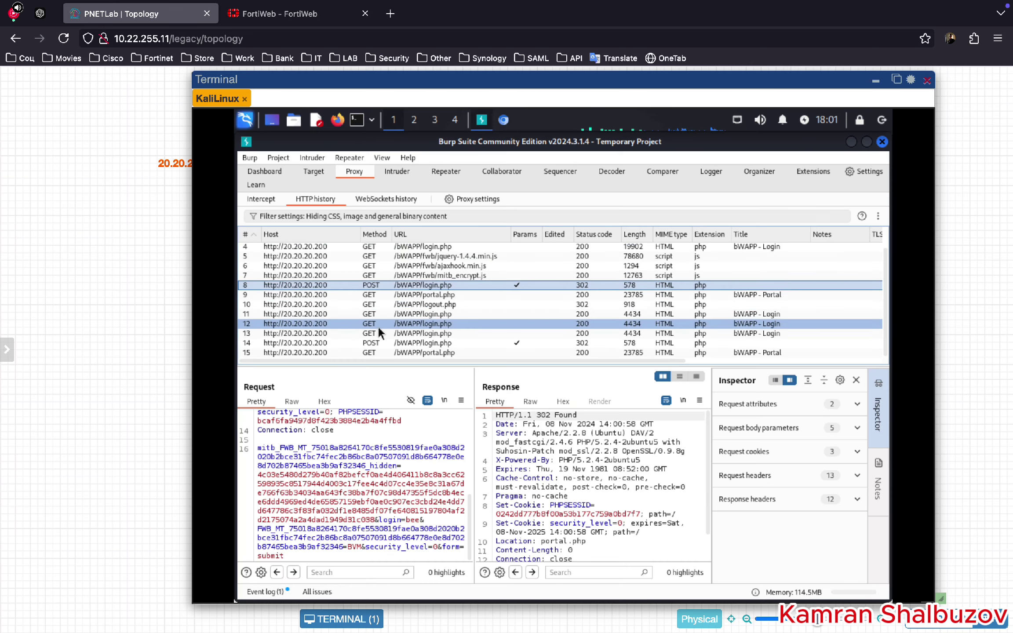
pyautogui.click(394, 342)
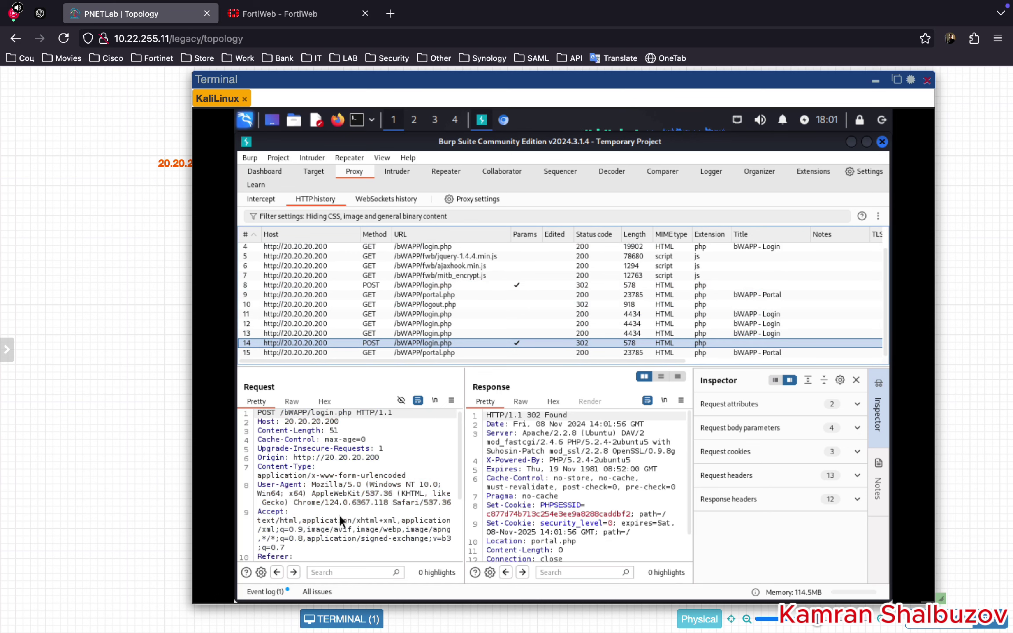
pyautogui.scroll(-3, 340, 521)
pyautogui.moveTo(258, 546); pyautogui.dragTo(335, 553)
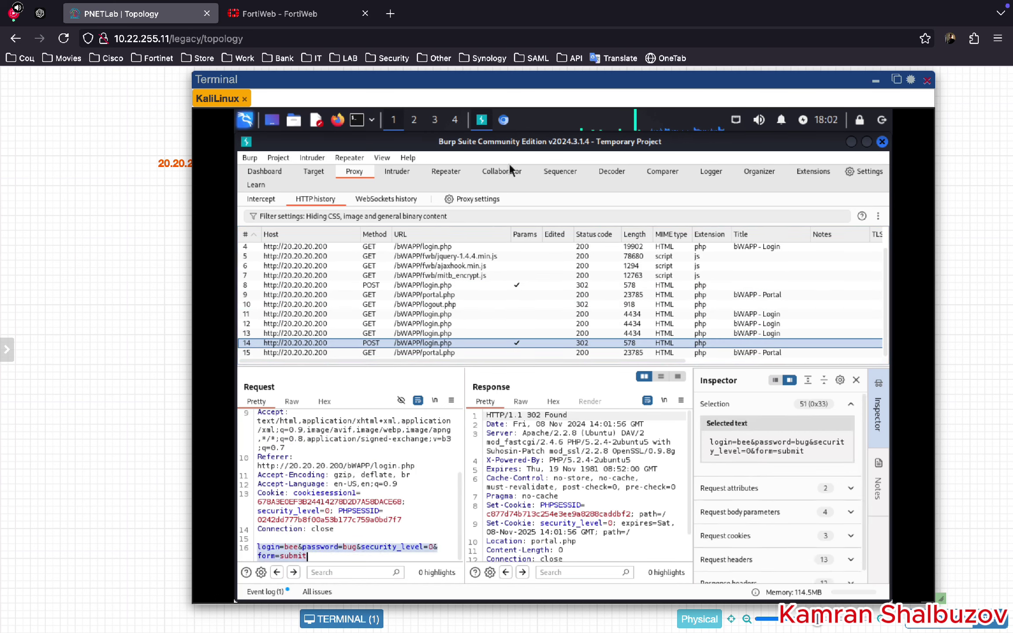
# Switch to the Kali browser and log out of bWAPP, confirming the logout.
pyautogui.click(503, 120)
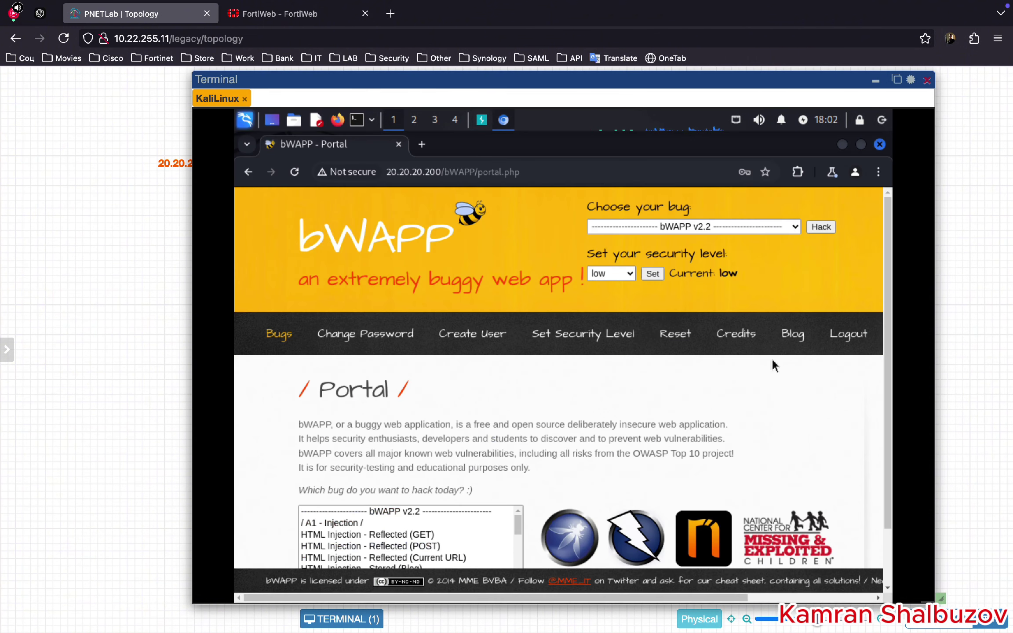
pyautogui.click(849, 334)
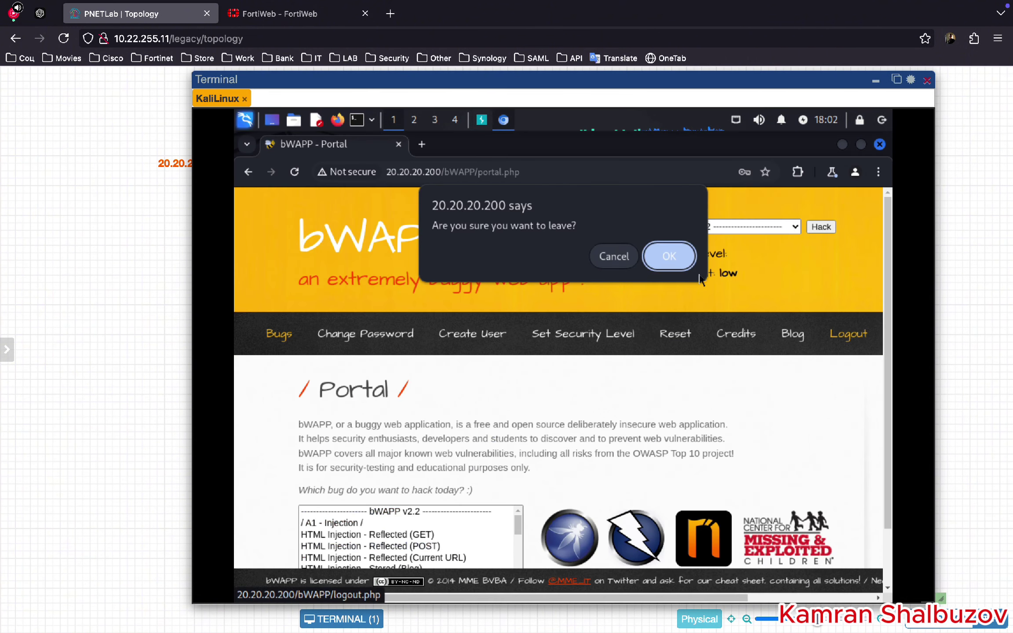
pyautogui.click(671, 257)
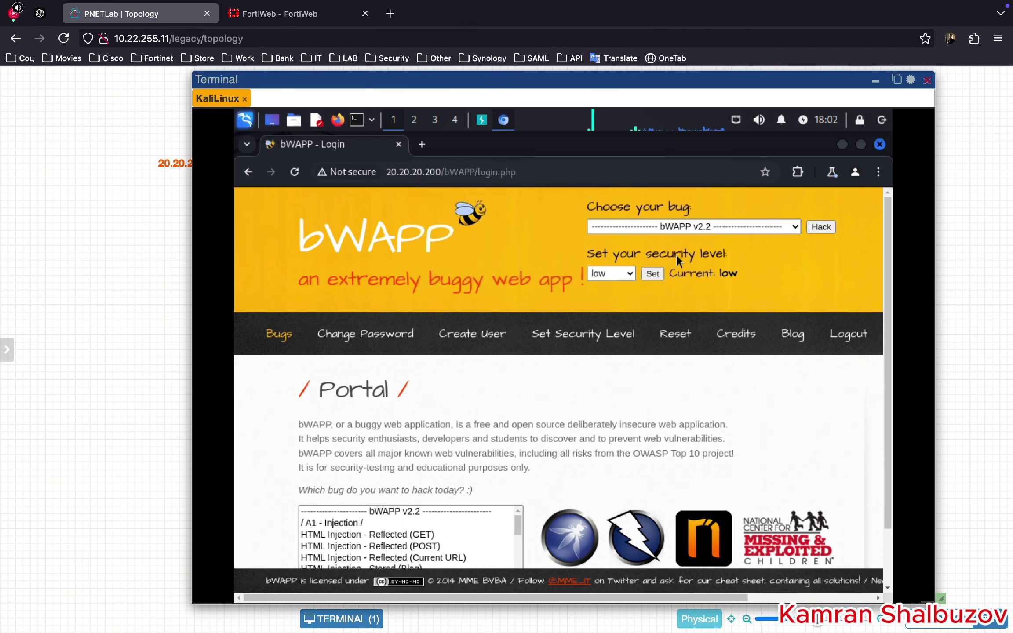
# Return to Burp Suite and review the HTTP history and the form parameters in the body of the latest login POST request.
pyautogui.click(482, 119)
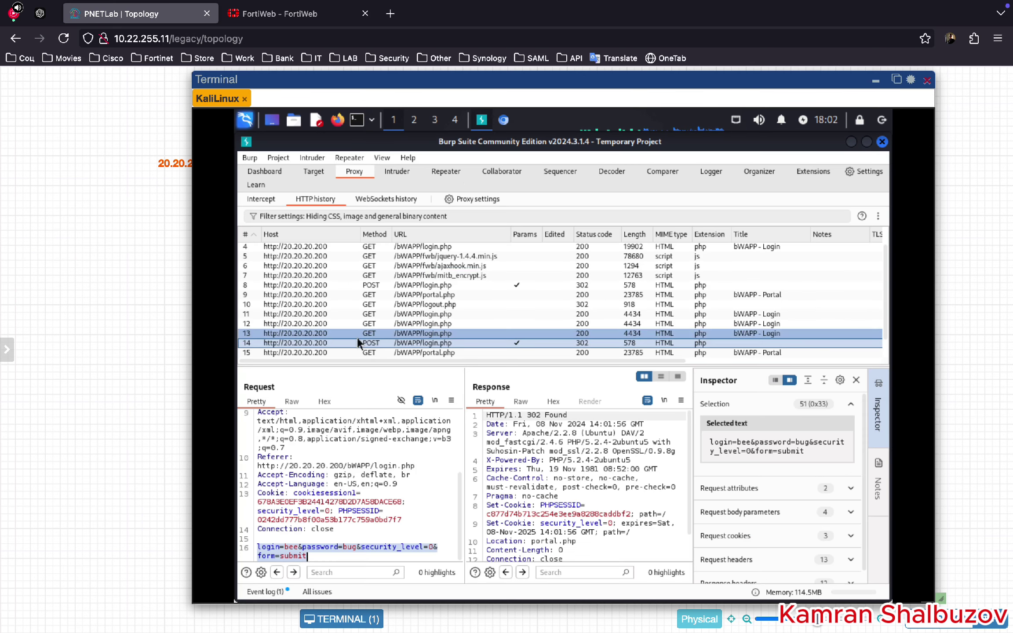
pyautogui.scroll(-1, 358, 338)
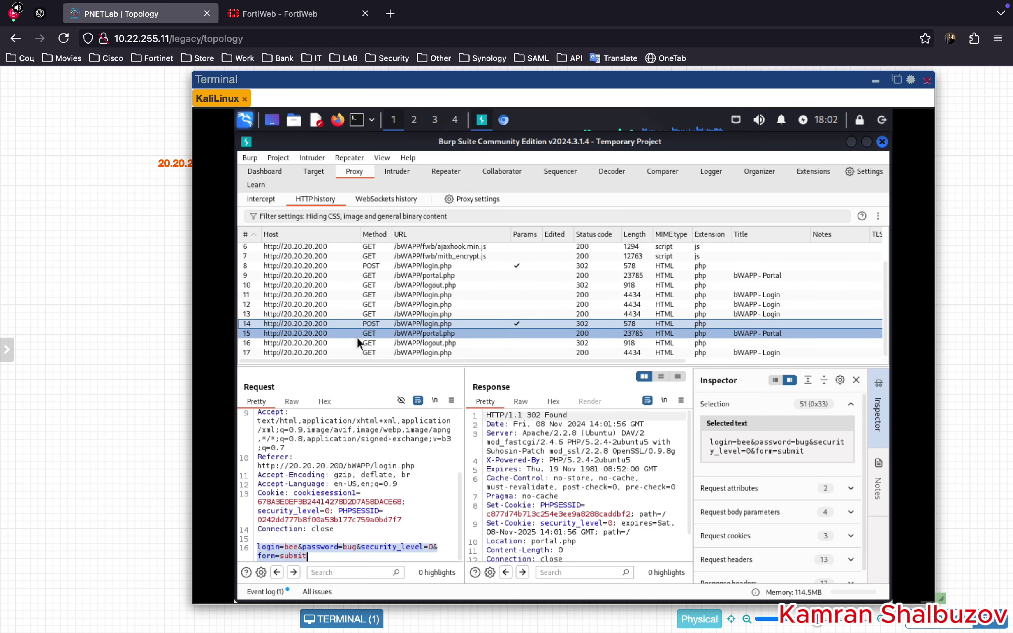
pyautogui.click(303, 10)
pyautogui.click(150, 11)
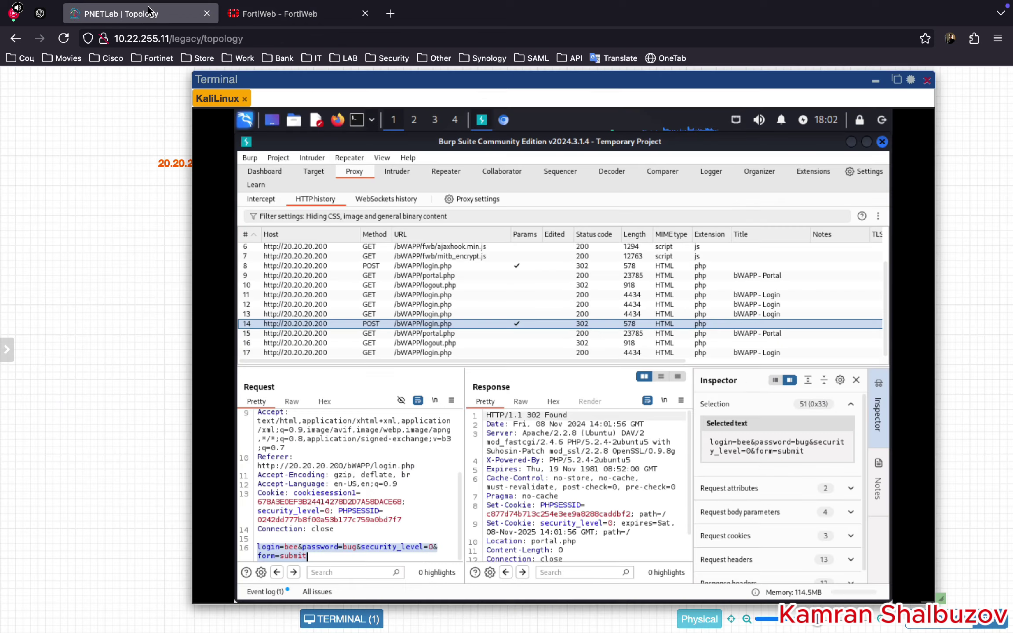
pyautogui.click(294, 547)
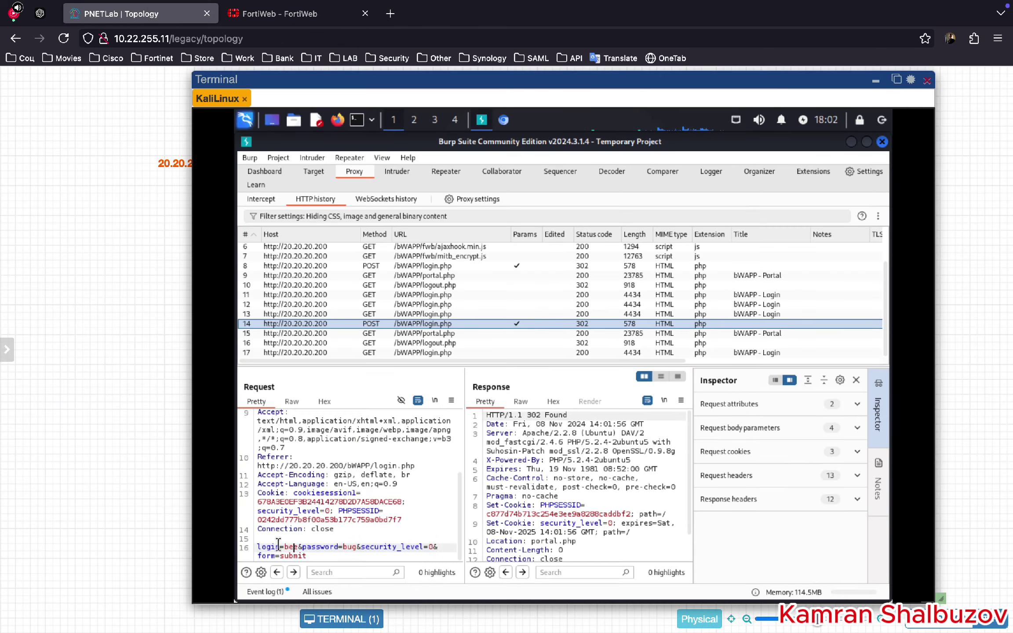
# In FortiWeb, start a new parameter validation rule under Input Validation and name it PValidationRuleFor_Web1Login.
pyautogui.click(269, 18)
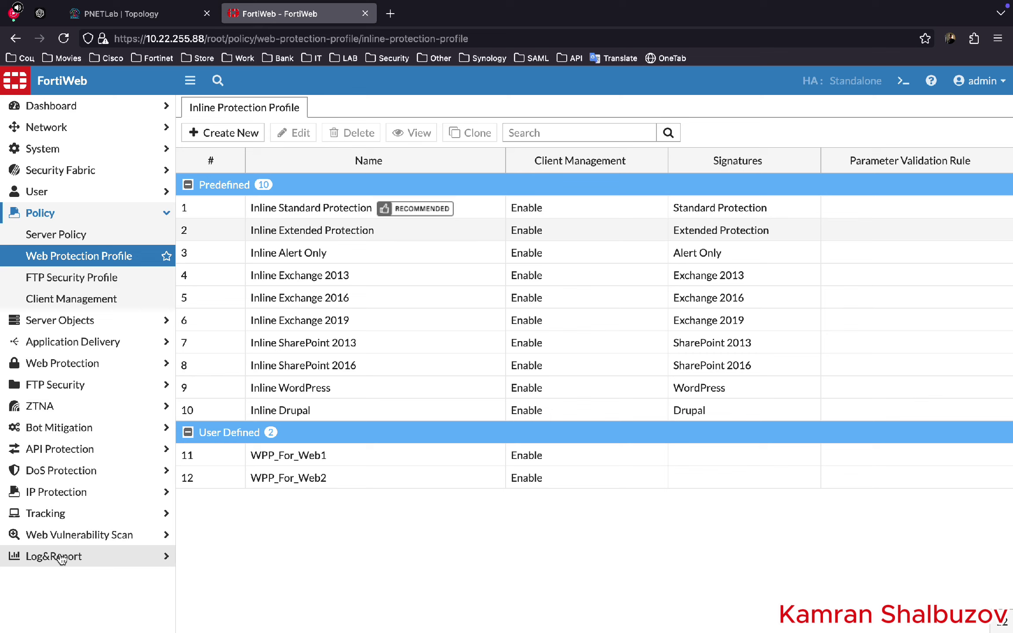
pyautogui.click(66, 359)
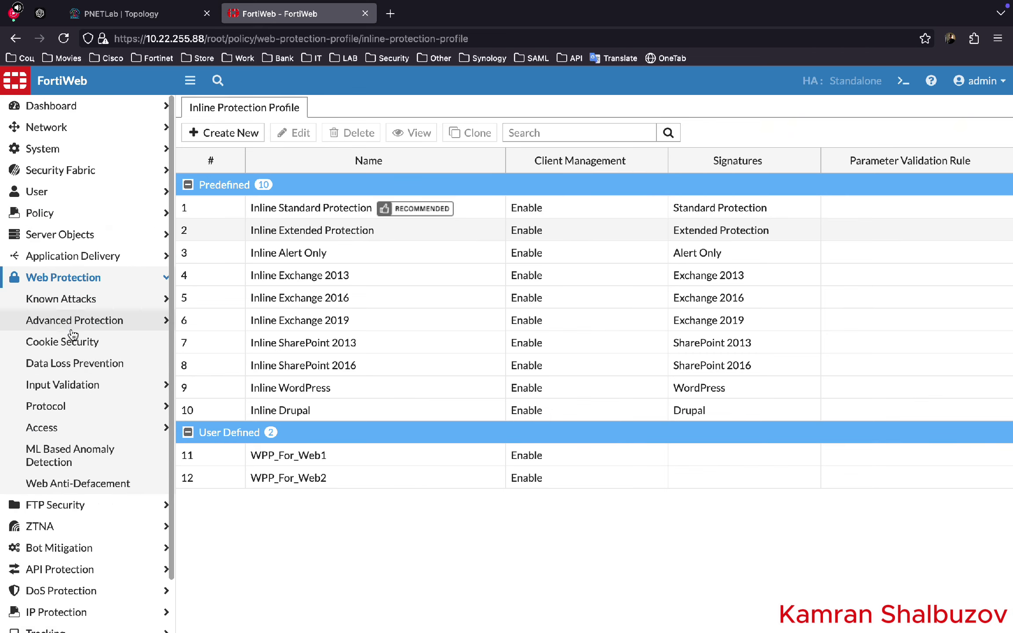
pyautogui.click(68, 385)
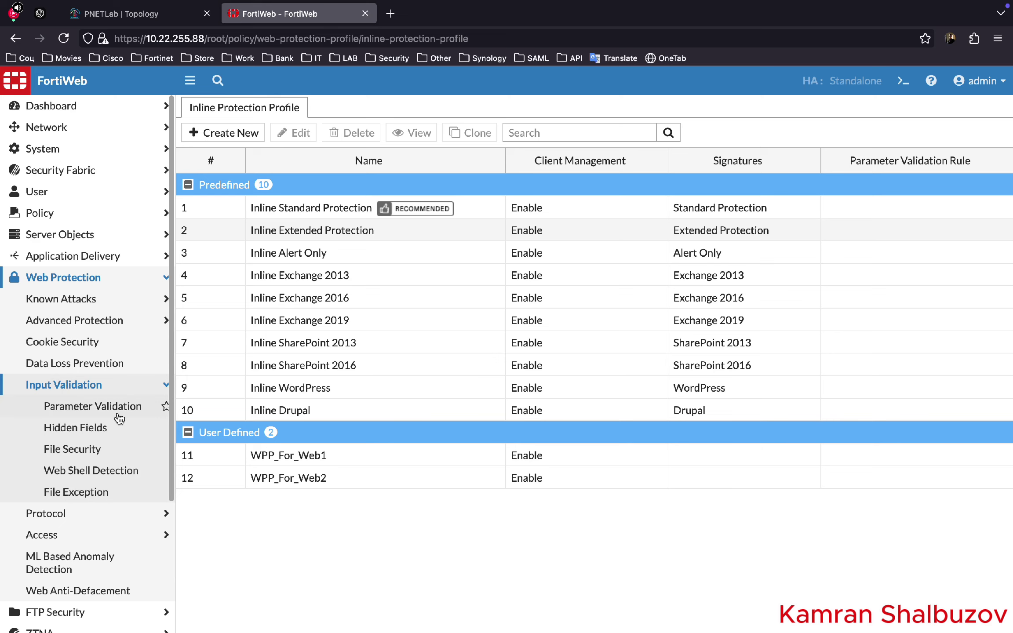
pyautogui.click(95, 407)
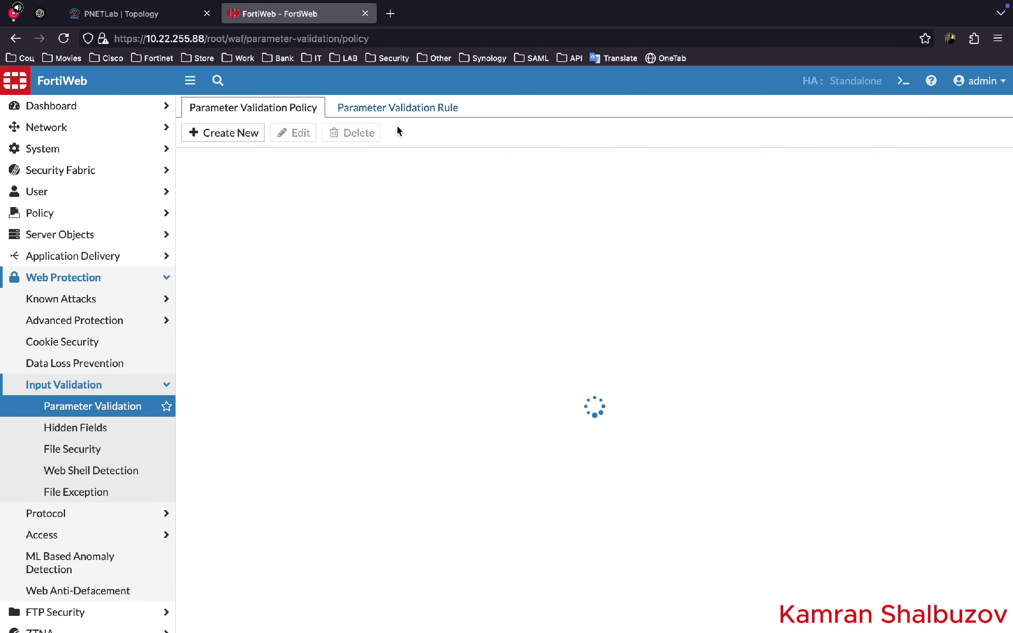
pyautogui.click(391, 110)
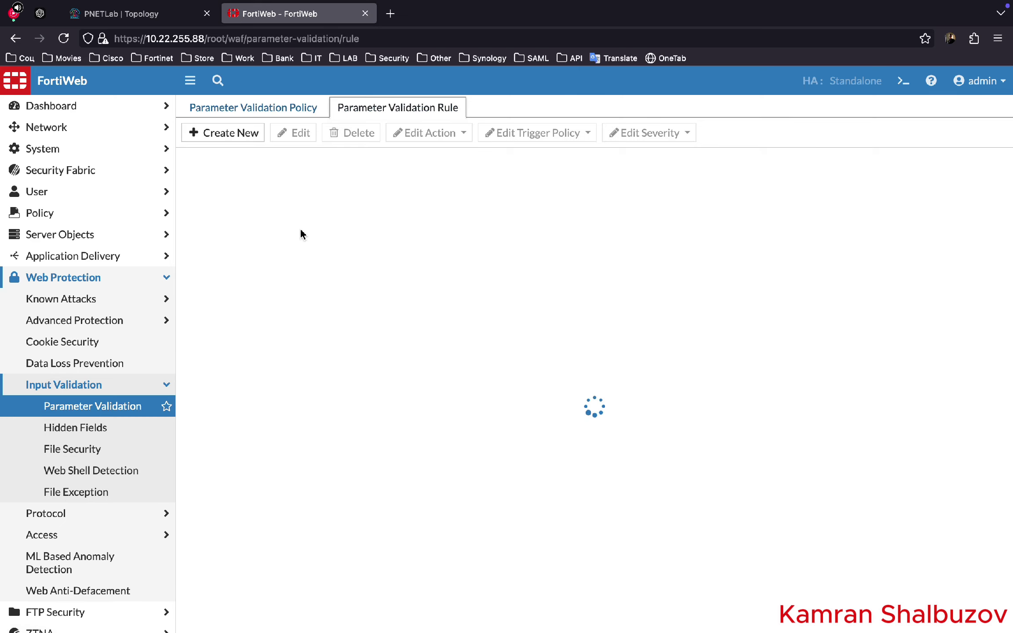
pyautogui.click(215, 138)
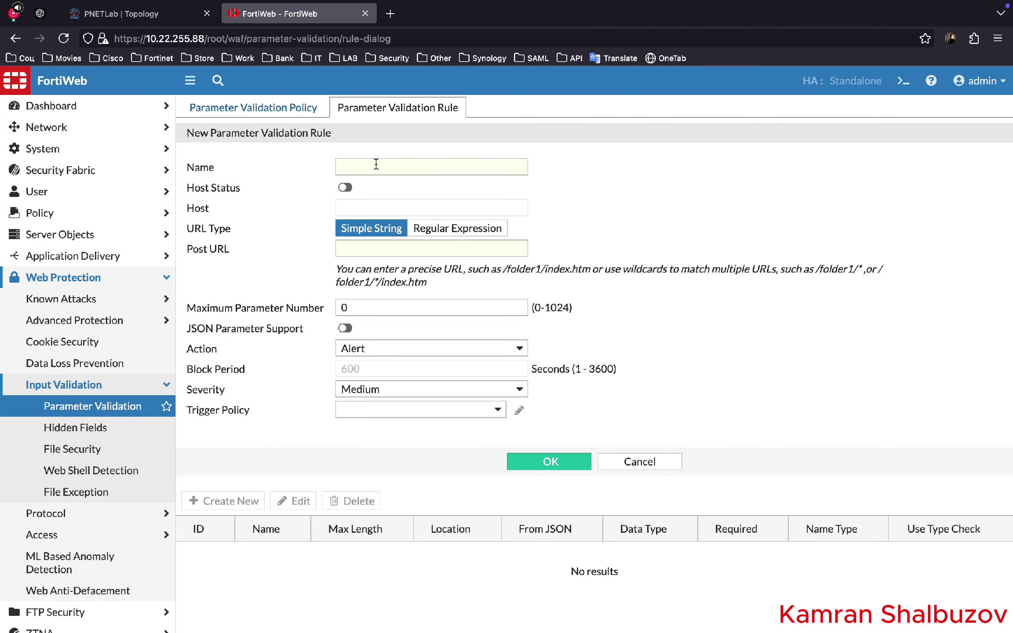
pyautogui.click(376, 165)
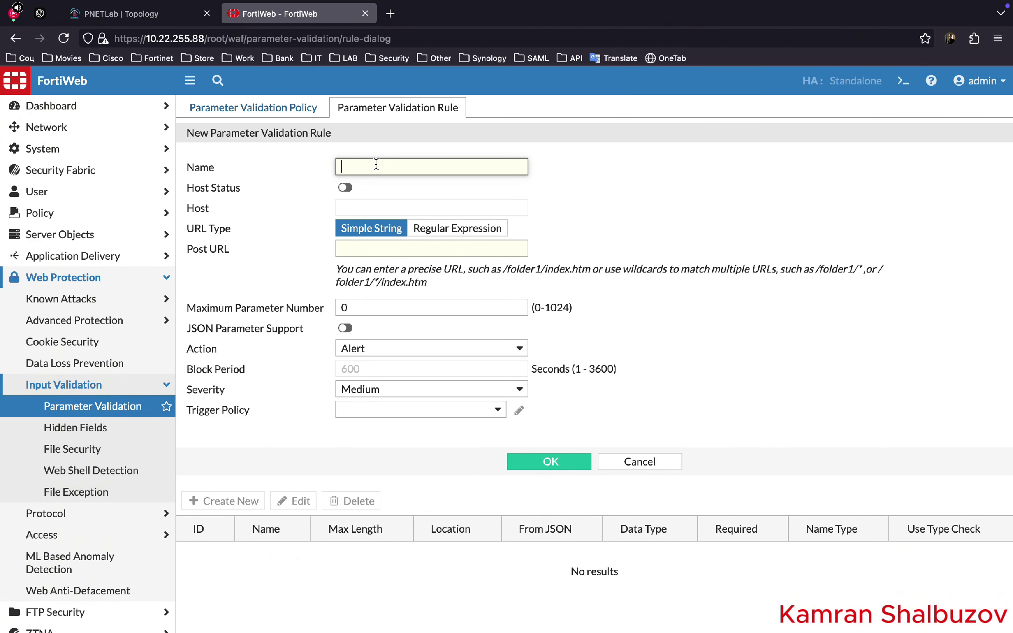
pyautogui.write('P')
pyautogui.write('ValidationRuleFor_Web')
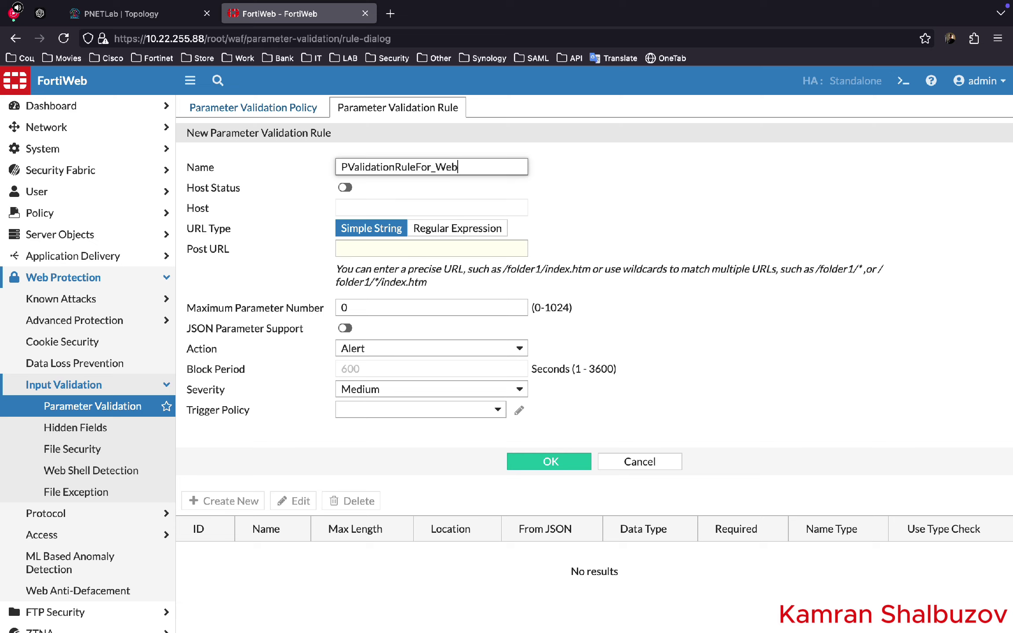
pyautogui.write('1Login')
# Set the rule's Post URL to /bWAPP/login.php, checking the path against the login POST request in Burp Suite.
pyautogui.click(368, 252)
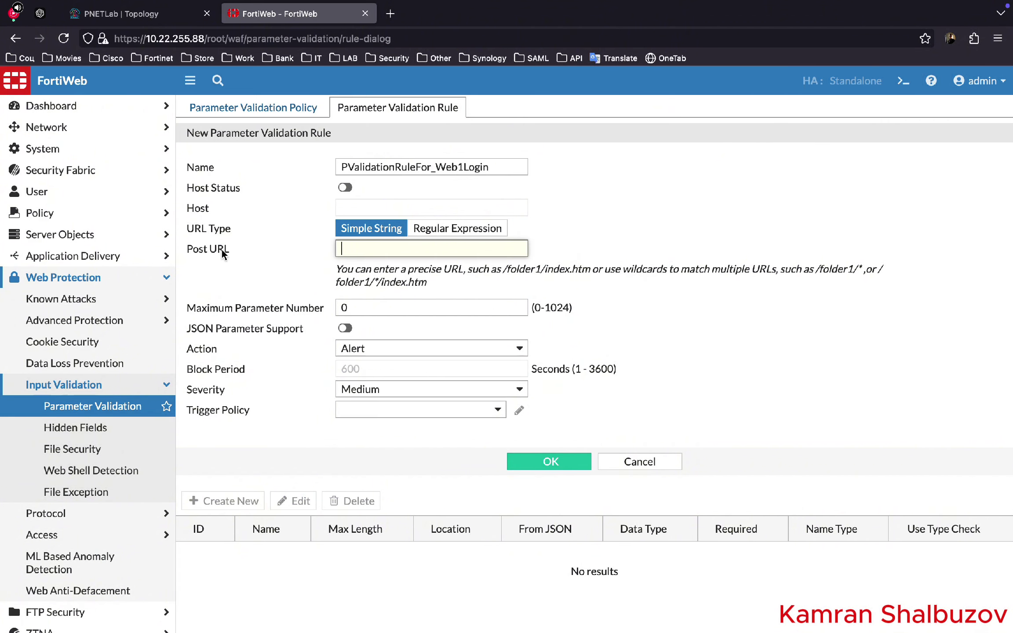
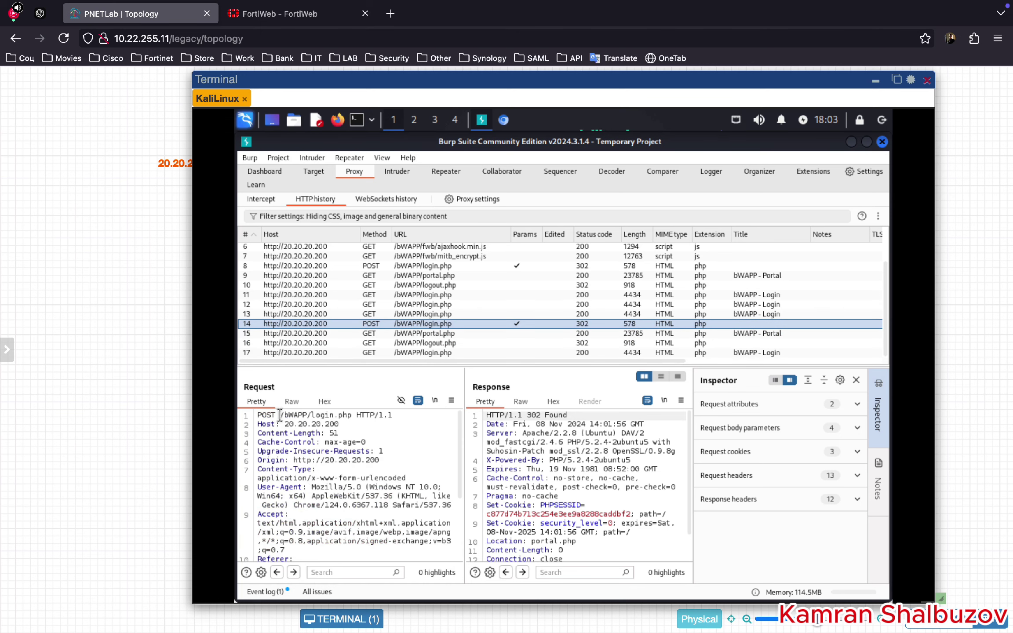
pyautogui.moveTo(280, 414); pyautogui.dragTo(352, 416)
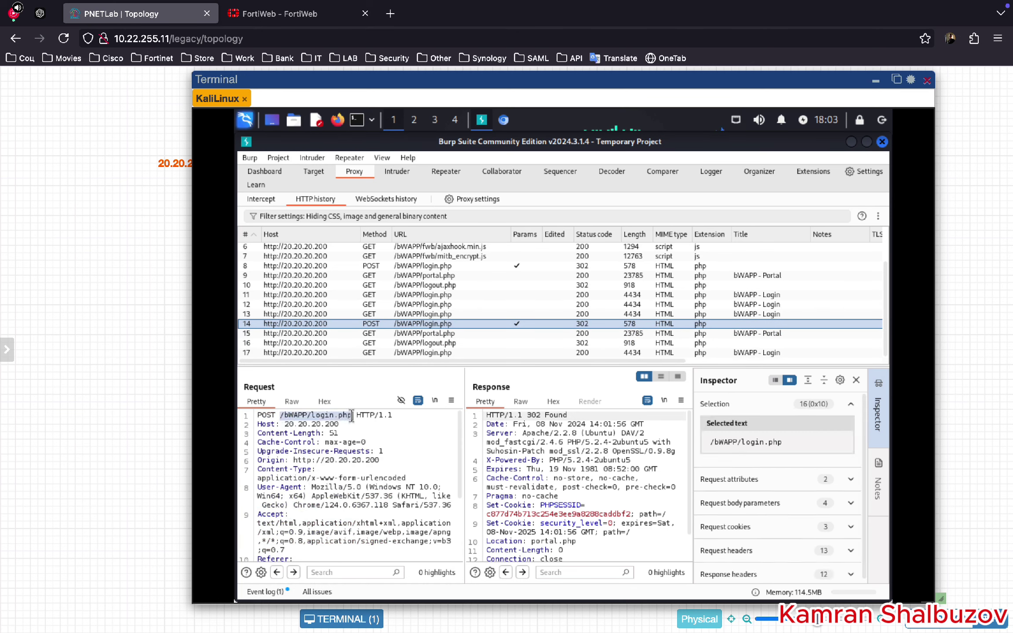
pyautogui.click(264, 16)
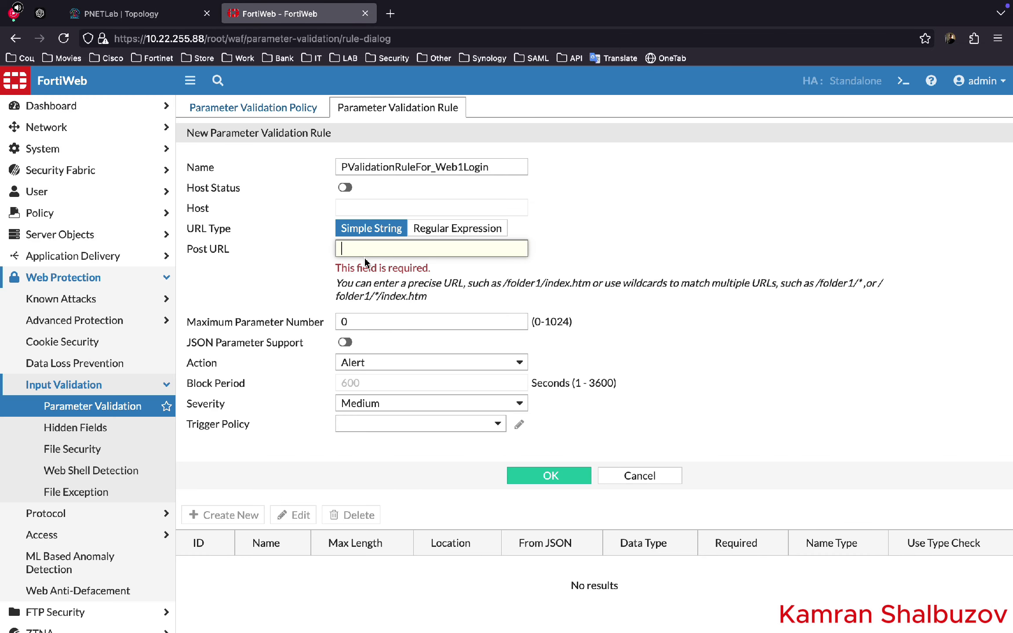
pyautogui.write('/bWAPP/login.php')
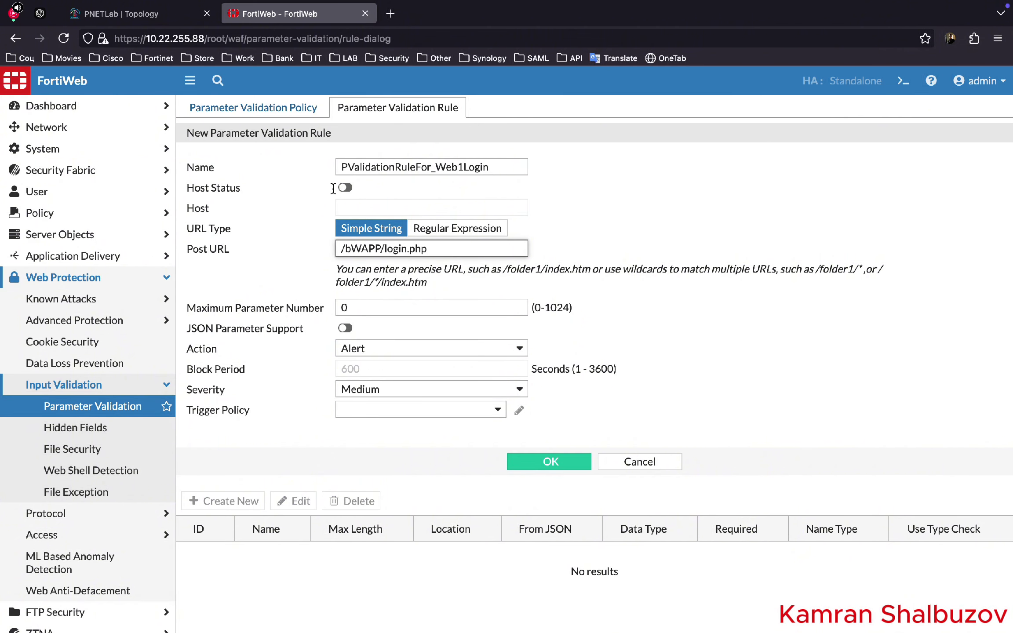
pyautogui.click(134, 19)
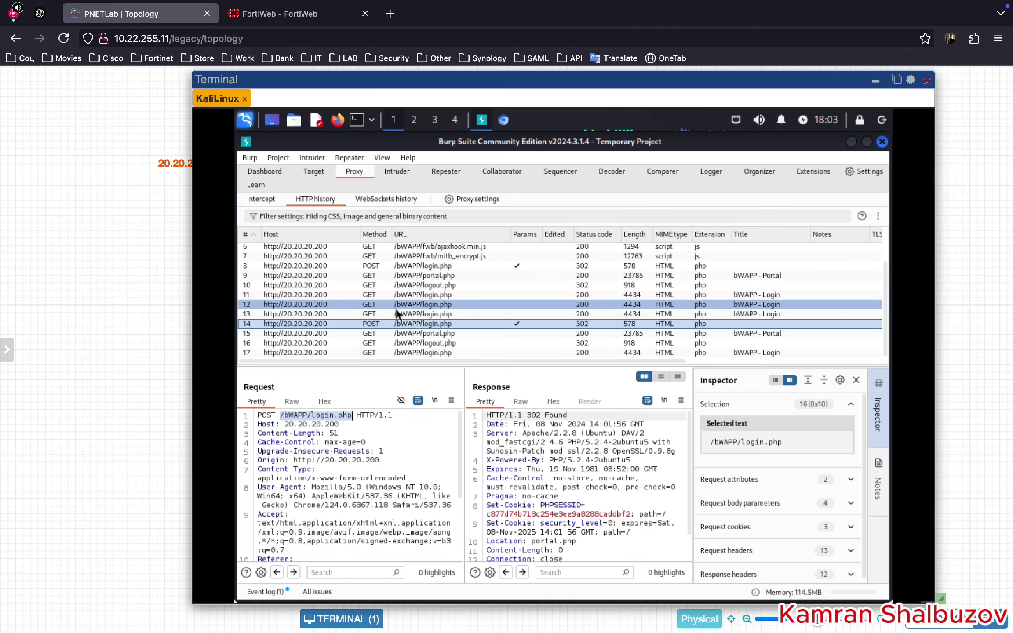
pyautogui.click(397, 325)
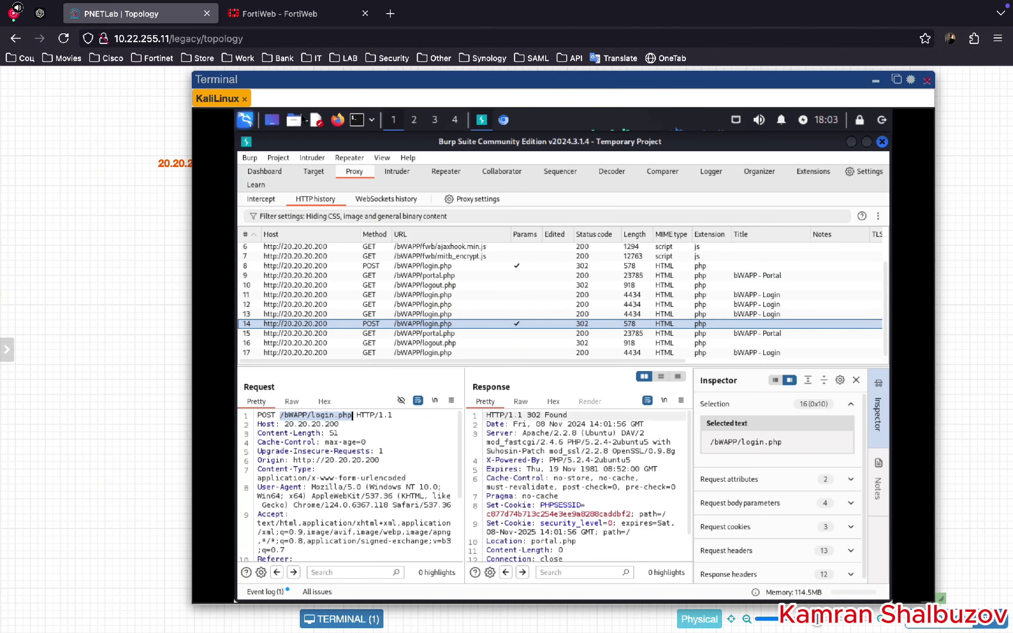
pyautogui.click(253, 17)
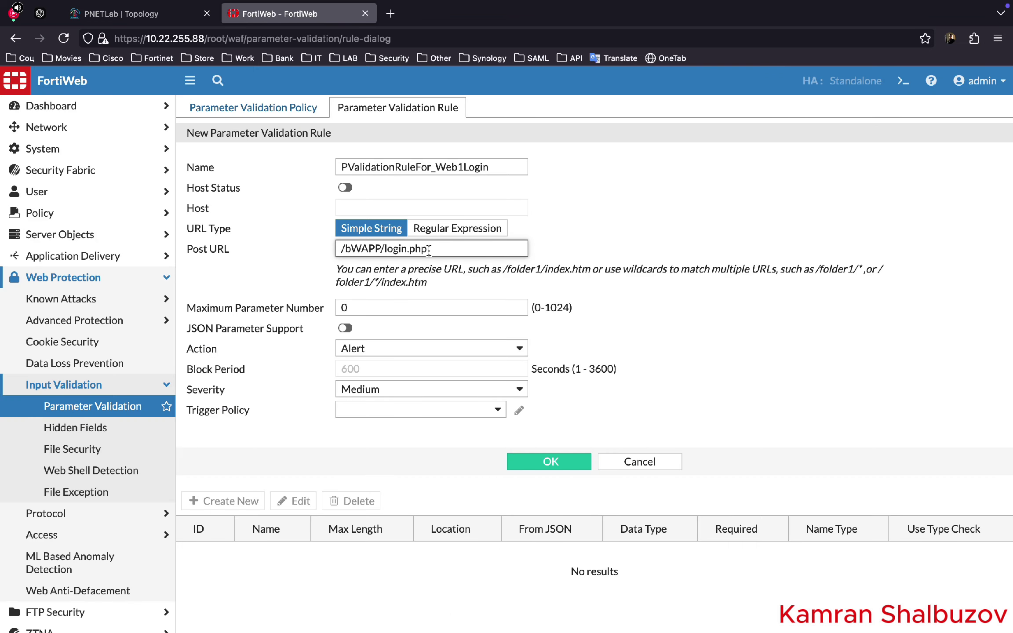
# Set the rule's action to Alert & Deny and save the parameter validation rule.
pyautogui.click(377, 350)
pyautogui.click(386, 383)
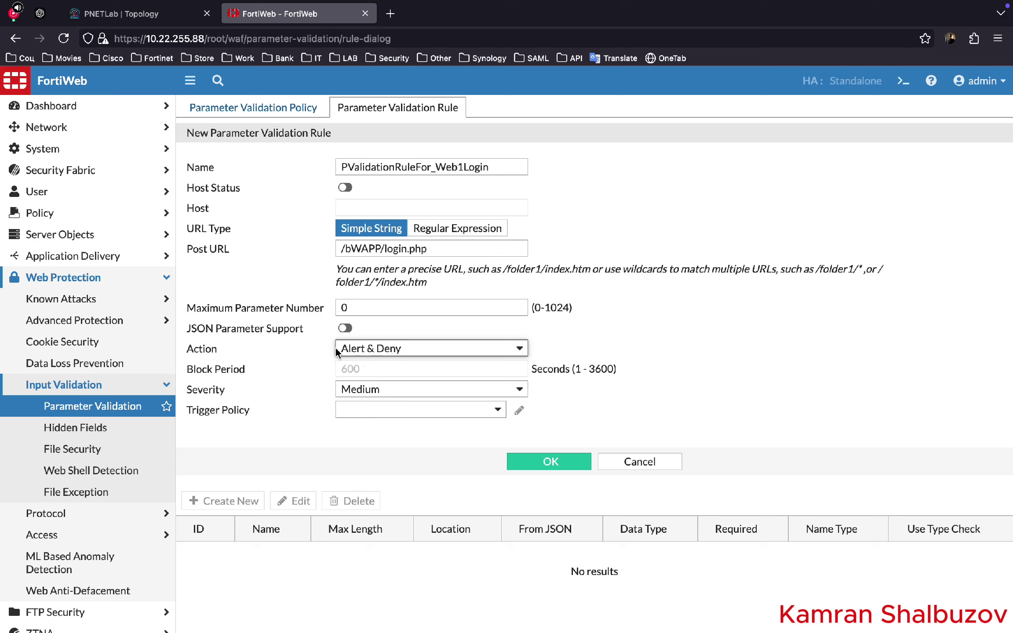
pyautogui.click(530, 464)
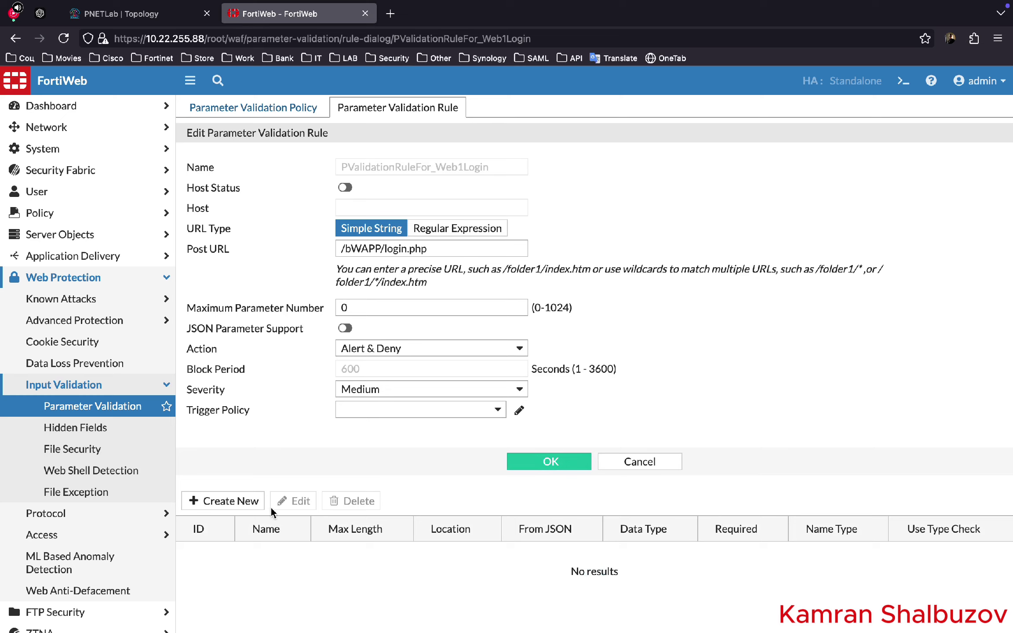
# Start a new parameter entry in the rule and name it login, matching the username field in Burp Suite's POST body.
pyautogui.click(225, 502)
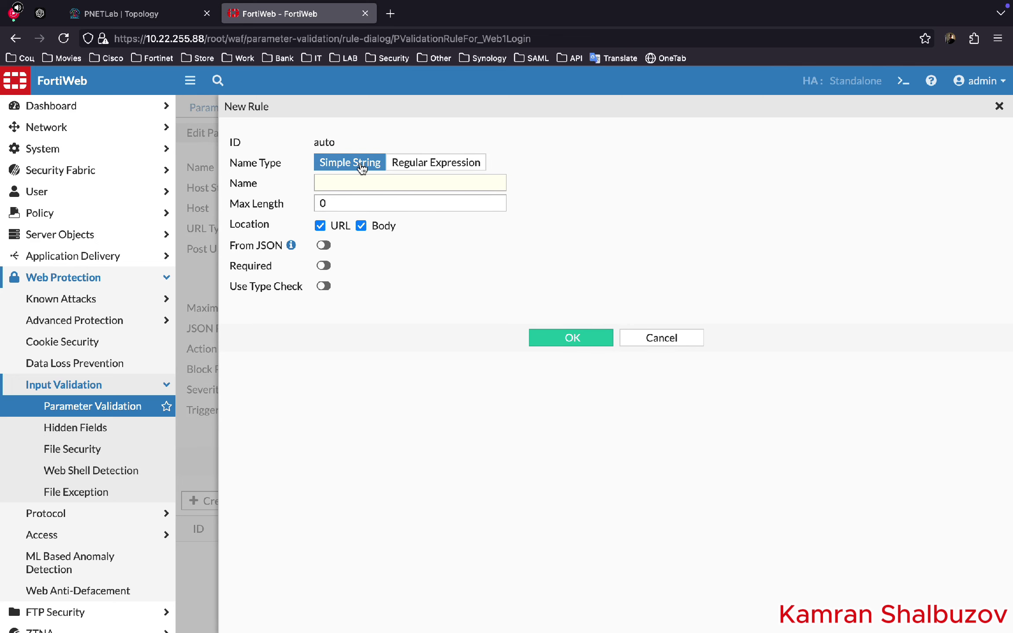
pyautogui.click(138, 20)
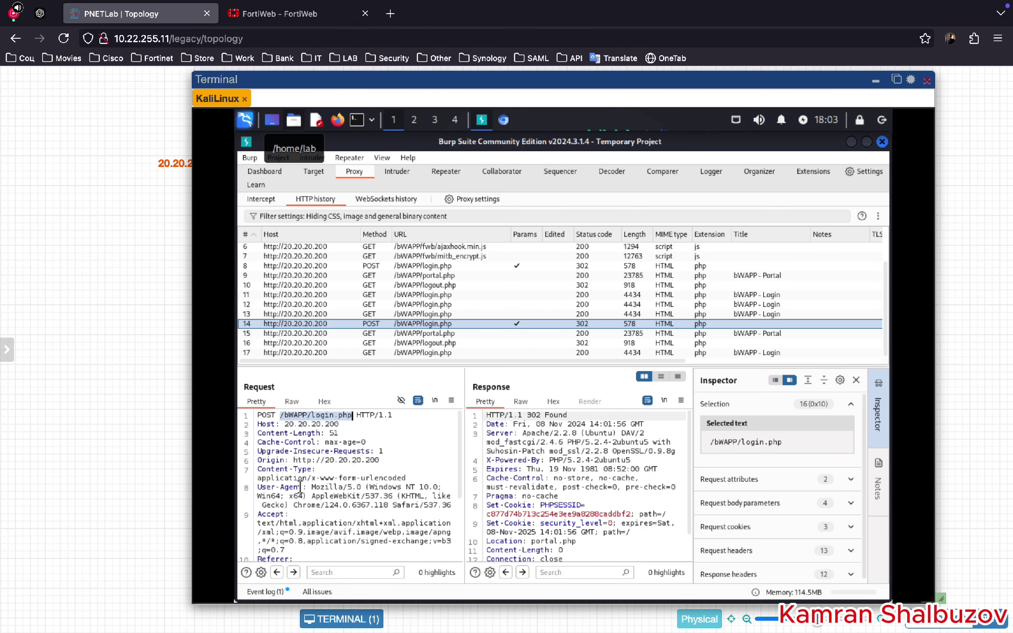
pyautogui.click(305, 440)
pyautogui.scroll(-5, 327, 510)
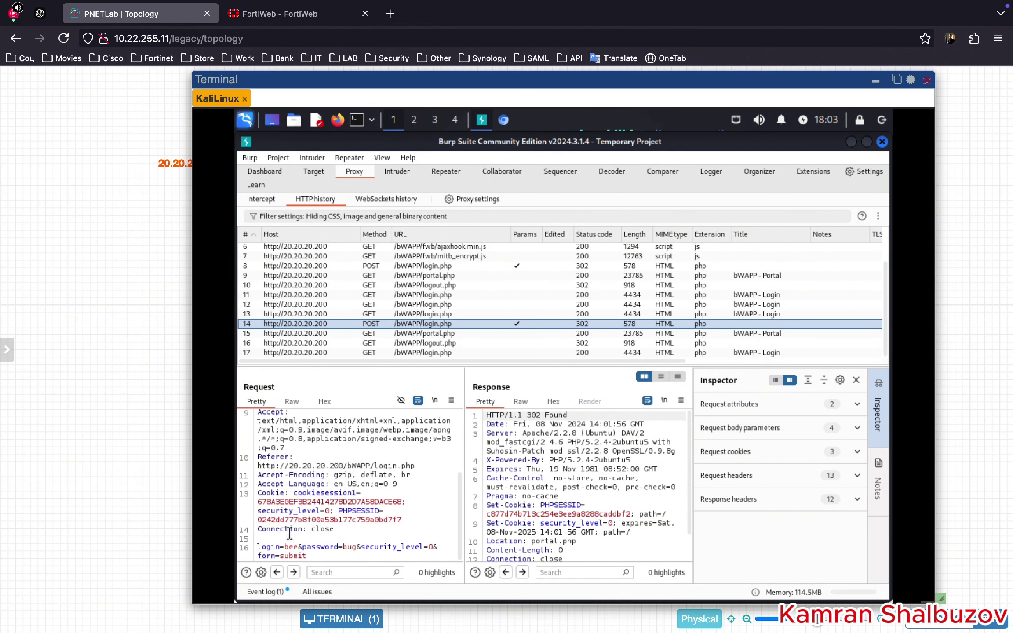
pyautogui.moveTo(258, 547); pyautogui.dragTo(280, 547)
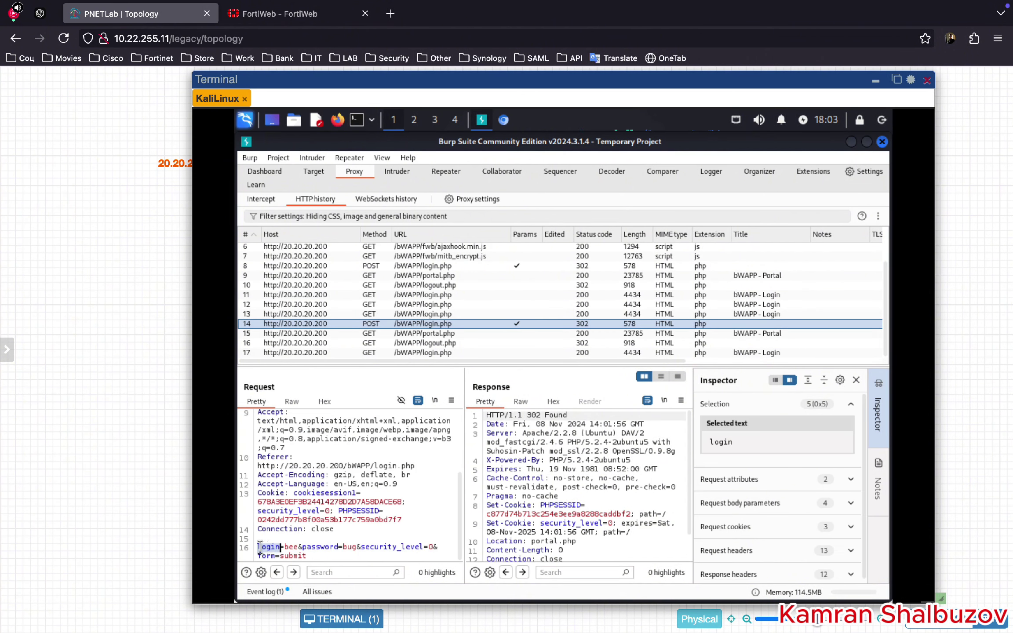
pyautogui.click(250, 16)
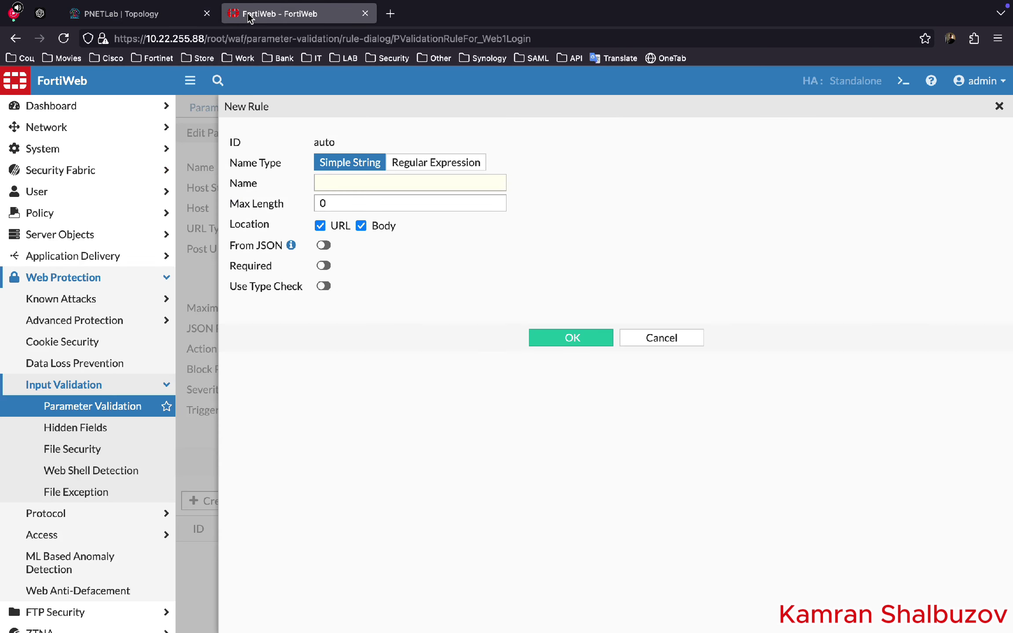
pyautogui.click(343, 183)
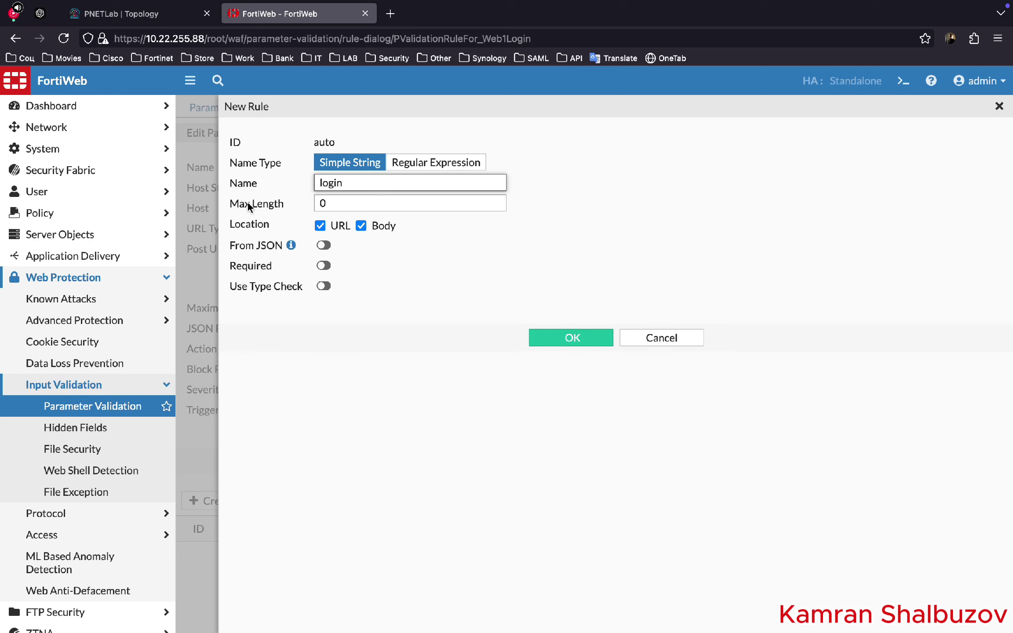
# Set the login parameter's max length to 15 and limit its location to Body, rechecking the request in Burp Suite.
pyautogui.click(335, 205)
pyautogui.press('BackSpace')
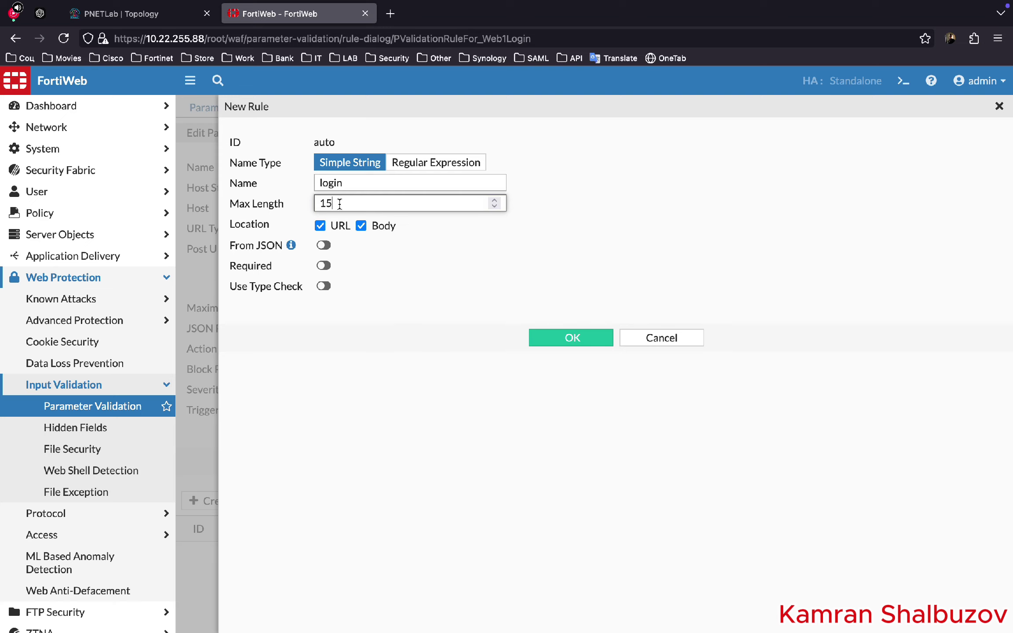
pyautogui.click(317, 224)
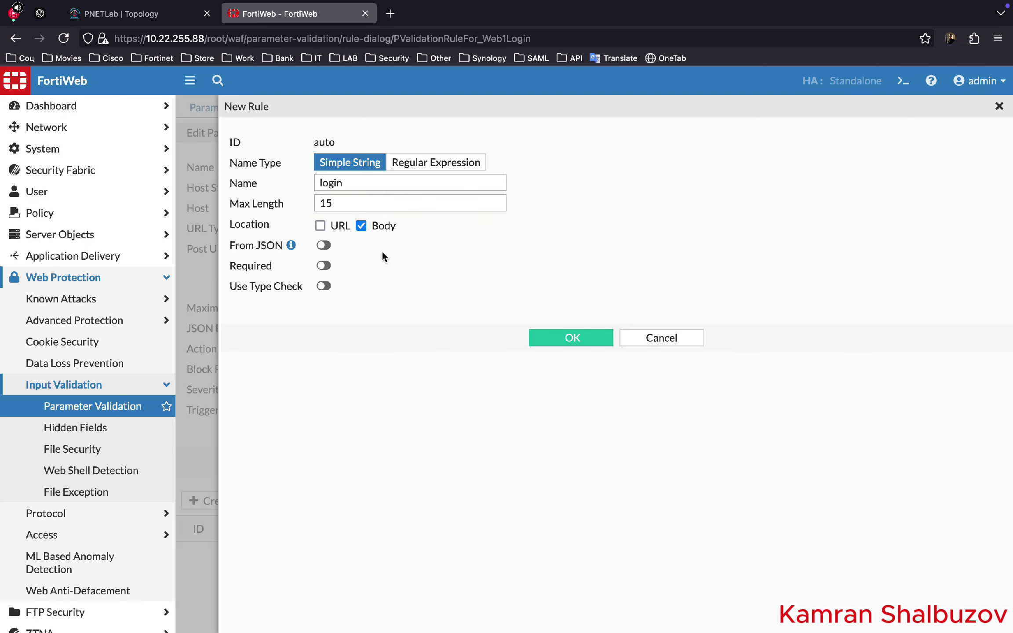
pyautogui.click(157, 16)
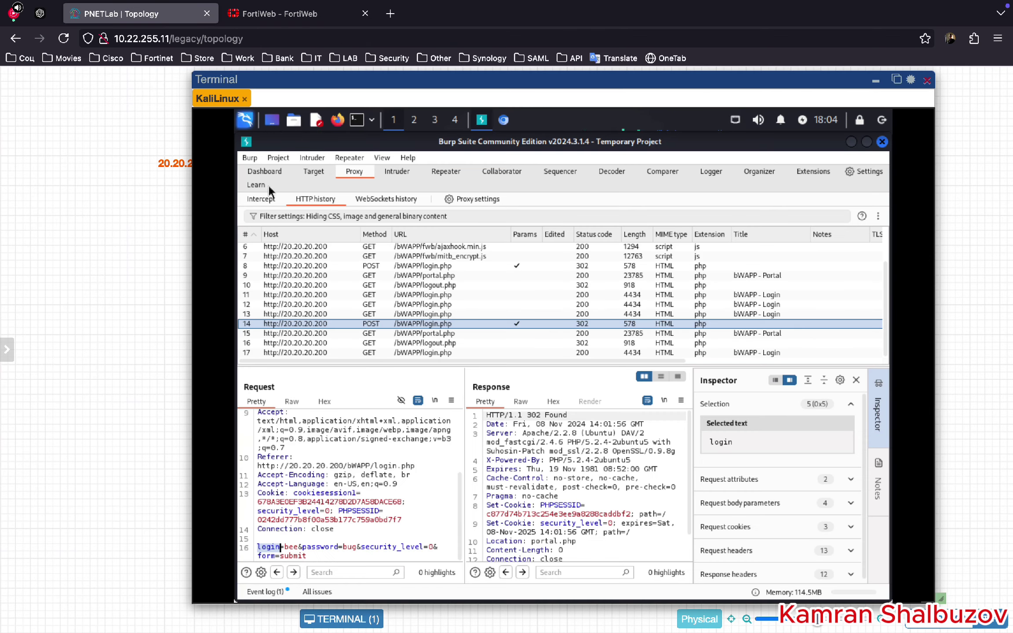
pyautogui.click(265, 16)
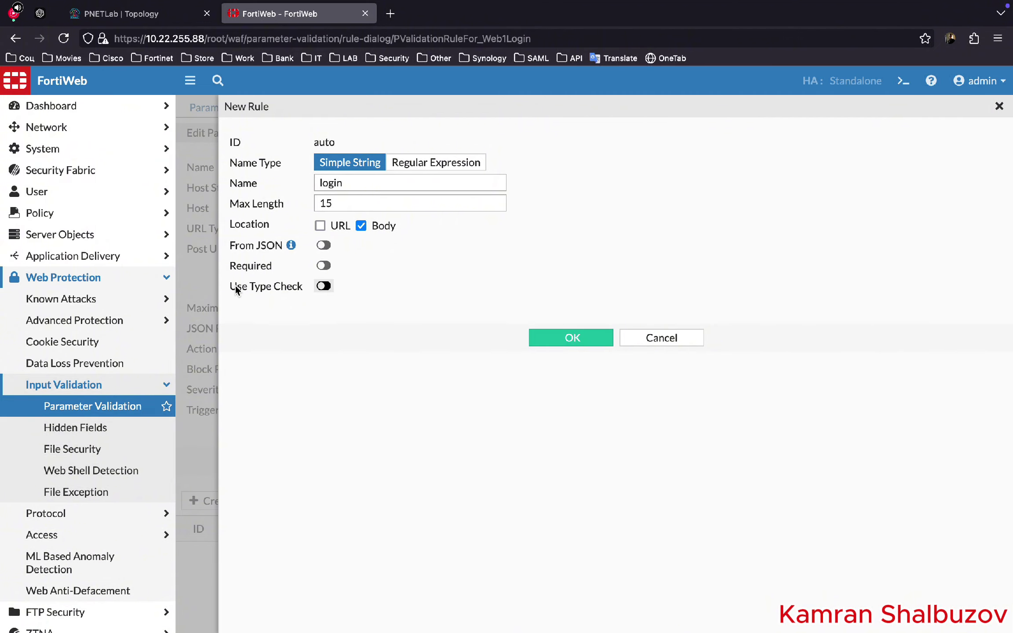
# Enable the type check for the login parameter with the regular expression bee, checking it against the bWAPP login page, and save the entry.
pyautogui.click(326, 289)
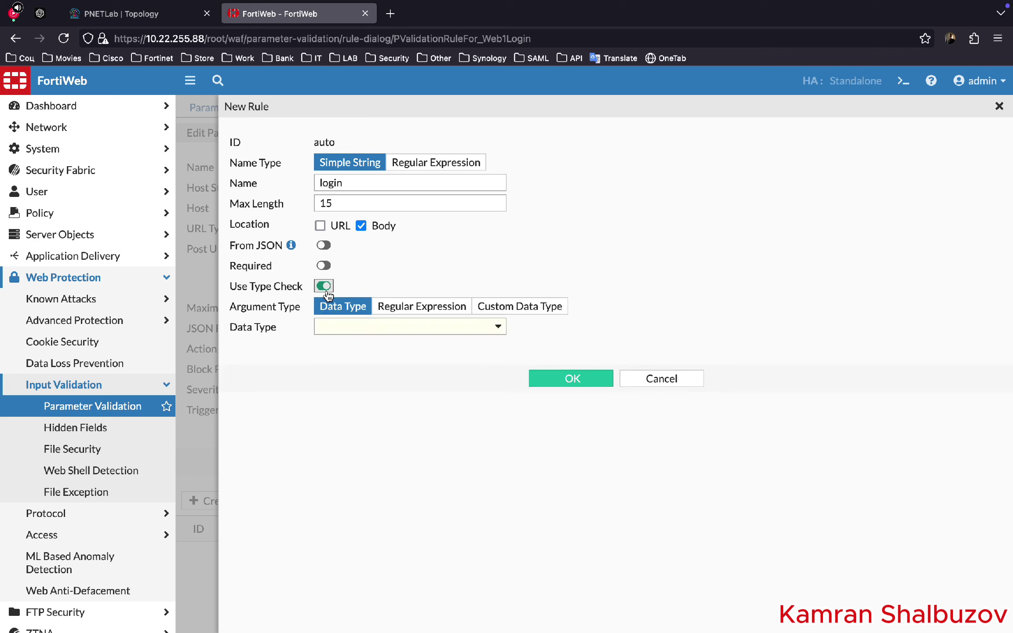
pyautogui.click(408, 308)
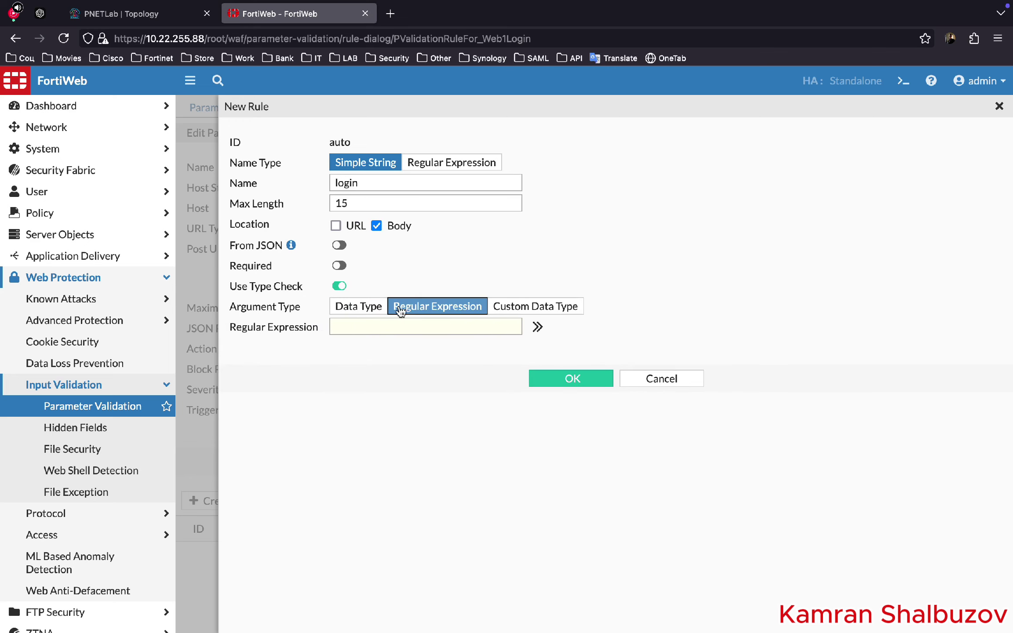
pyautogui.click(377, 328)
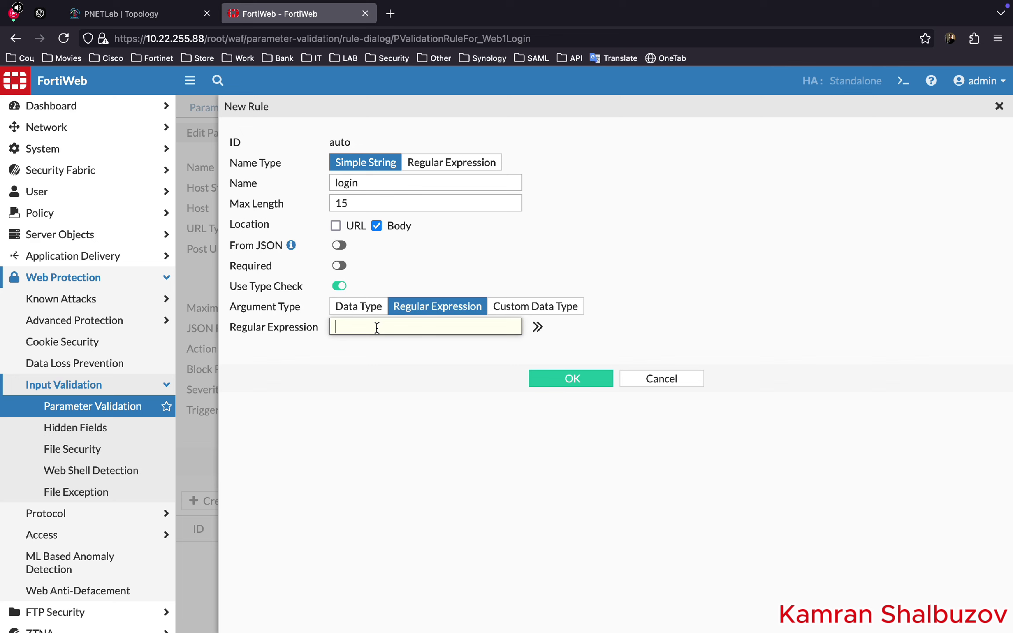
pyautogui.write('bee')
pyautogui.click(128, 14)
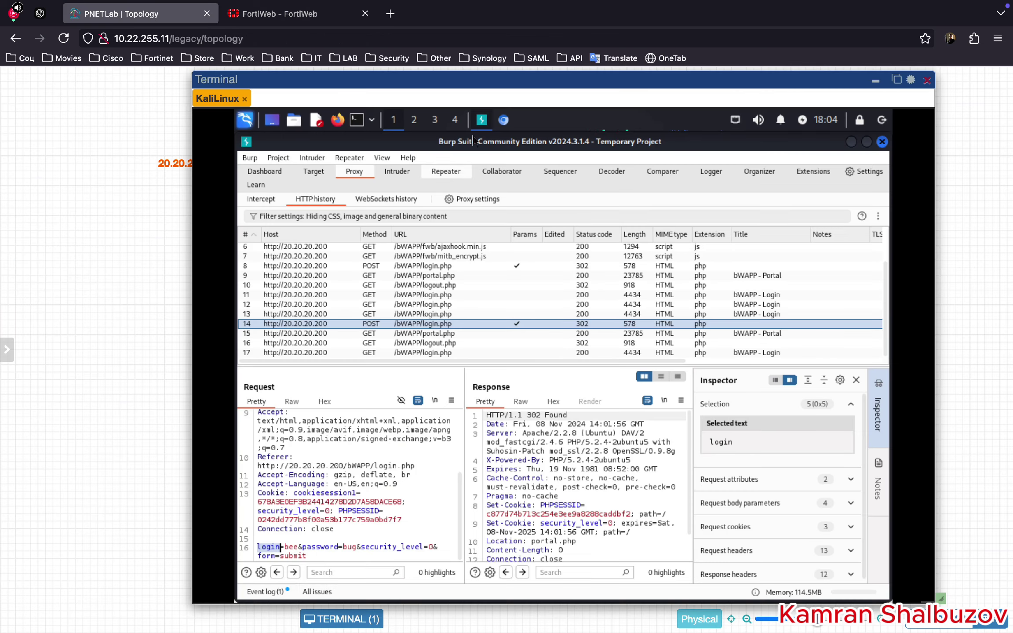
pyautogui.click(503, 120)
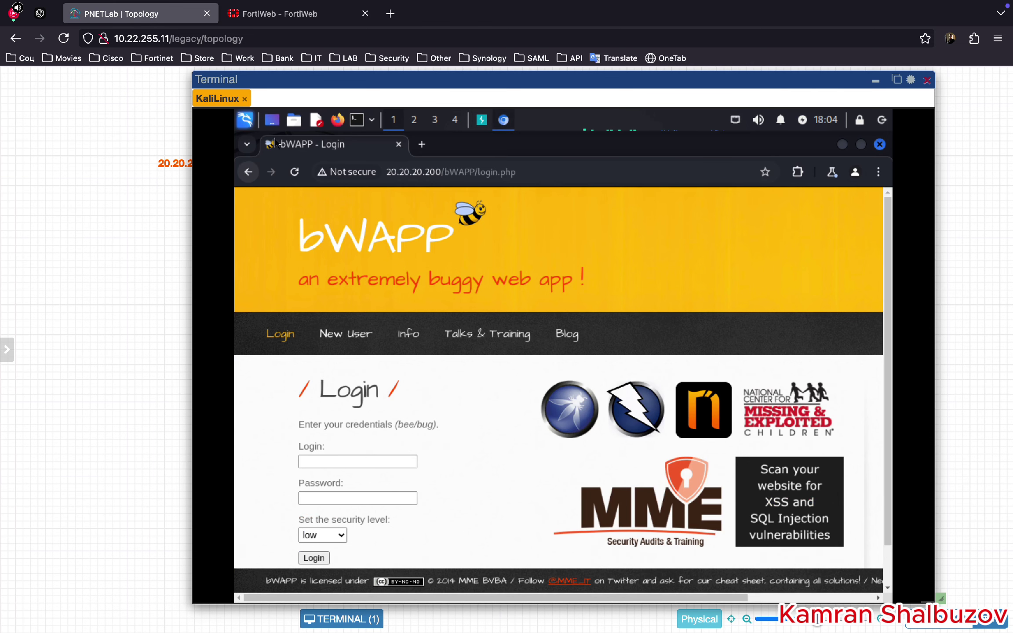
pyautogui.click(274, 18)
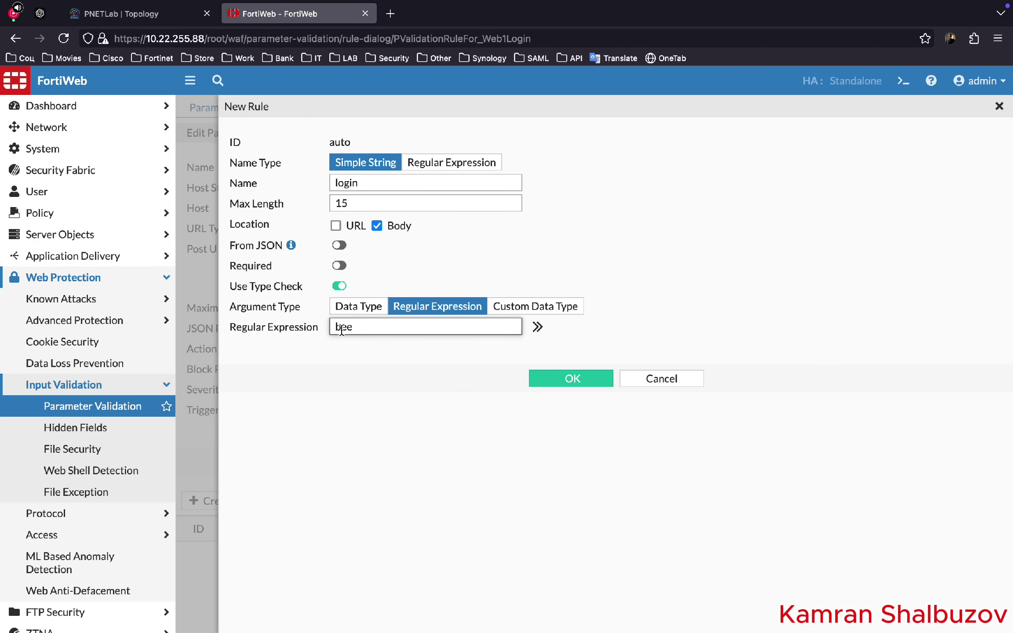
pyautogui.click(568, 379)
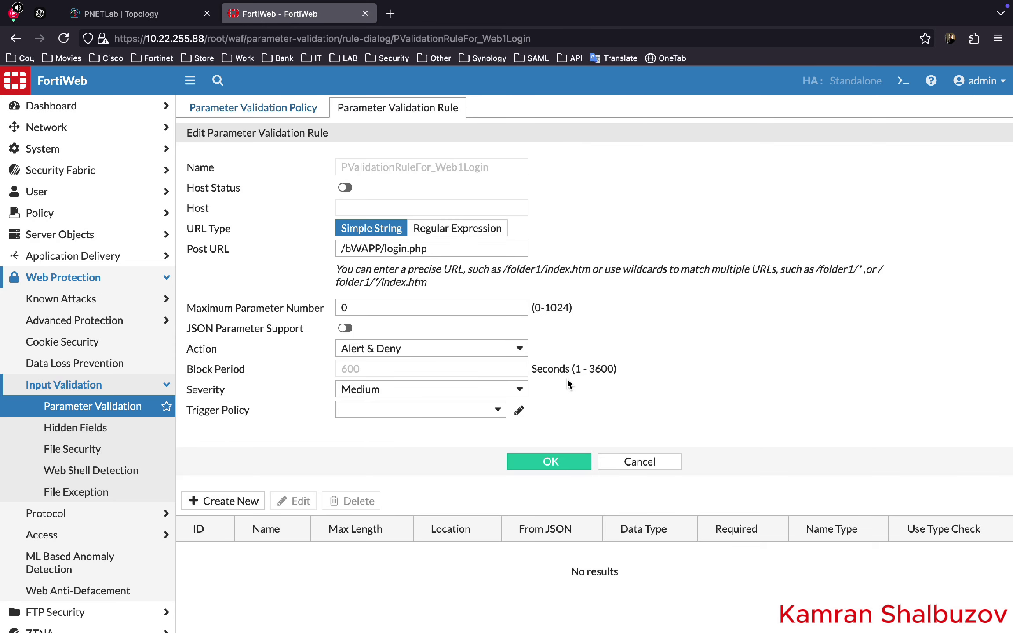
# Start a second parameter entry in the rule and name it password, matching the field in Burp Suite's POST body.
pyautogui.click(228, 501)
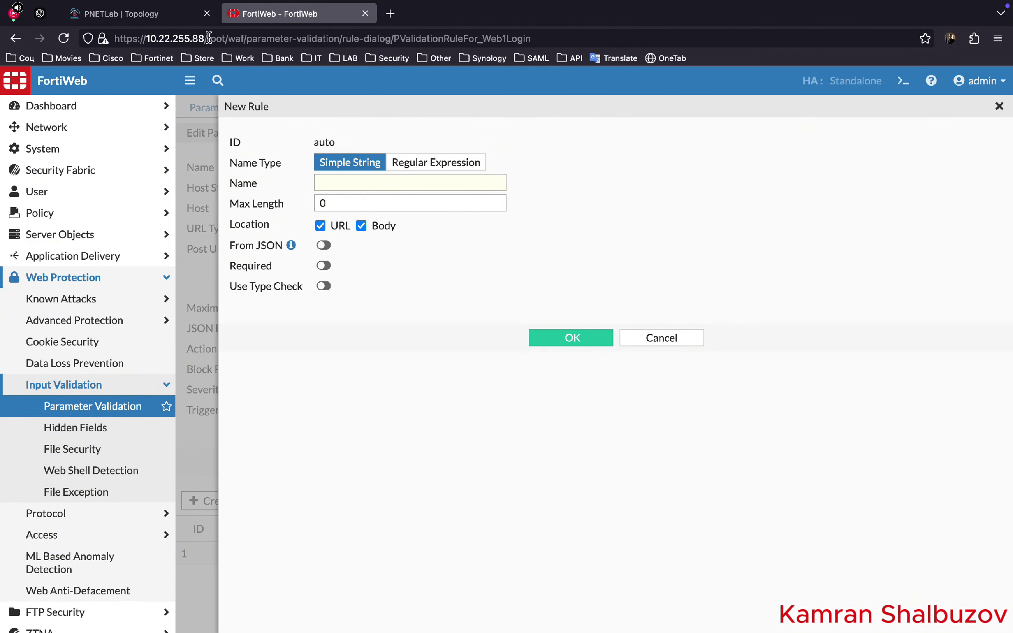
pyautogui.click(121, 14)
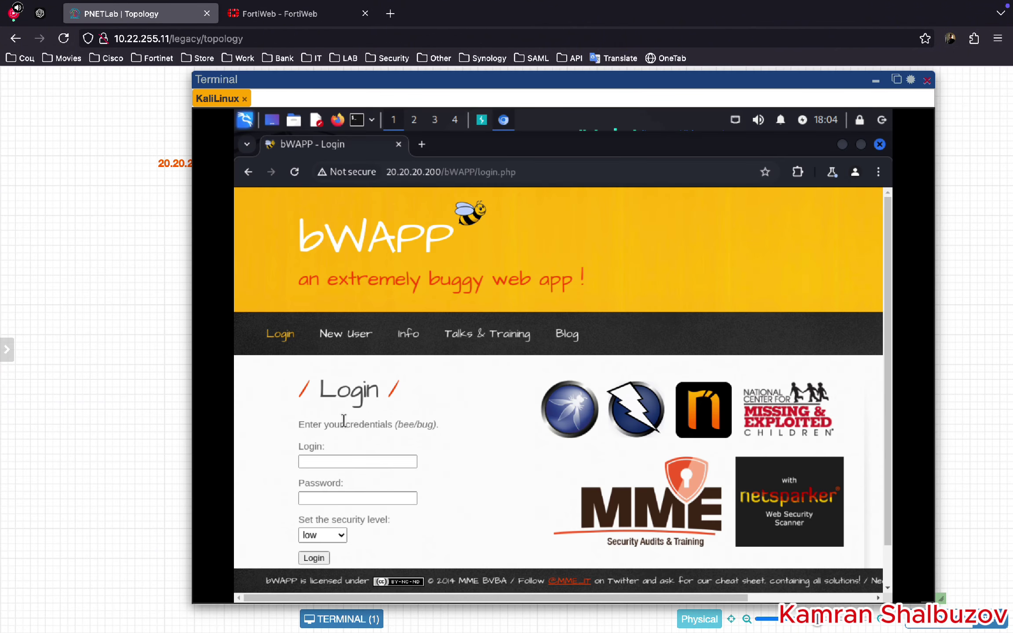
pyautogui.click(482, 121)
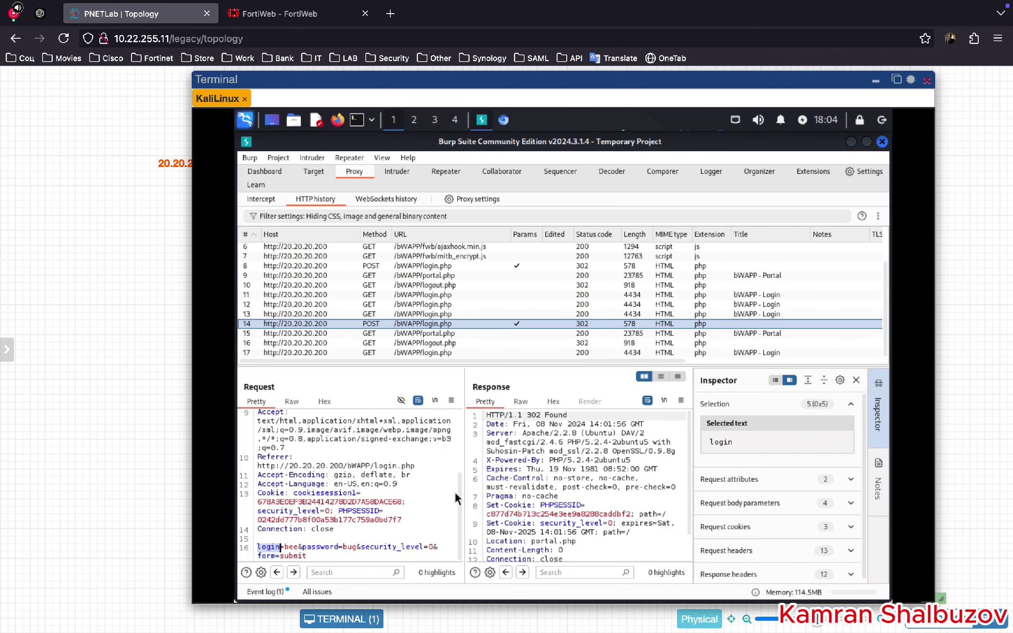
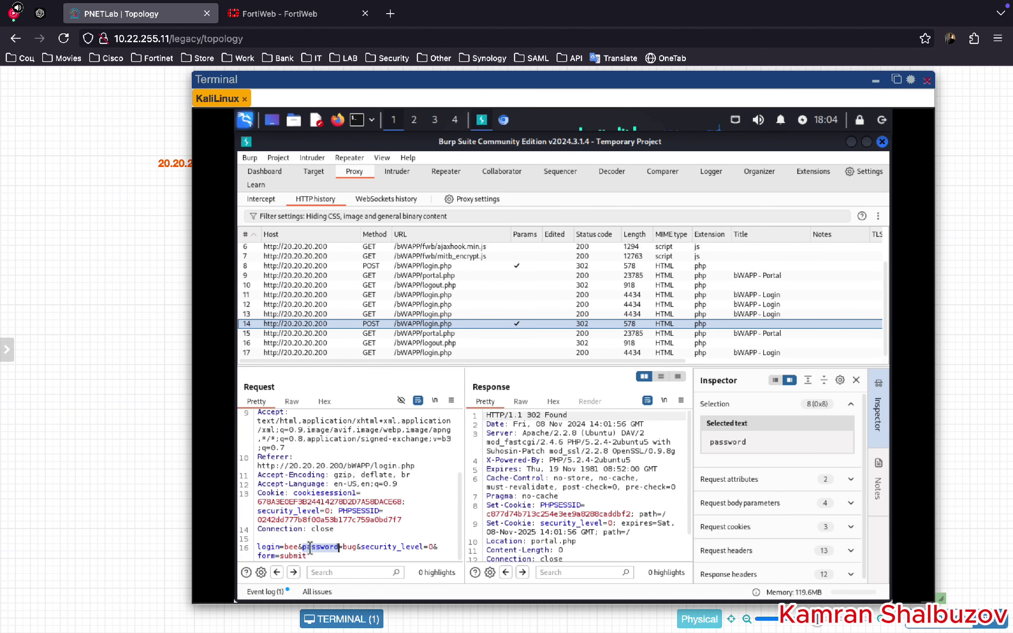
pyautogui.click(281, 14)
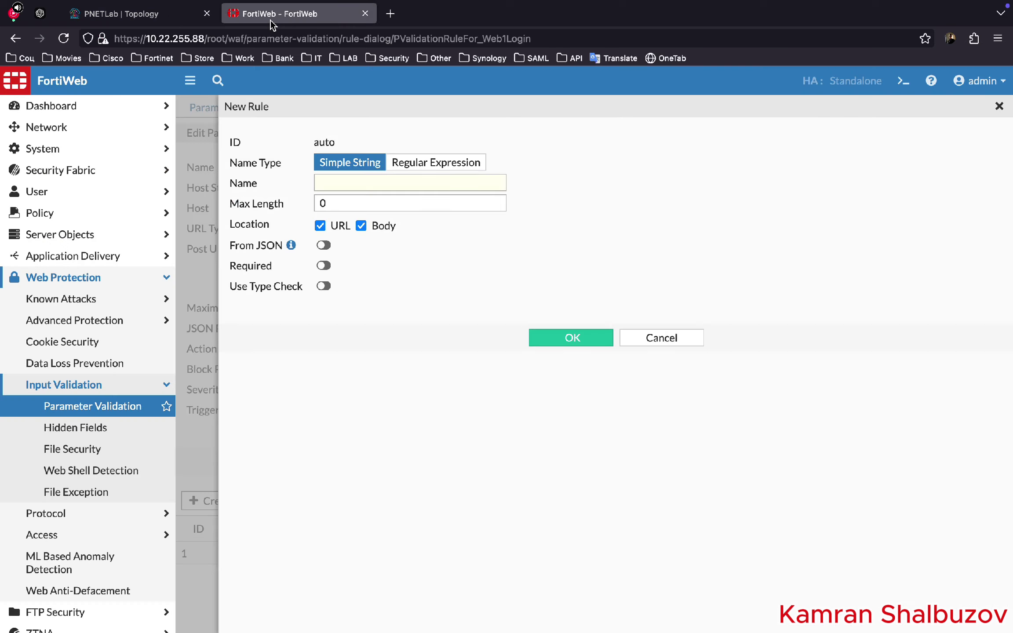
pyautogui.click(347, 188)
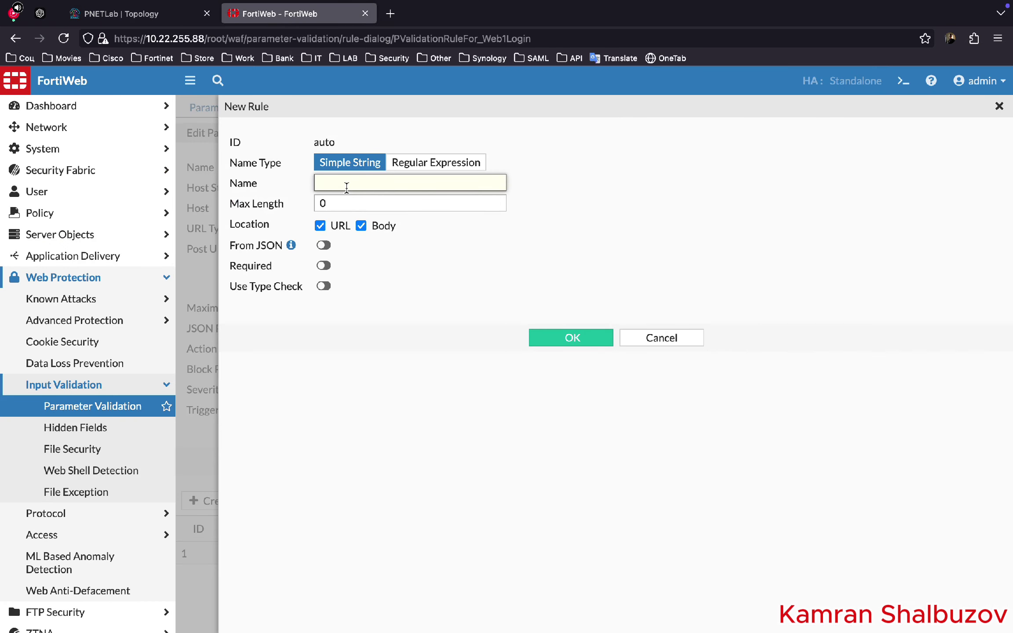
pyautogui.write('password')
# Set the password parameter's max length to 35 and limit its location to Body.
pyautogui.press('Tab')
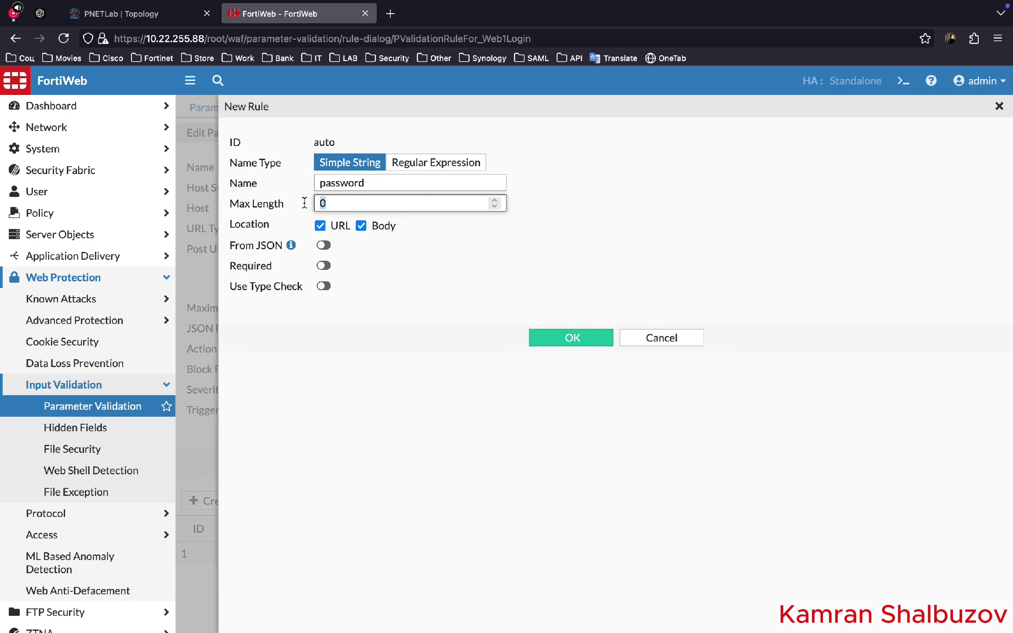
pyautogui.write('35')
pyautogui.click(319, 226)
# Enable the type check with the bWAPP account password as the regular expression, checking it on the login page, and save the entry.
pyautogui.click(326, 291)
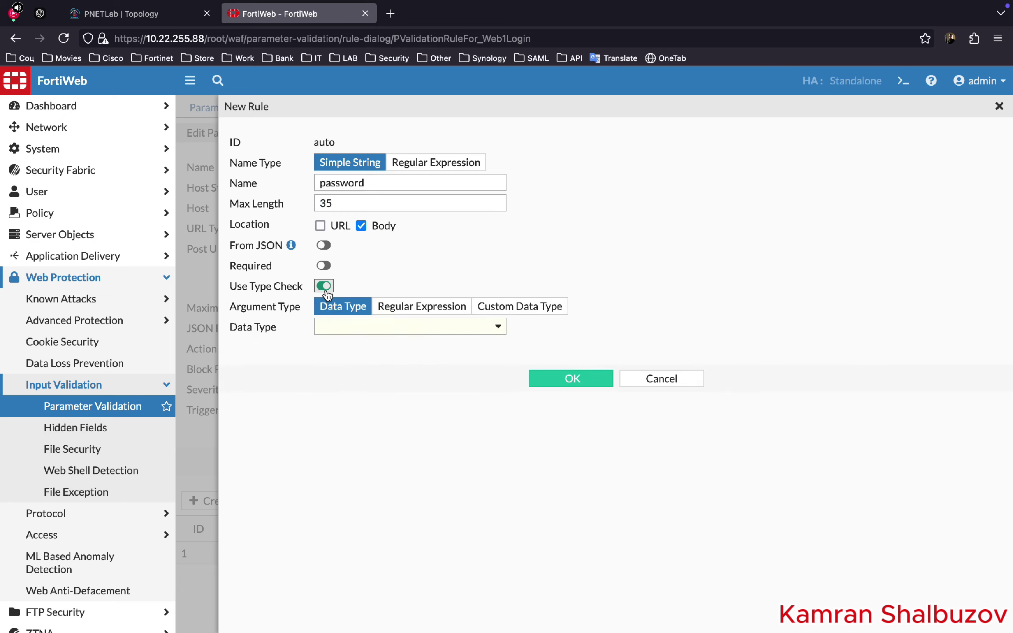
pyautogui.click(397, 310)
pyautogui.click(383, 324)
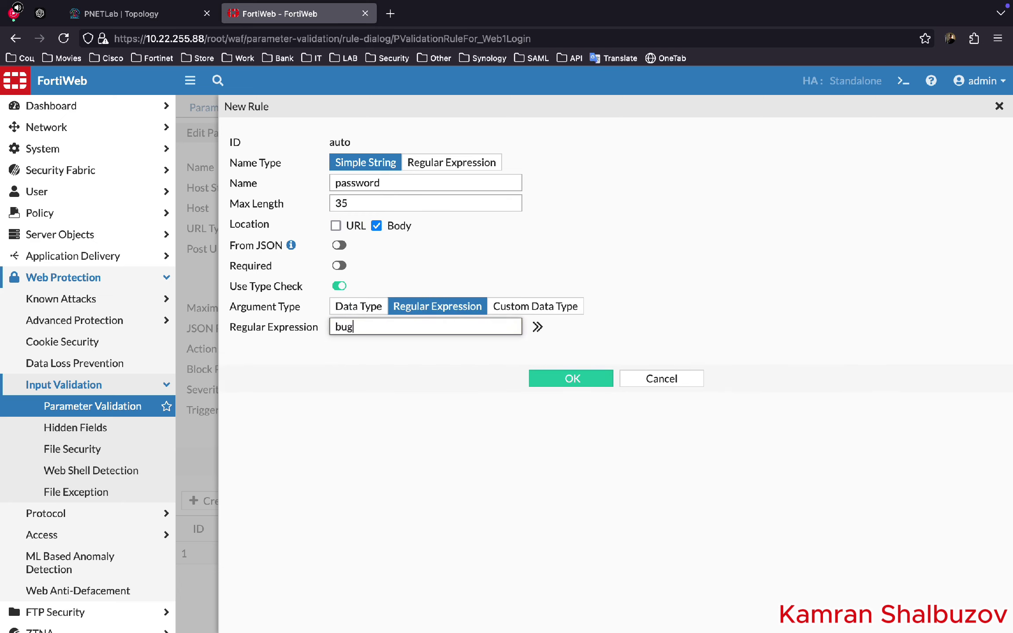
pyautogui.click(152, 17)
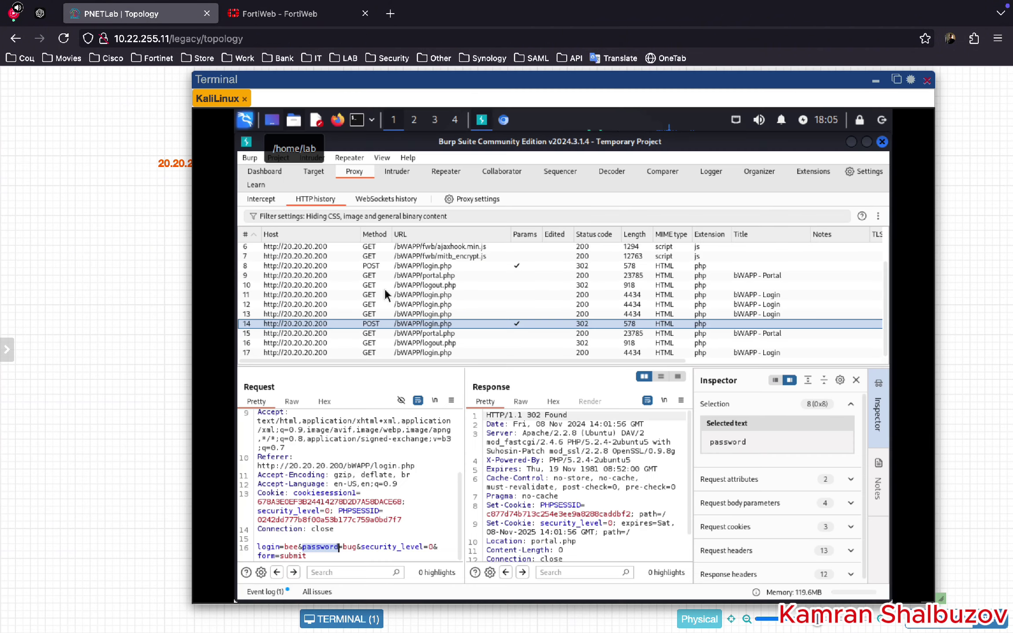
pyautogui.click(504, 121)
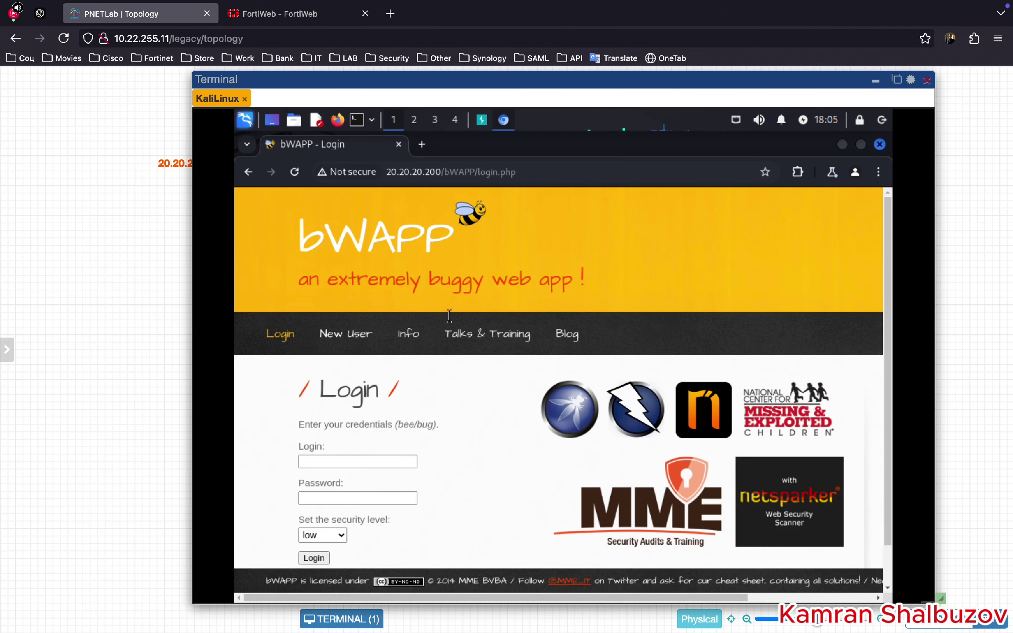
pyautogui.moveTo(418, 423); pyautogui.dragTo(434, 424)
pyautogui.click(282, 18)
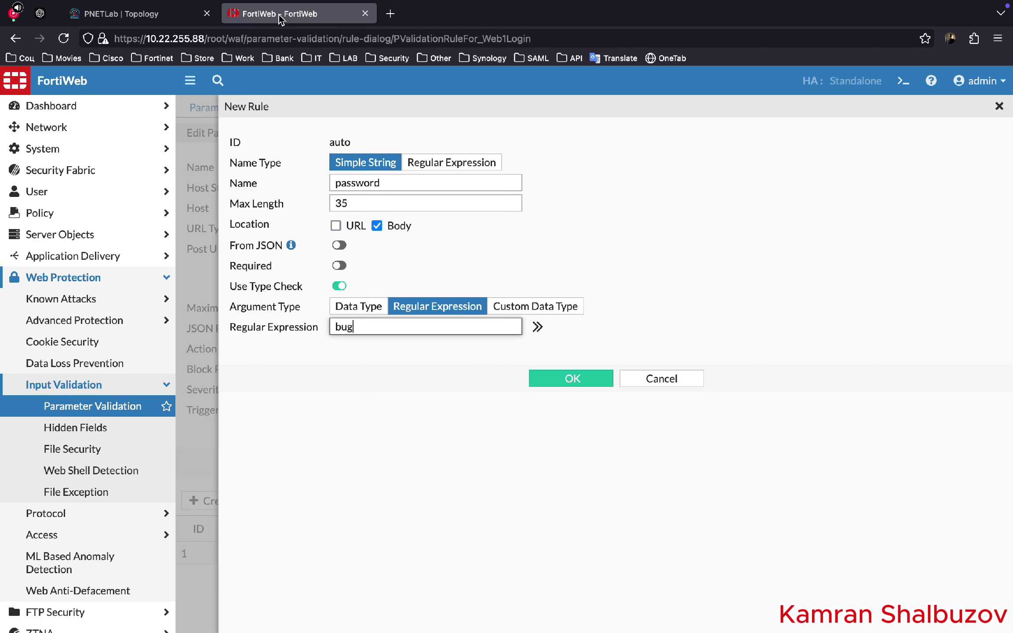
pyautogui.click(568, 382)
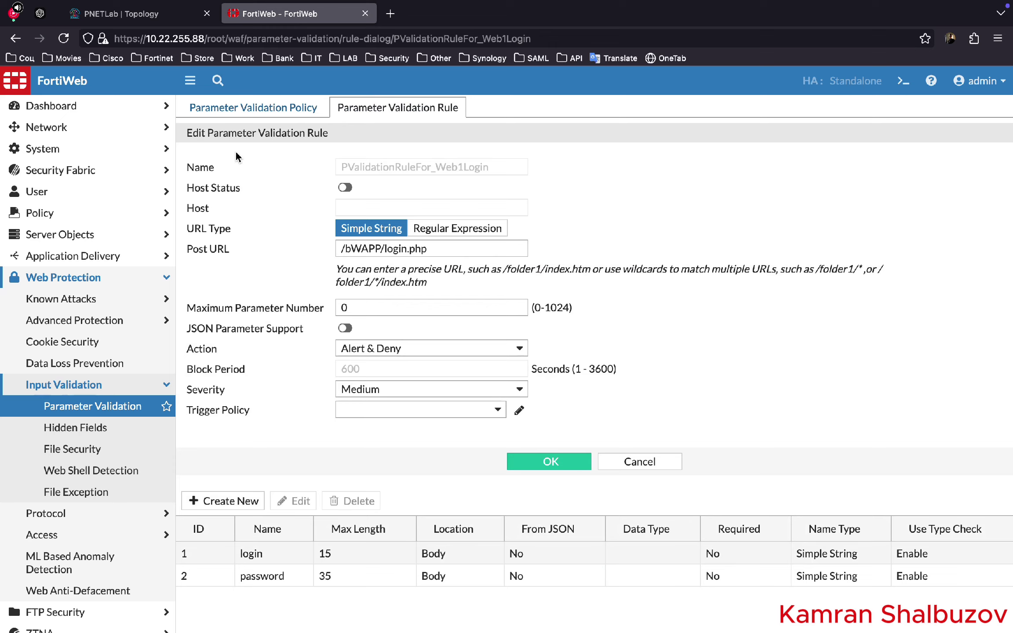
# Start a third parameter entry in the rule and name it security_level, matching the field in Burp Suite's POST body.
pyautogui.click(113, 18)
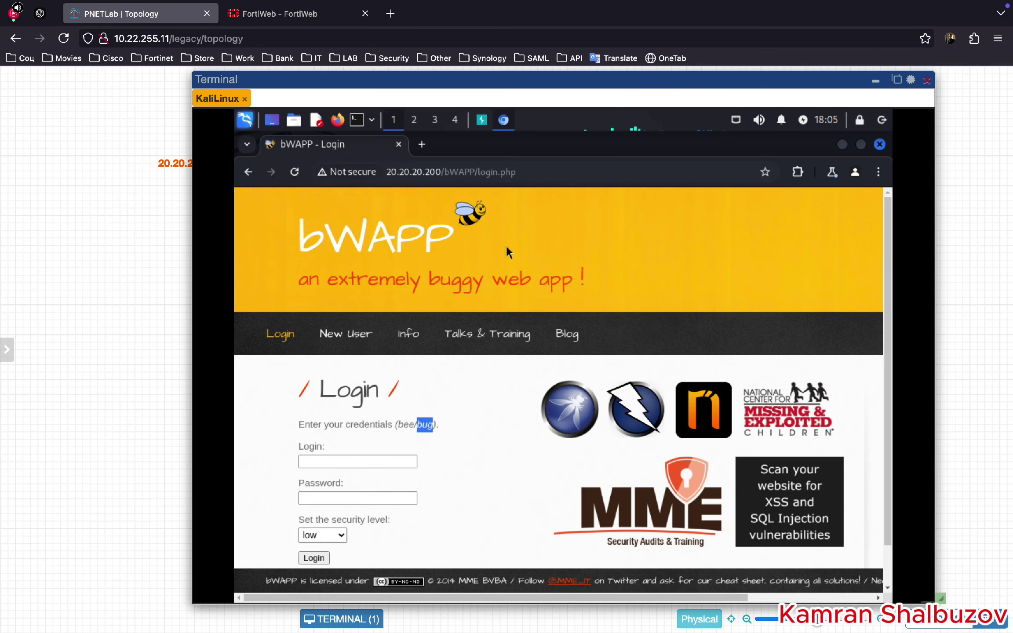
pyautogui.click(482, 119)
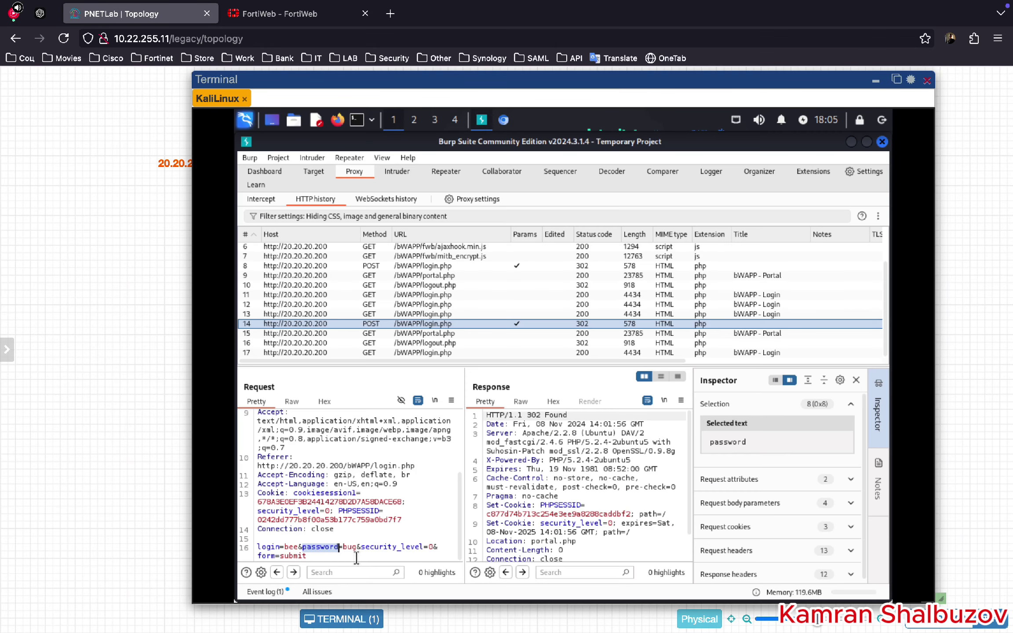
pyautogui.moveTo(362, 549); pyautogui.dragTo(425, 547)
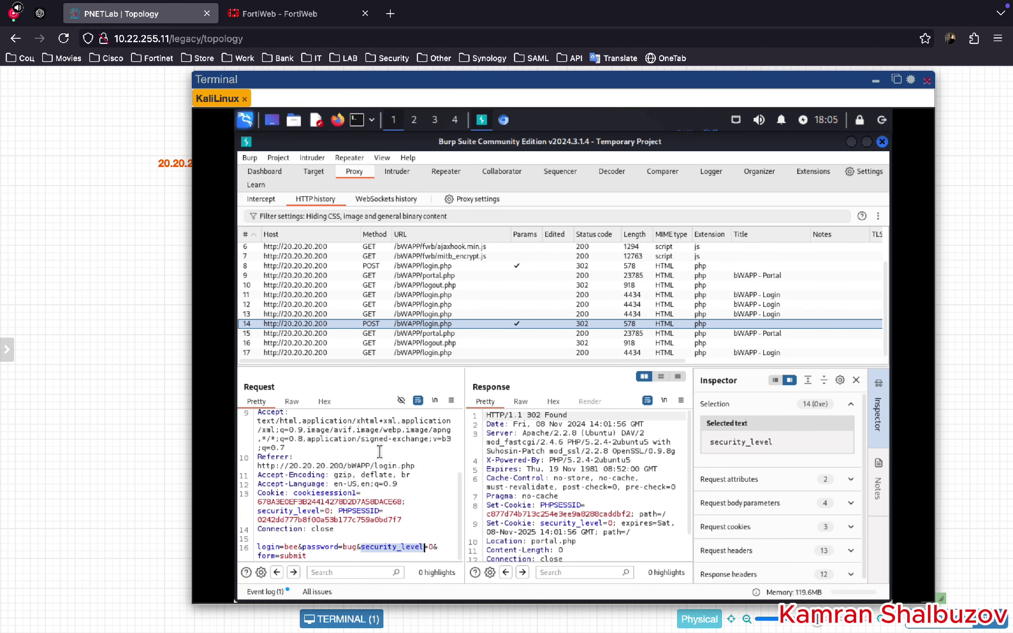
pyautogui.click(263, 17)
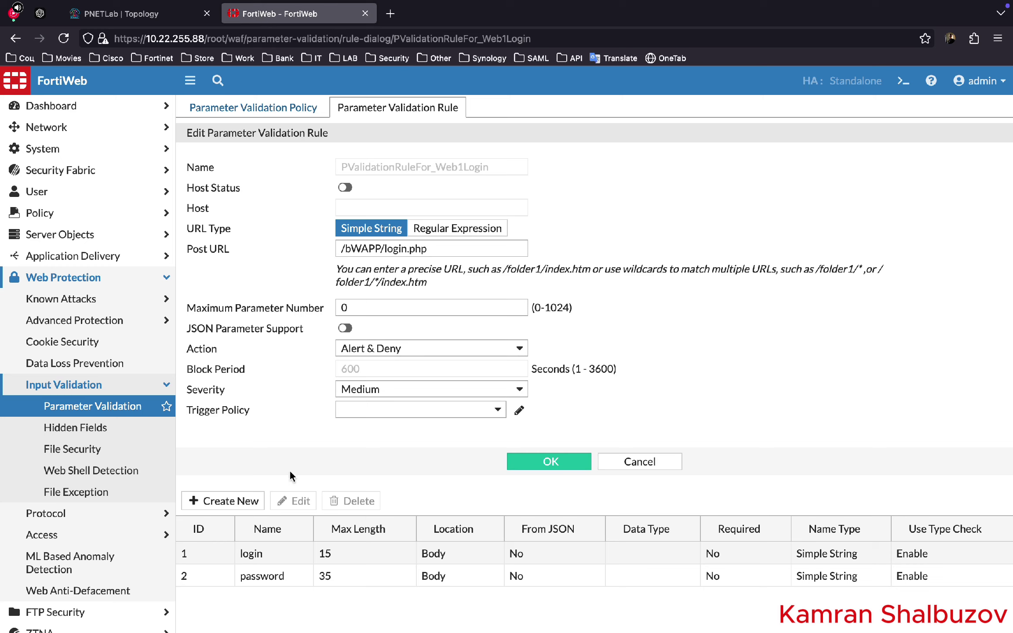
pyautogui.click(227, 501)
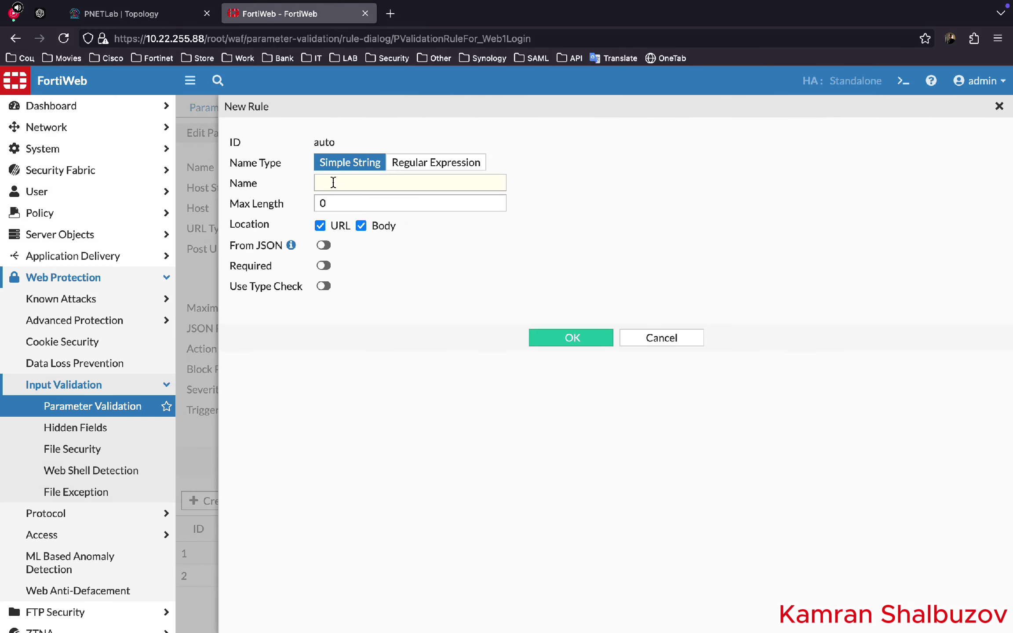
pyautogui.click(333, 183)
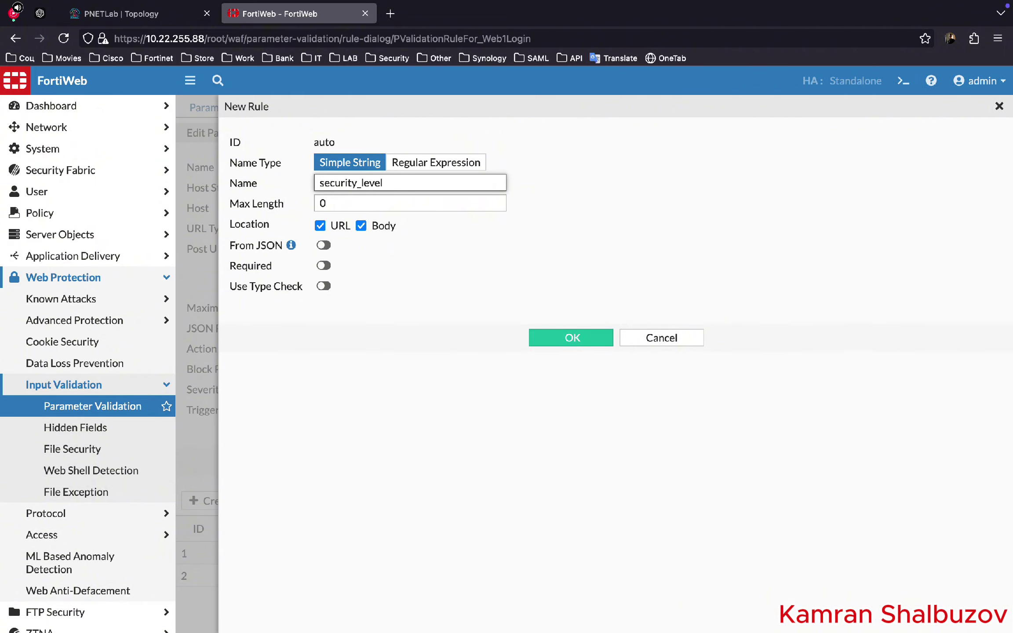
# Set the security_level parameter's max length to 1 and limit its location to Body, checking its value in Burp Suite's request.
pyautogui.click(168, 17)
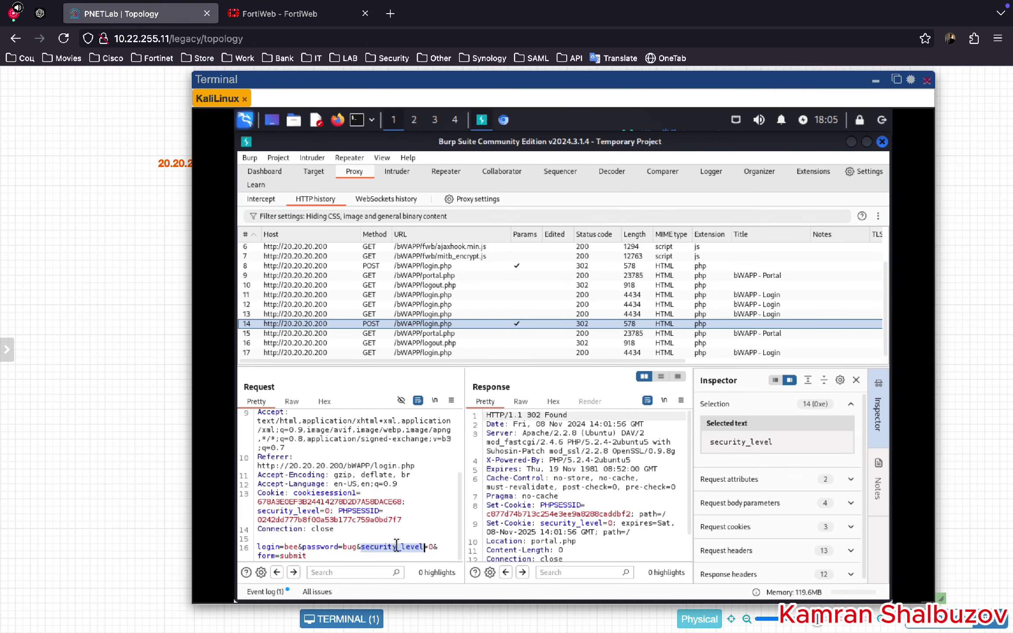
pyautogui.click(266, 8)
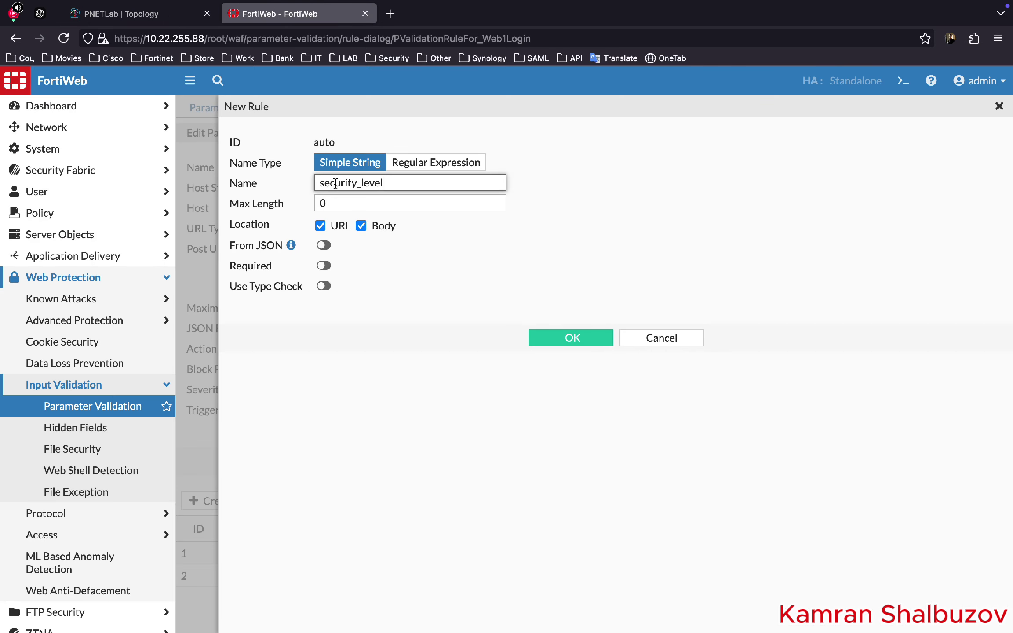
pyautogui.doubleClick(333, 203)
pyautogui.write('1')
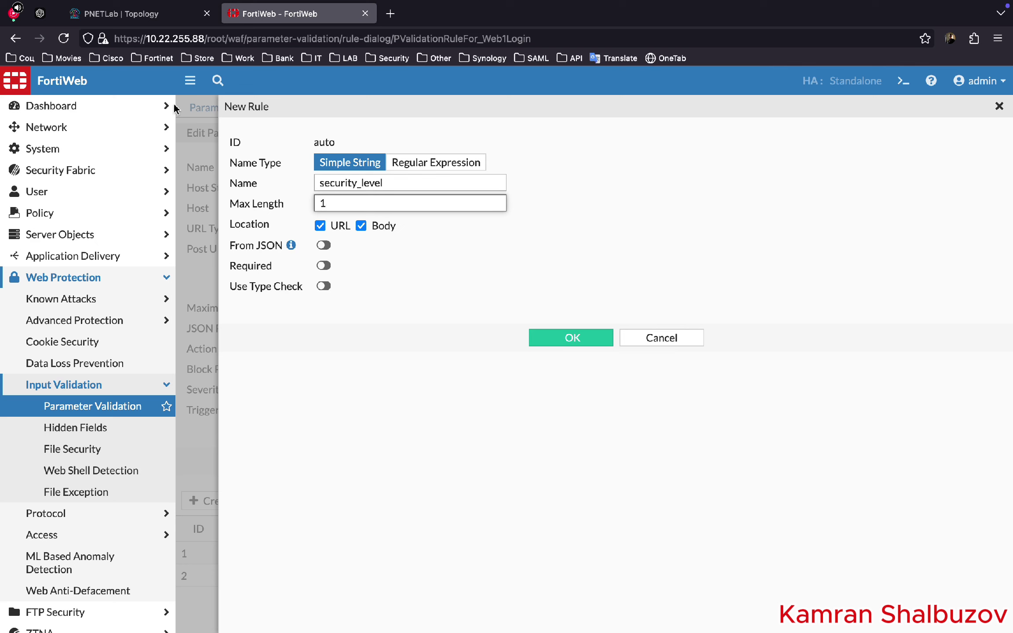
pyautogui.click(137, 13)
pyautogui.click(414, 548)
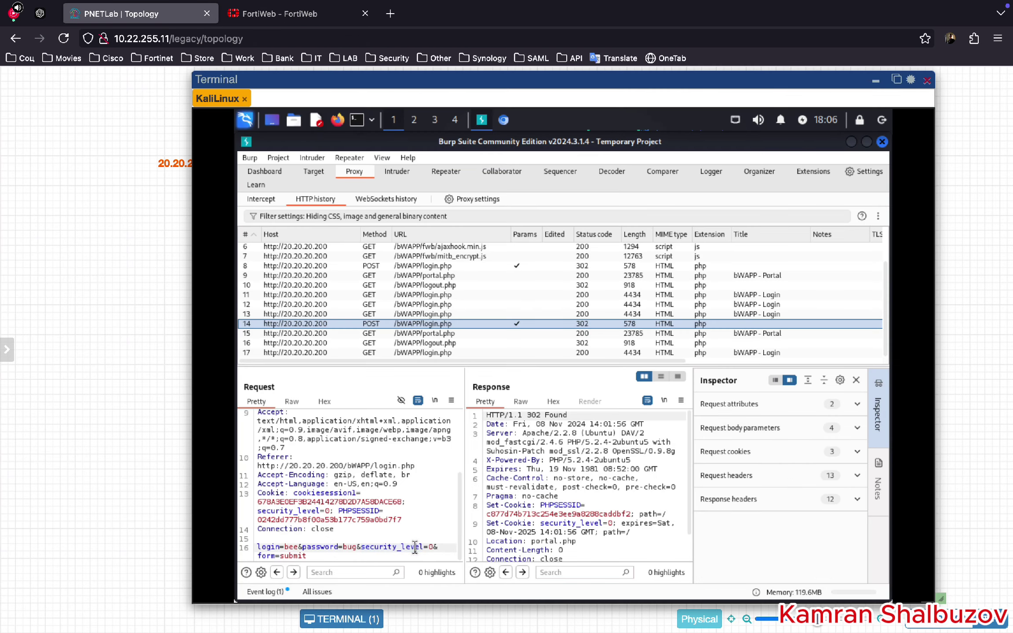
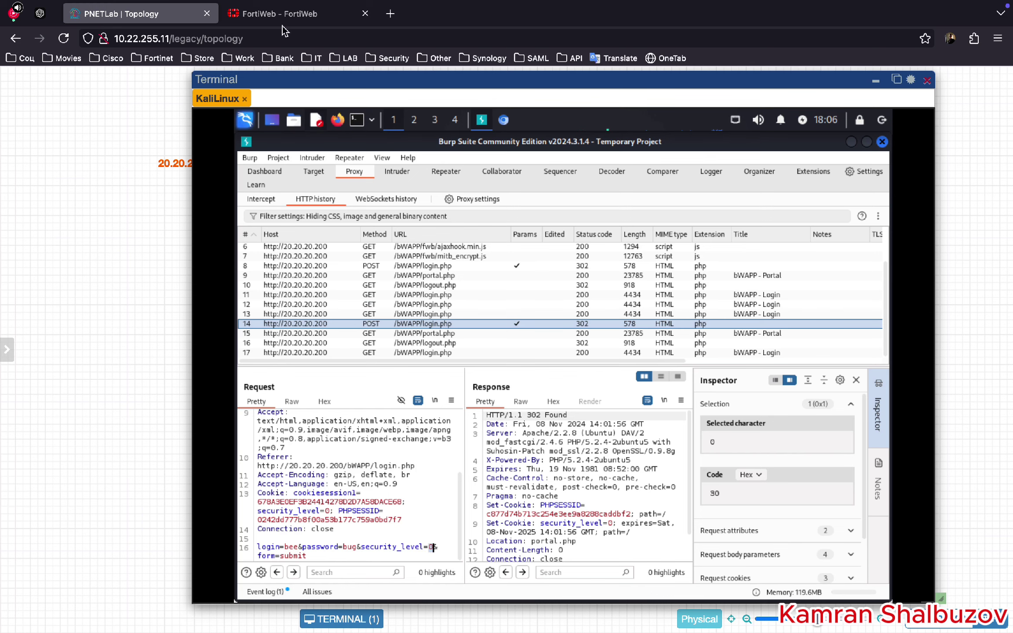
pyautogui.click(277, 14)
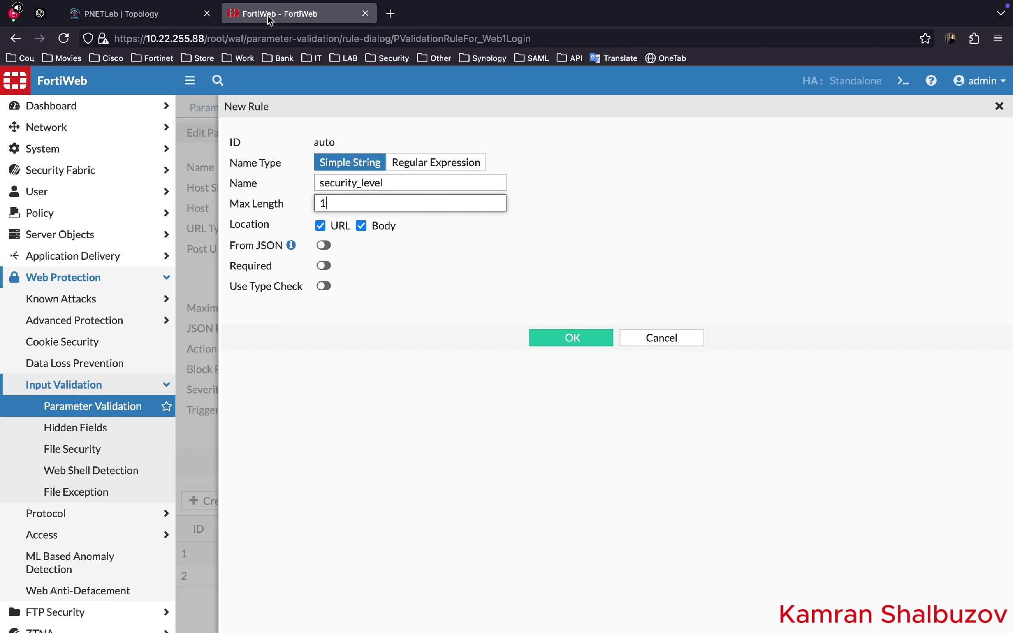
pyautogui.click(320, 226)
# Enable the type check for security_level with 0 as the regular expression, checking the value in Burp Suite's request, and save the entry.
pyautogui.click(324, 286)
pyautogui.click(409, 314)
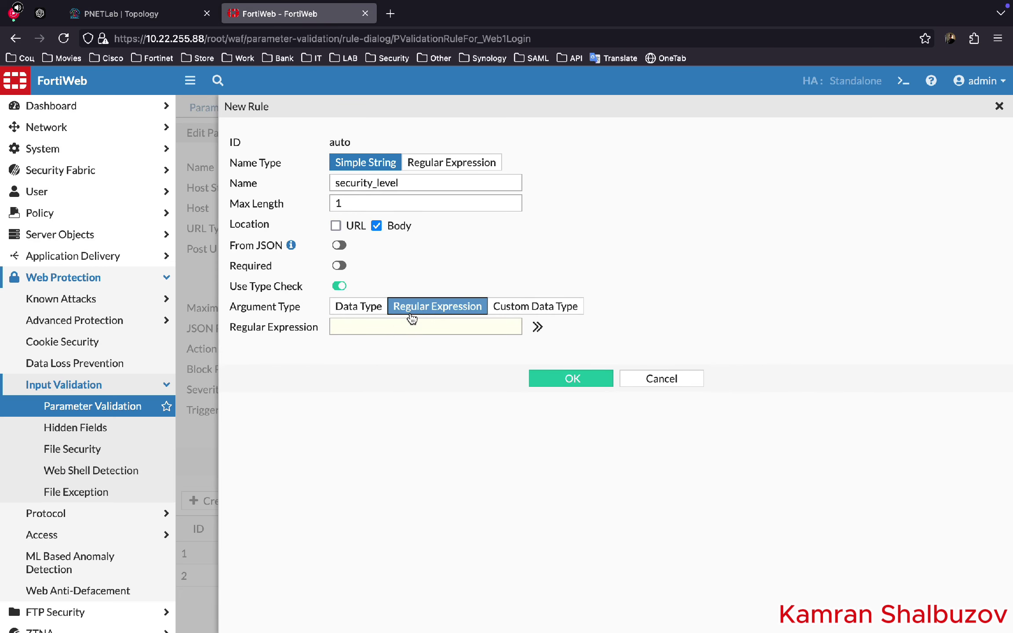
pyautogui.click(387, 330)
pyautogui.write('0')
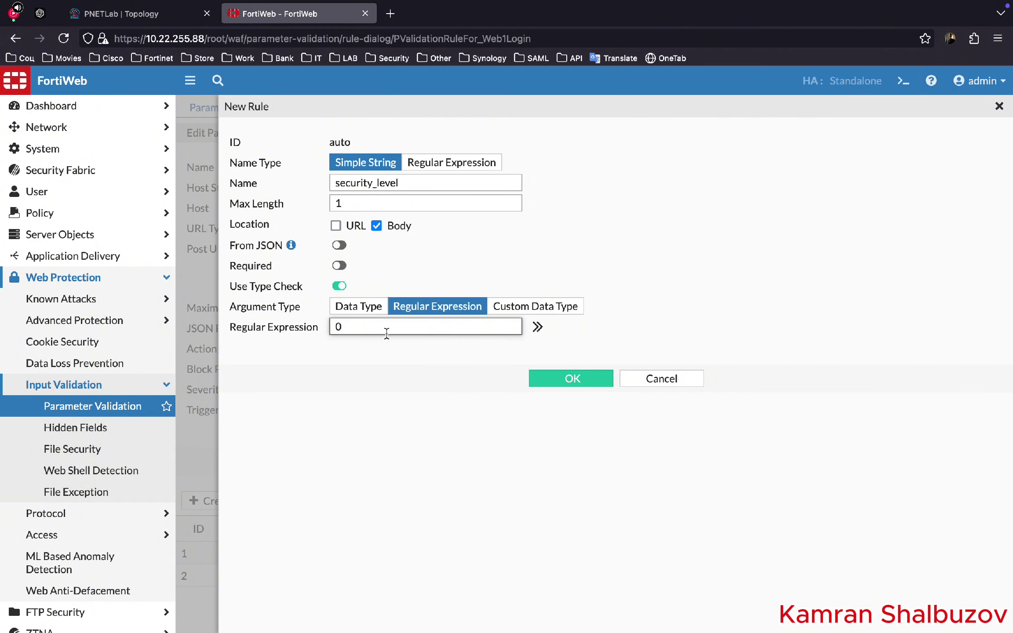
pyautogui.click(125, 14)
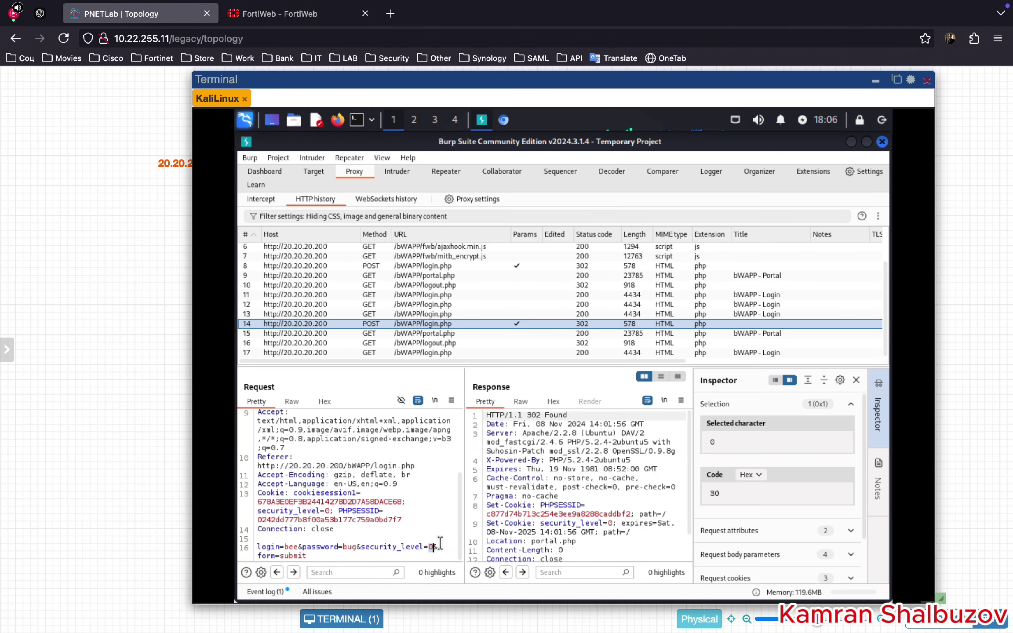
pyautogui.moveTo(259, 13)
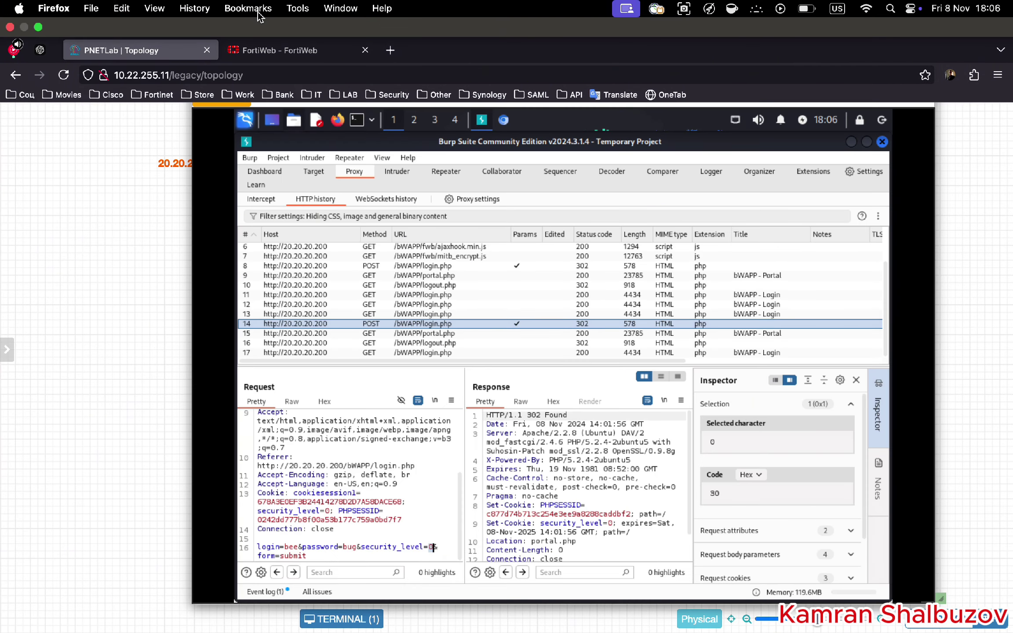
pyautogui.click(273, 51)
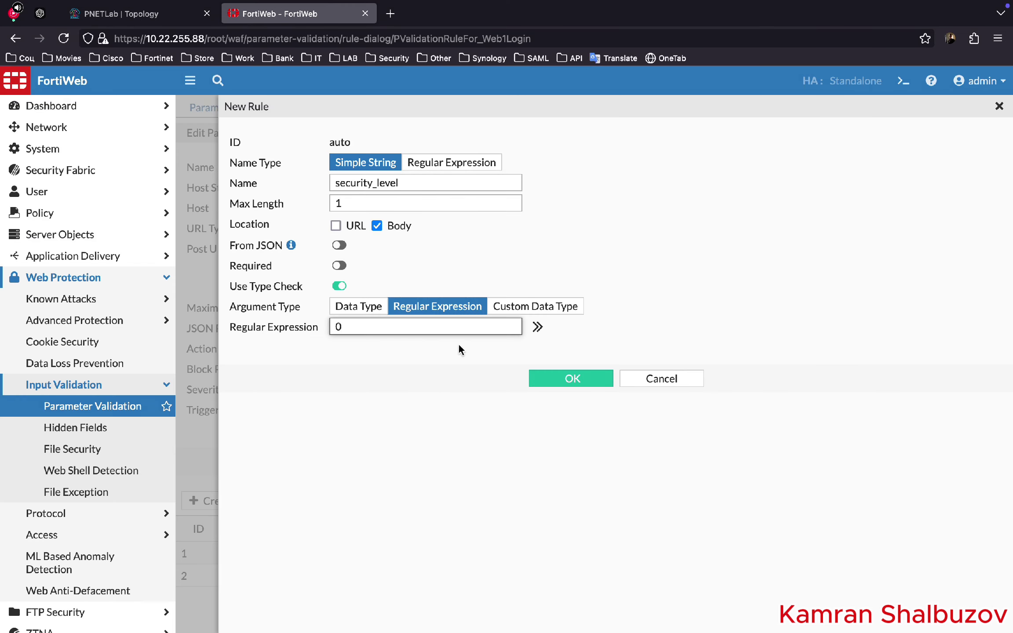
pyautogui.click(576, 381)
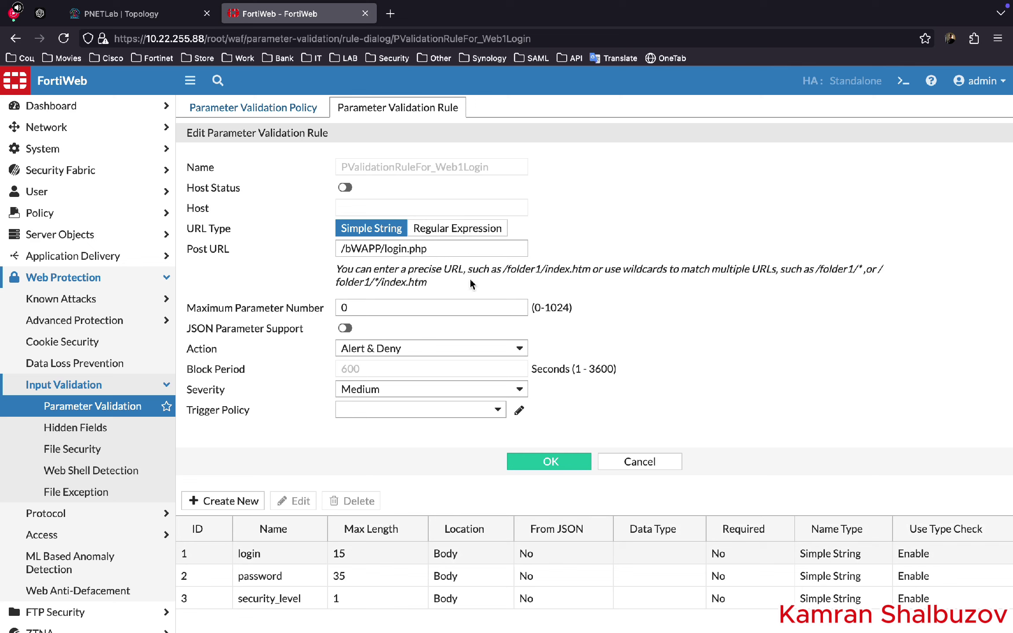
# Start a fourth parameter entry named form, matching the field in Burp Suite's POST body, and limit its location to Body.
pyautogui.click(132, 14)
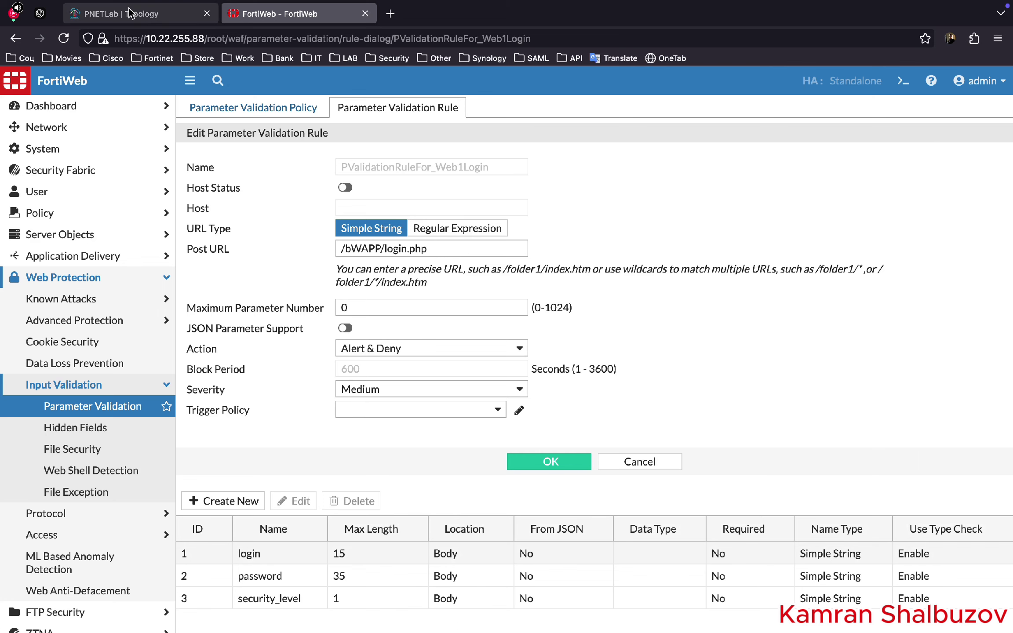
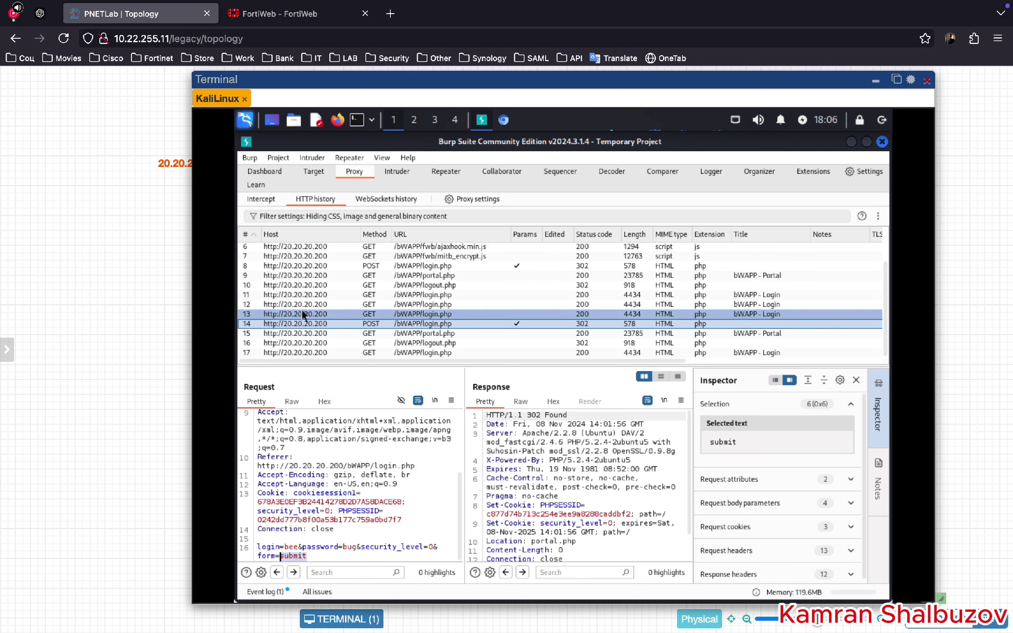
pyautogui.click(284, 18)
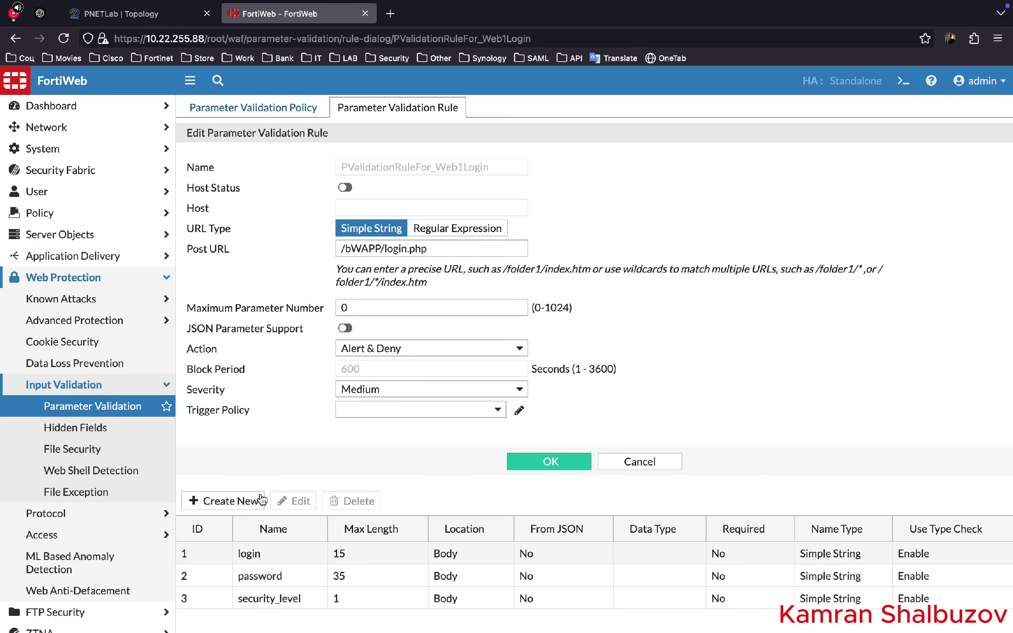
pyautogui.click(237, 501)
pyautogui.click(344, 181)
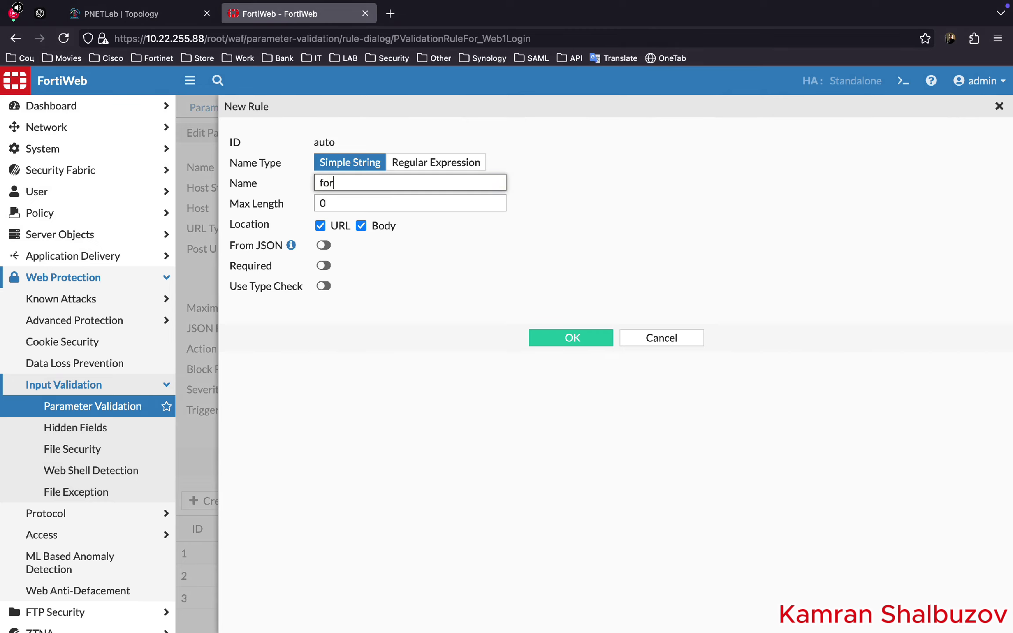
pyautogui.click(361, 226)
pyautogui.click(320, 225)
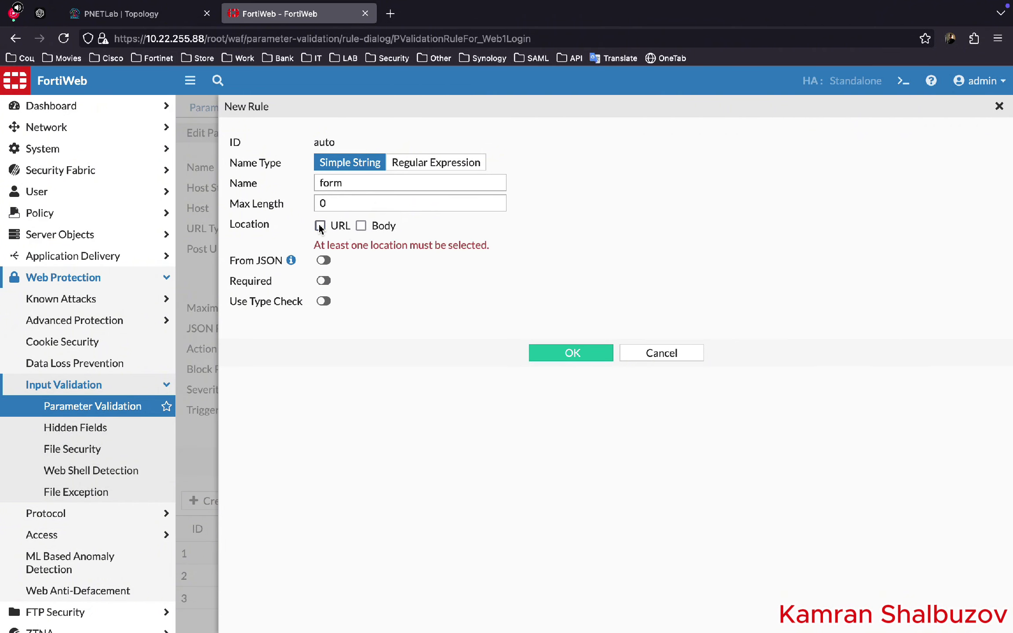
pyautogui.click(366, 225)
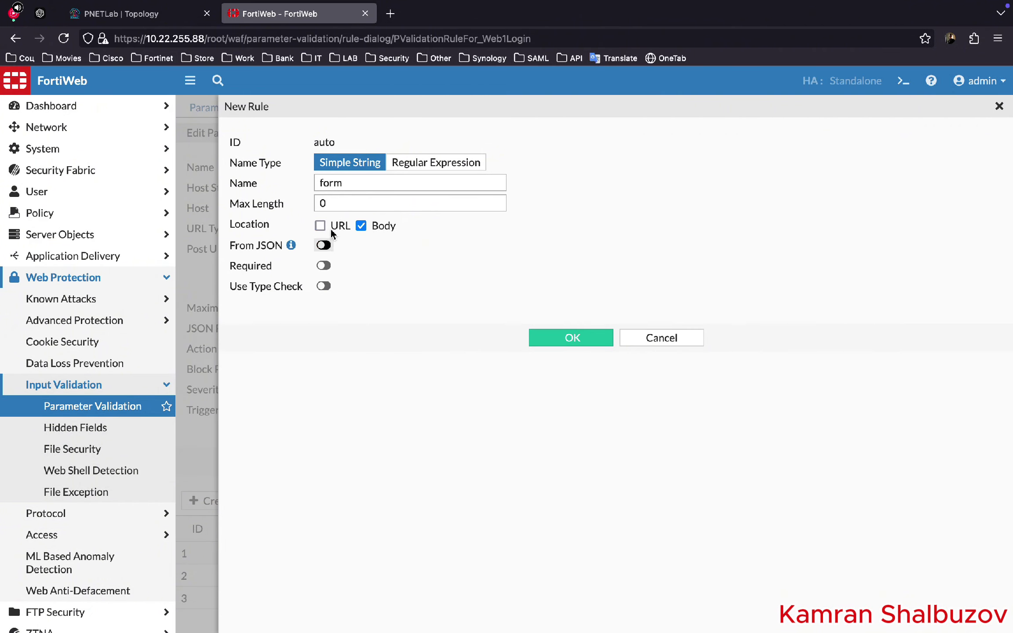
# Set the form parameter's max length to 6, checking its value's length in Burp Suite's request.
pyautogui.click(339, 201)
pyautogui.click(144, 14)
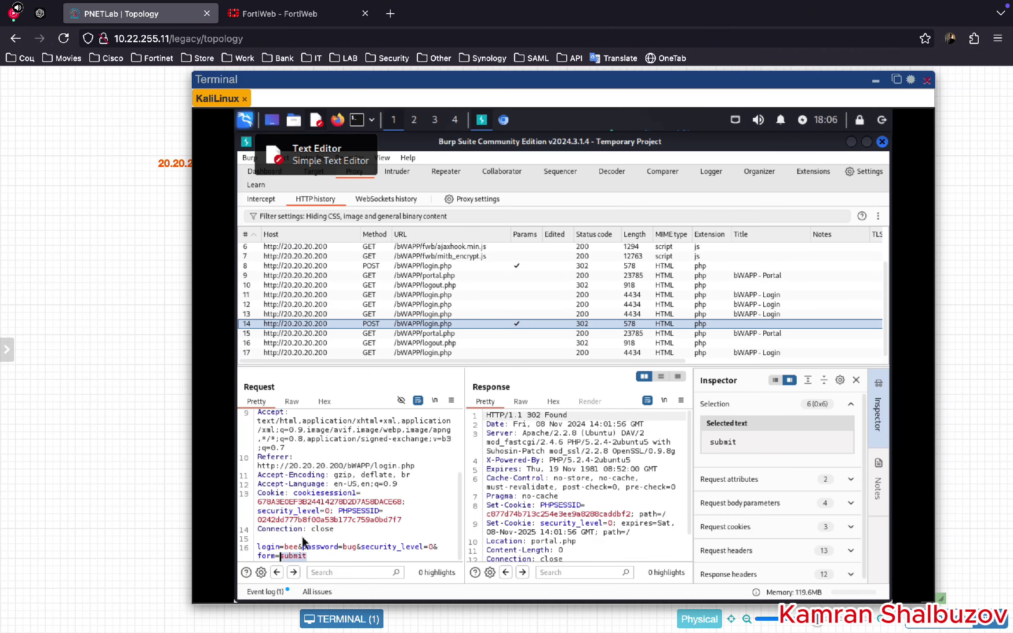
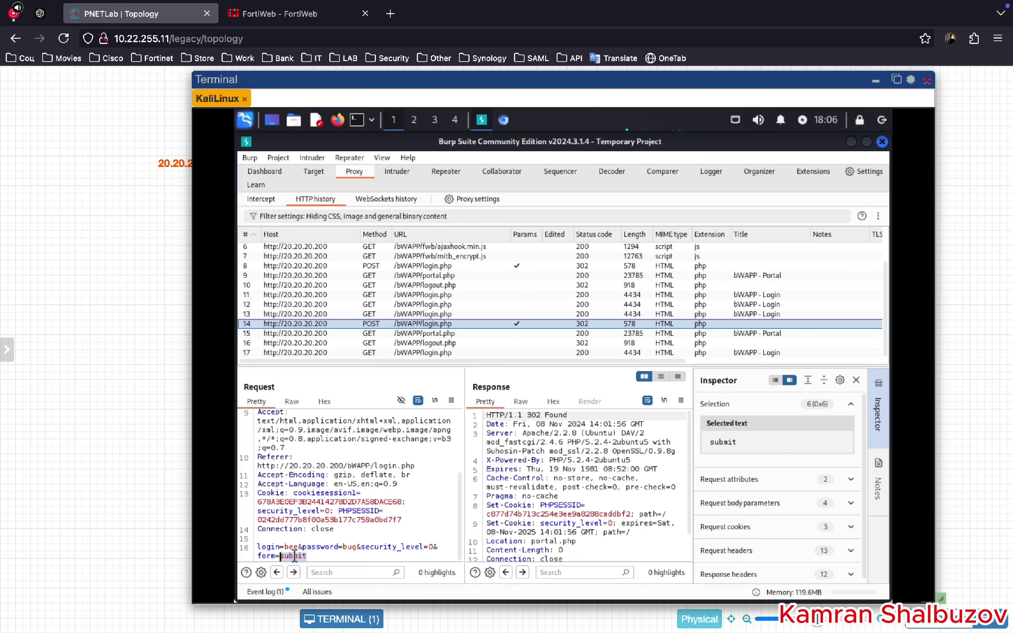
pyautogui.click(261, 14)
pyautogui.press('BackSpace')
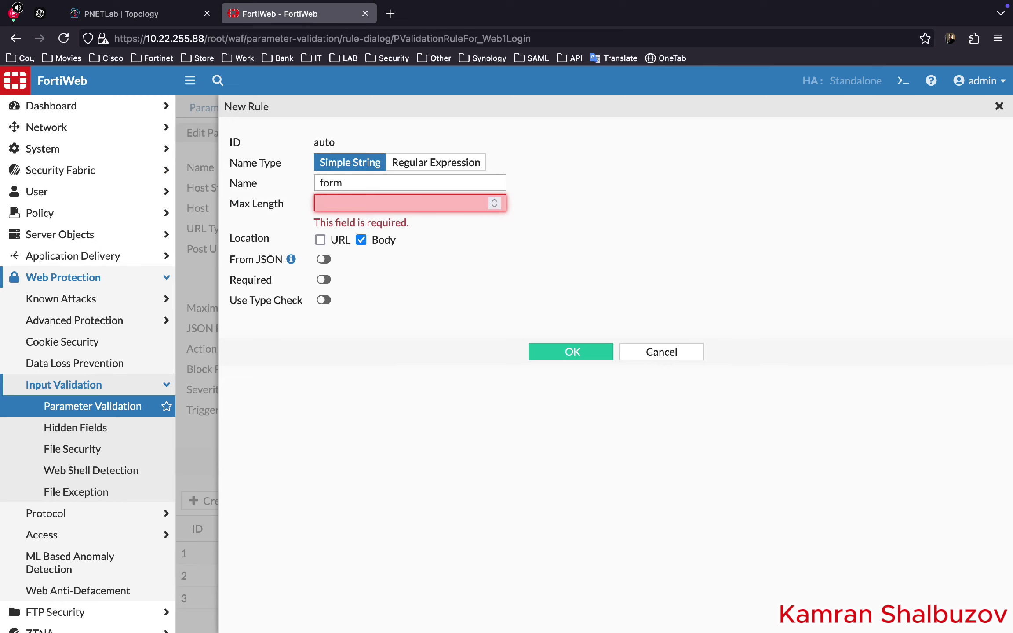
pyautogui.write('6')
# Enable the type check for form with submit as the regular expression, compare it with Burp Suite's request, and save the entry.
pyautogui.click(324, 286)
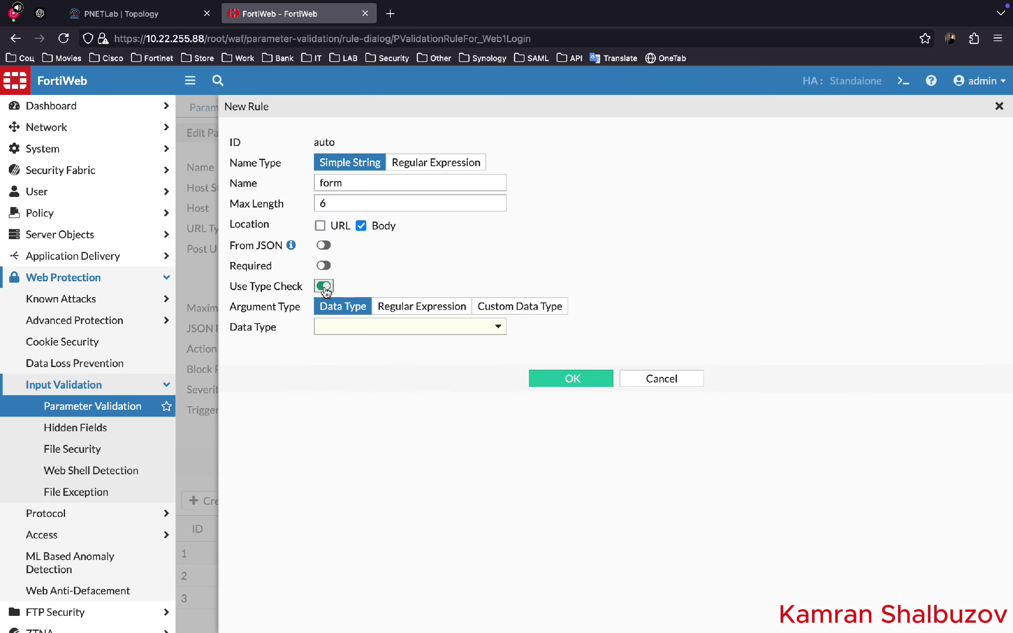
pyautogui.click(412, 310)
pyautogui.click(391, 326)
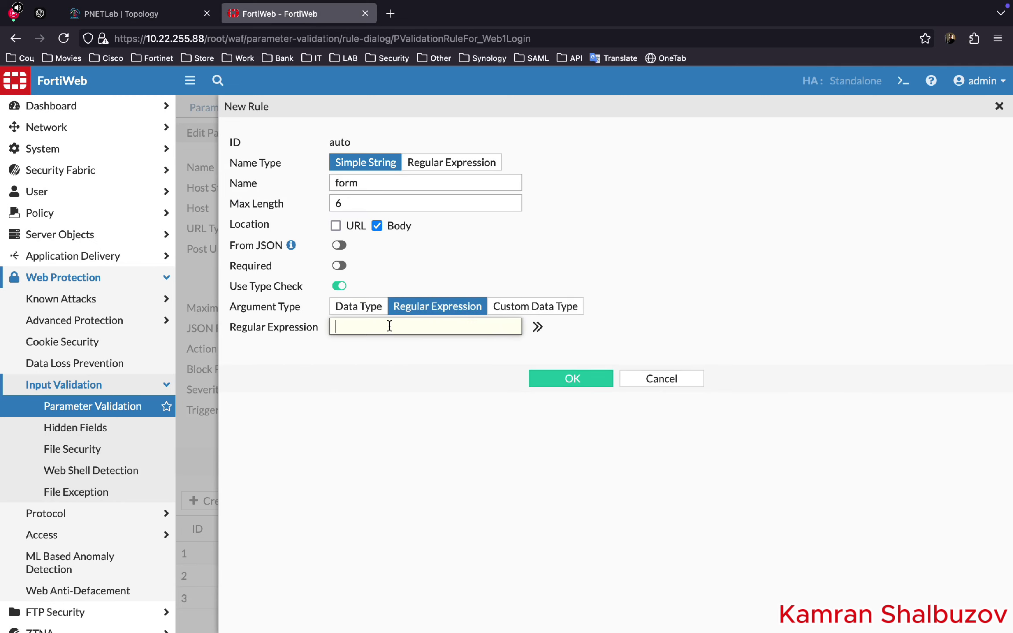
pyautogui.write('submit')
pyautogui.click(136, 22)
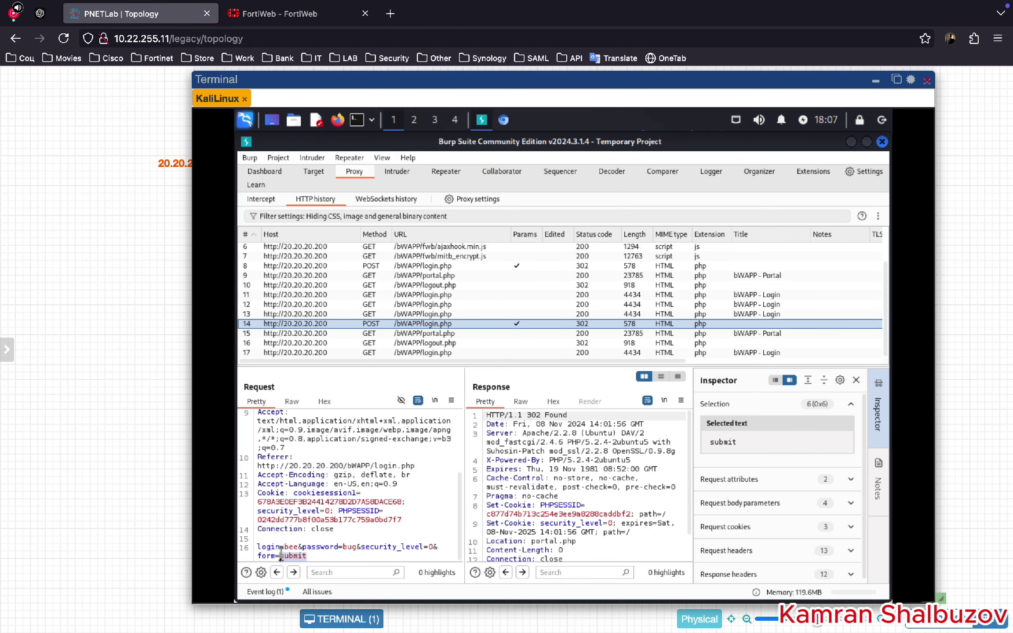
pyautogui.click(264, 15)
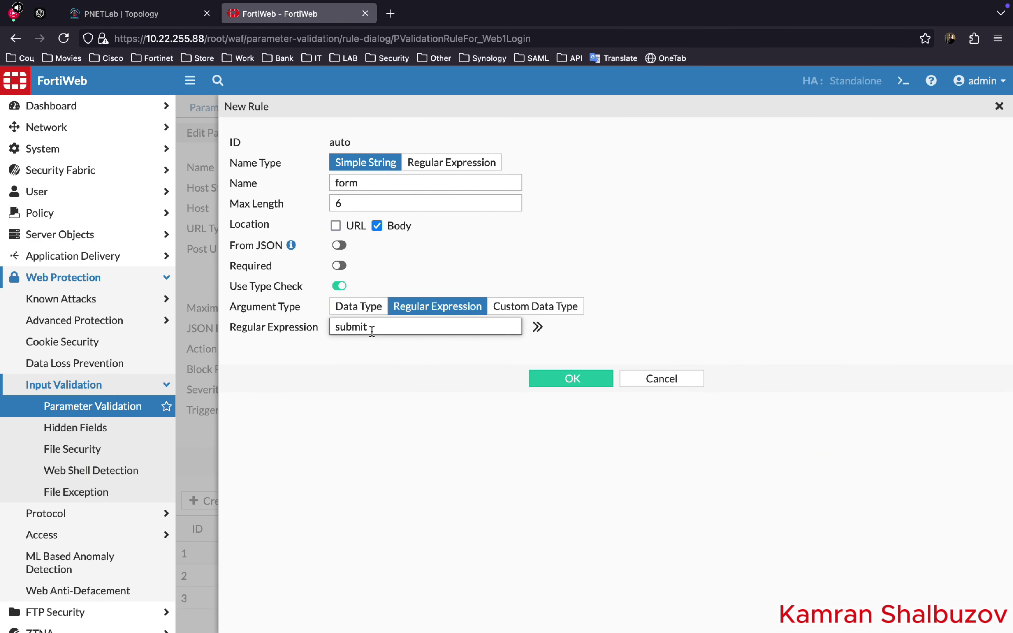
pyautogui.click(556, 379)
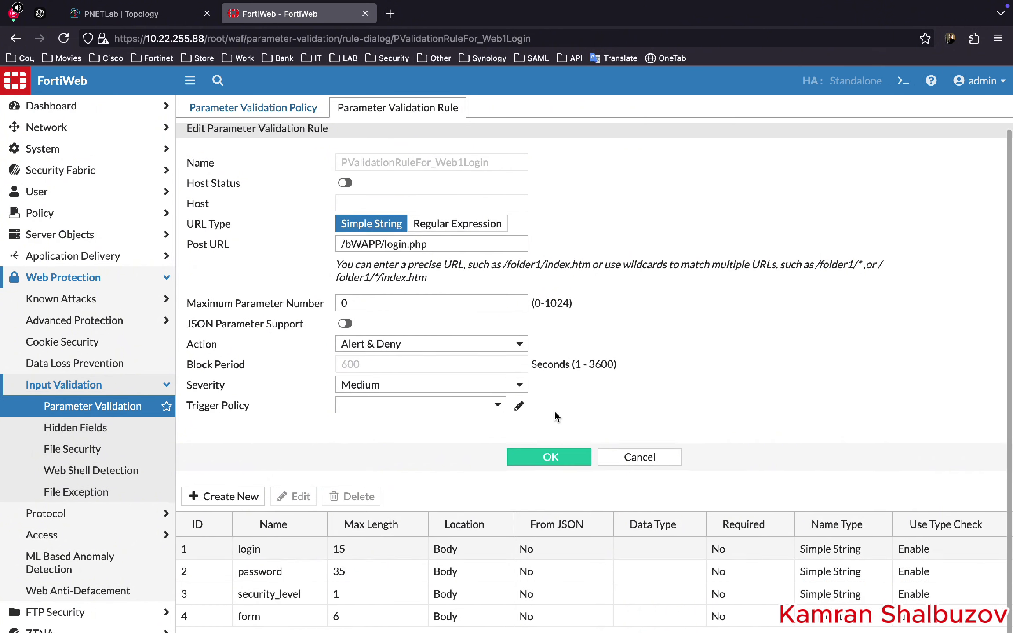
# Save the PValidationRuleFor_Web1Login parameter validation rule with its parameter entries.
pyautogui.scroll(-1, 554, 411)
pyautogui.click(553, 460)
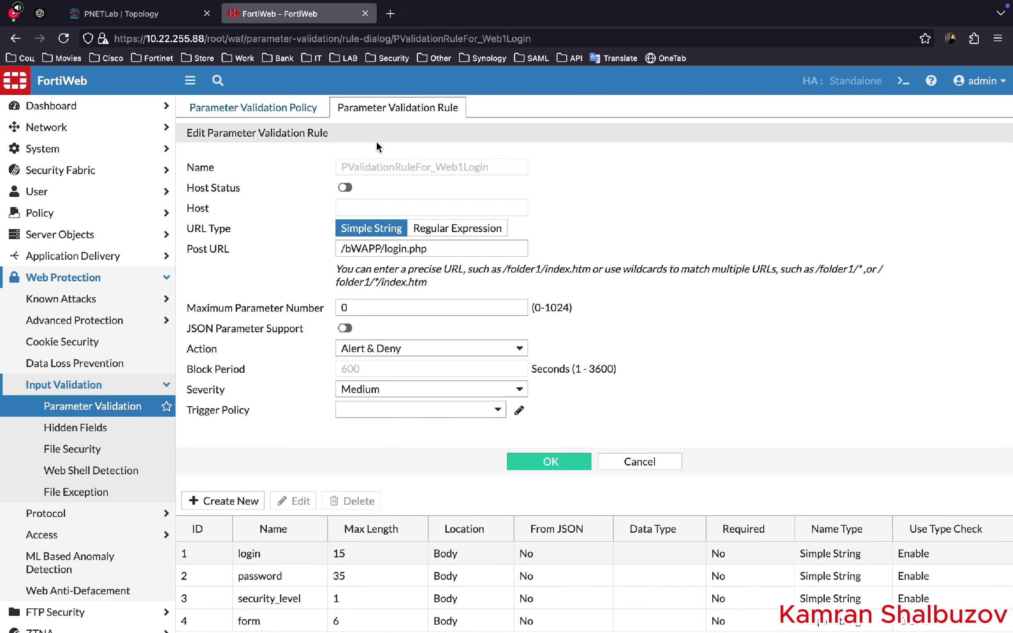
pyautogui.click(107, 18)
pyautogui.click(257, 15)
# Create a parameter validation policy named PValidationPolicyFor_WEB1.
pyautogui.click(285, 107)
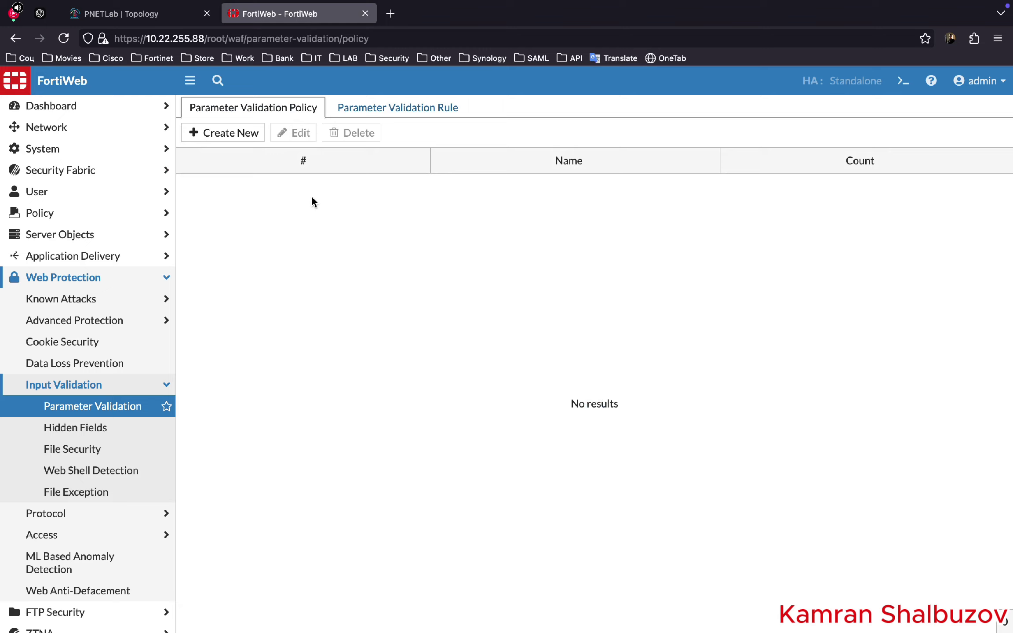
pyautogui.click(225, 132)
pyautogui.click(301, 165)
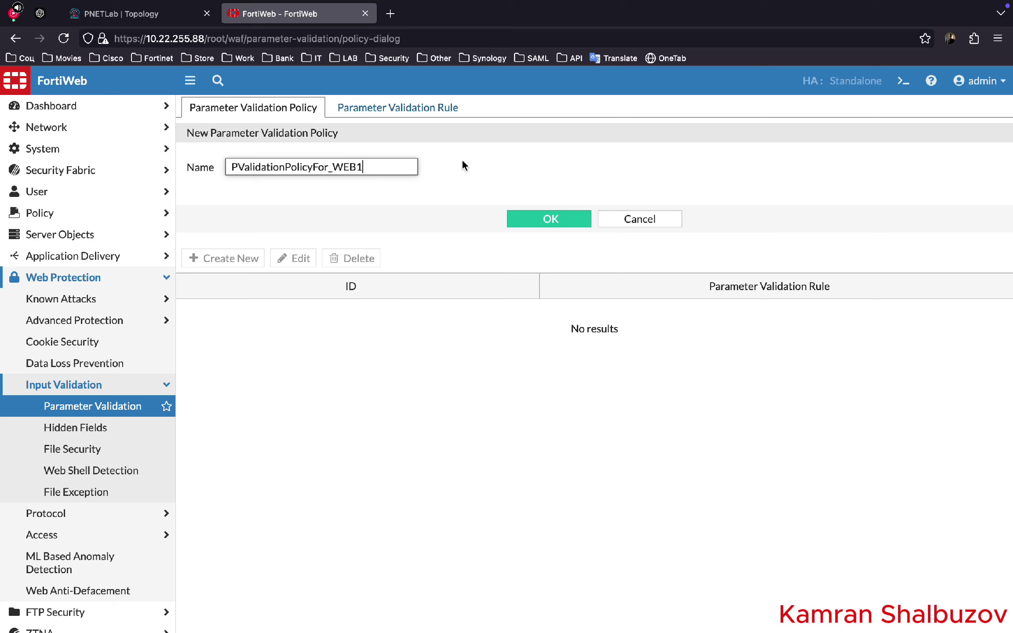
pyautogui.click(564, 227)
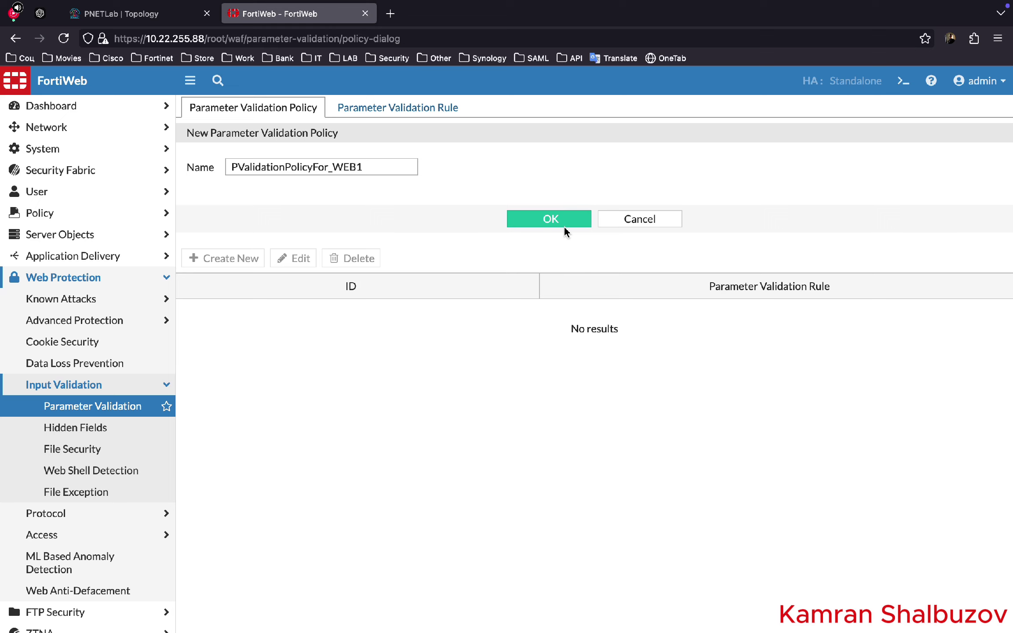
pyautogui.click(550, 220)
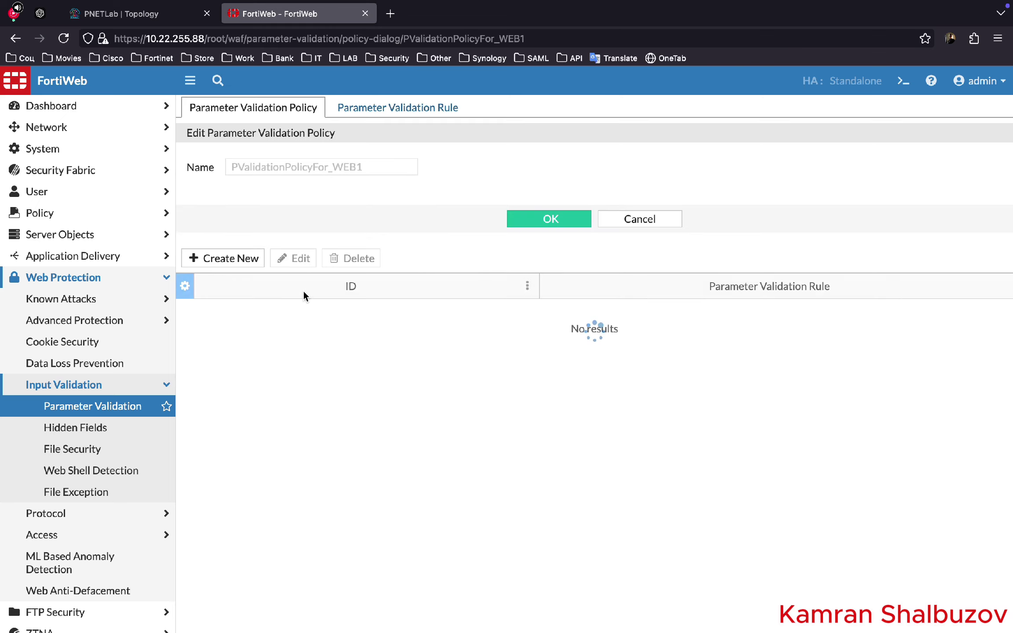
# Add the PValidationRuleFor_Web1Login rule to the new parameter validation policy and save the policy.
pyautogui.click(231, 259)
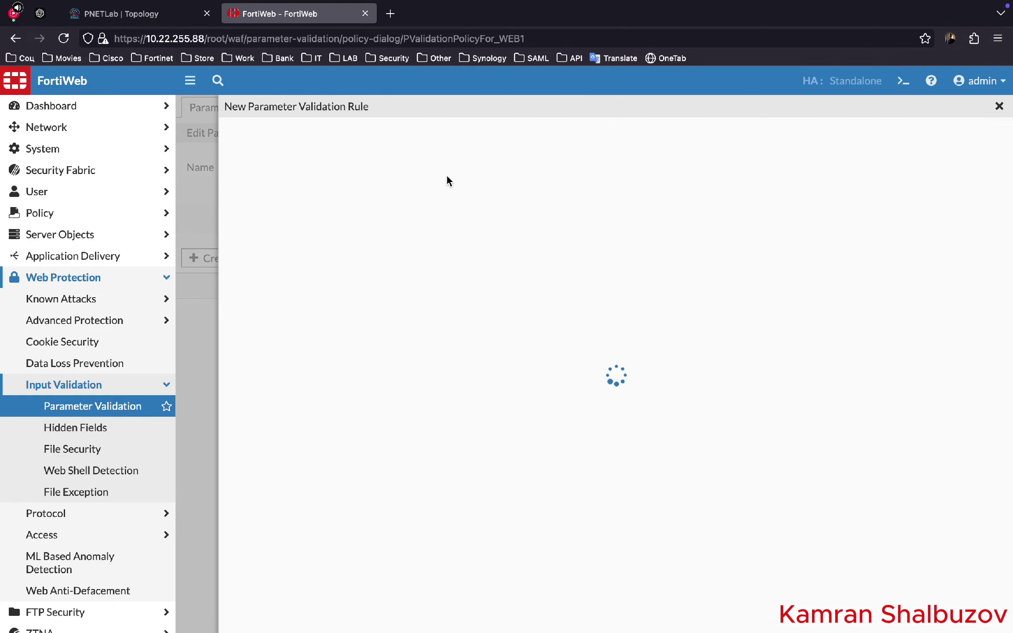
pyautogui.click(410, 164)
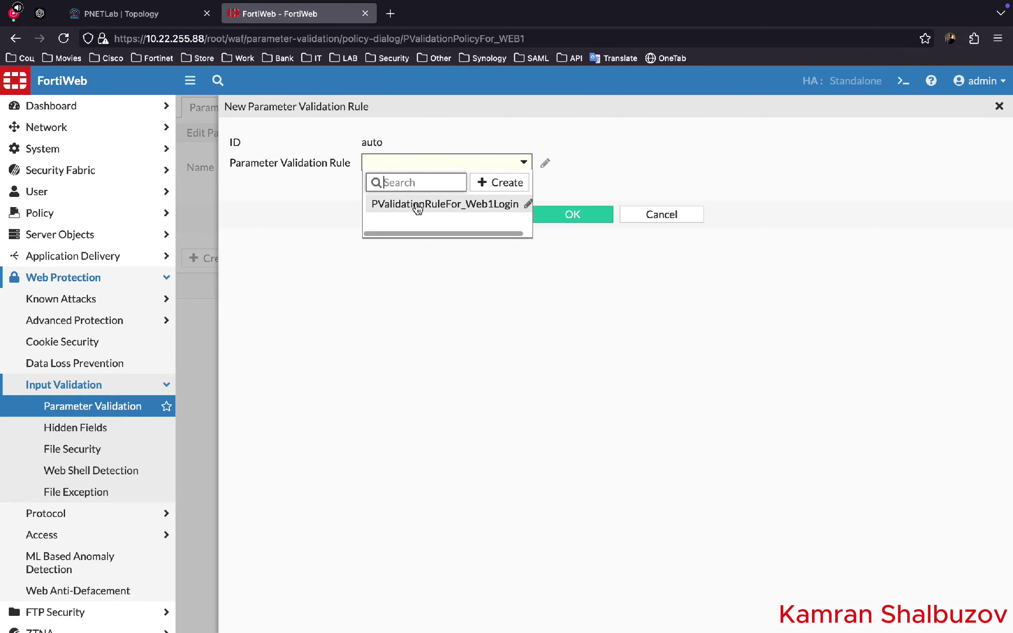
pyautogui.click(416, 200)
pyautogui.click(573, 215)
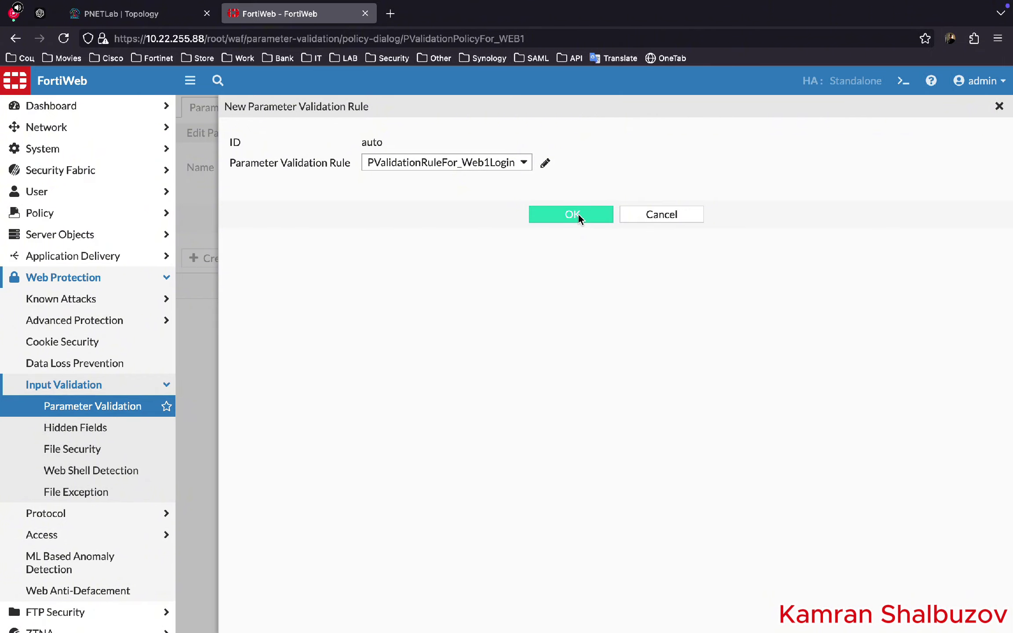
pyautogui.click(578, 214)
pyautogui.click(558, 222)
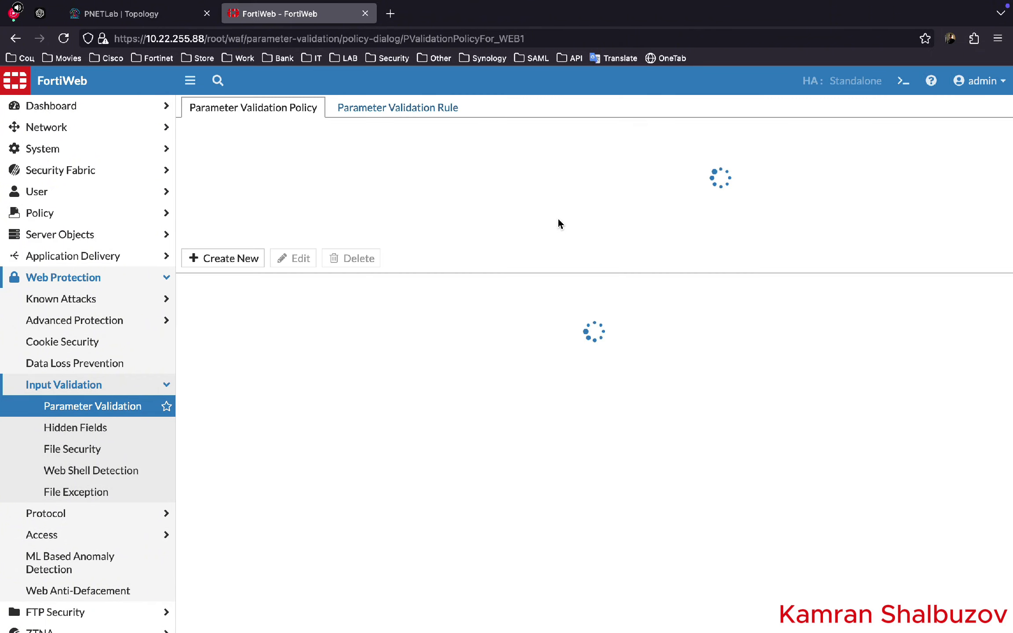
pyautogui.click(558, 222)
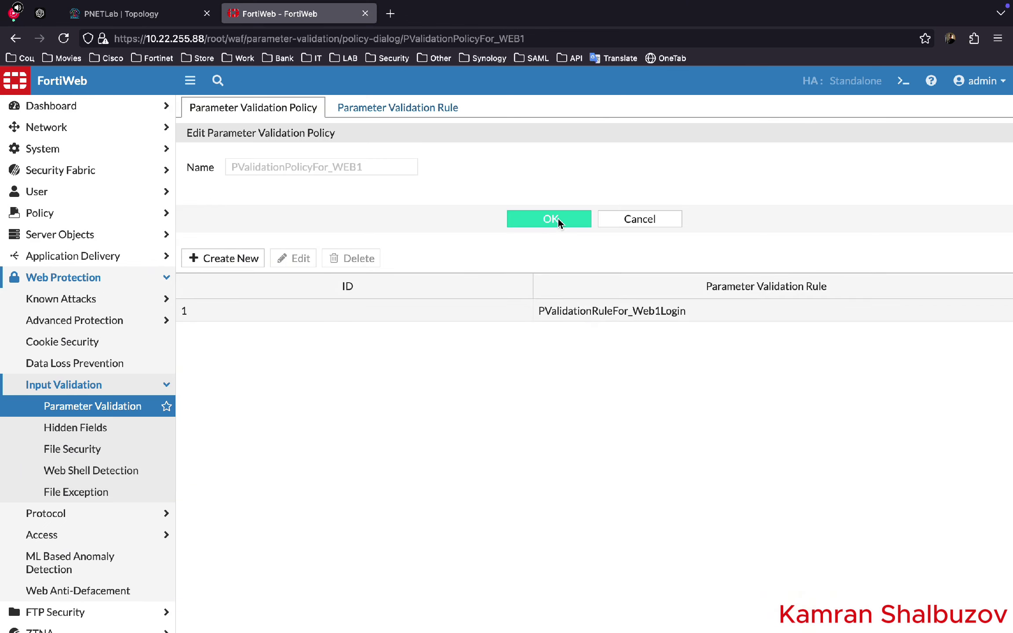
# Open the user-defined web protection profile WPP_For_Web1 for editing and go to its Input Validation settings.
pyautogui.click(81, 214)
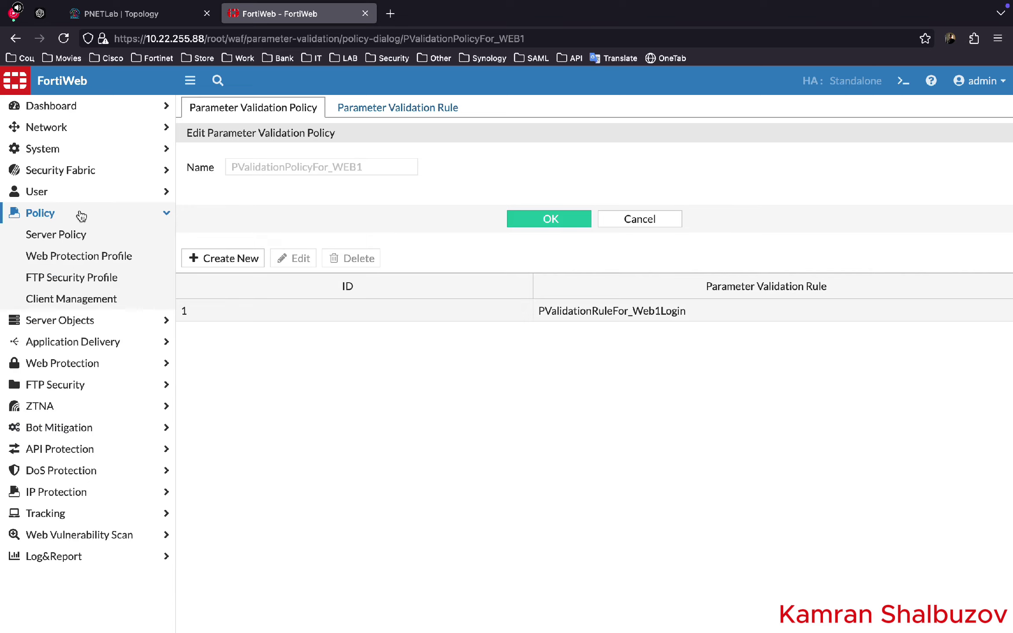
pyautogui.click(75, 258)
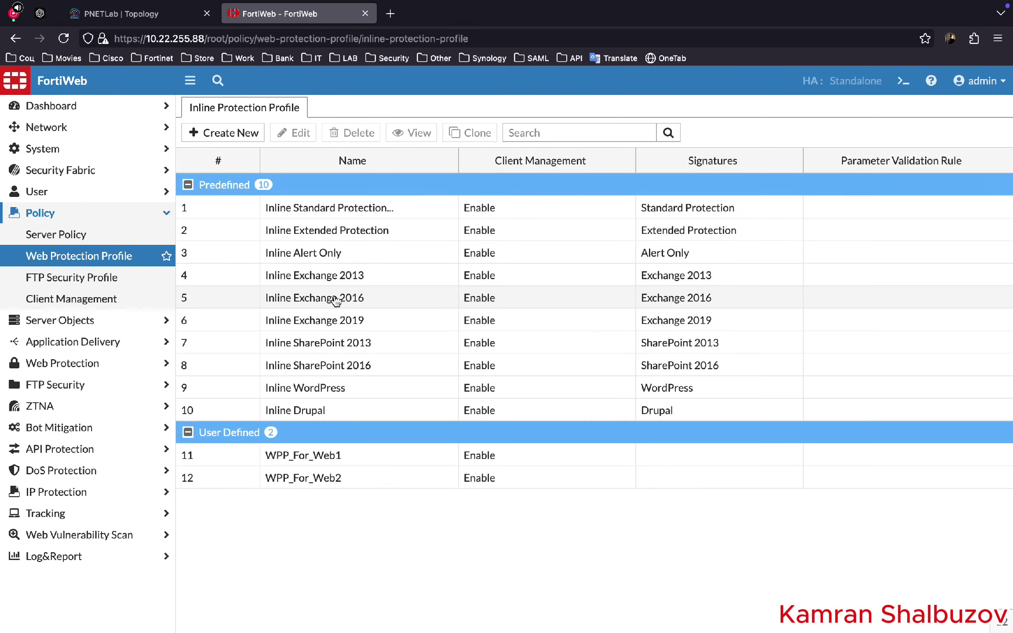
pyautogui.click(336, 458)
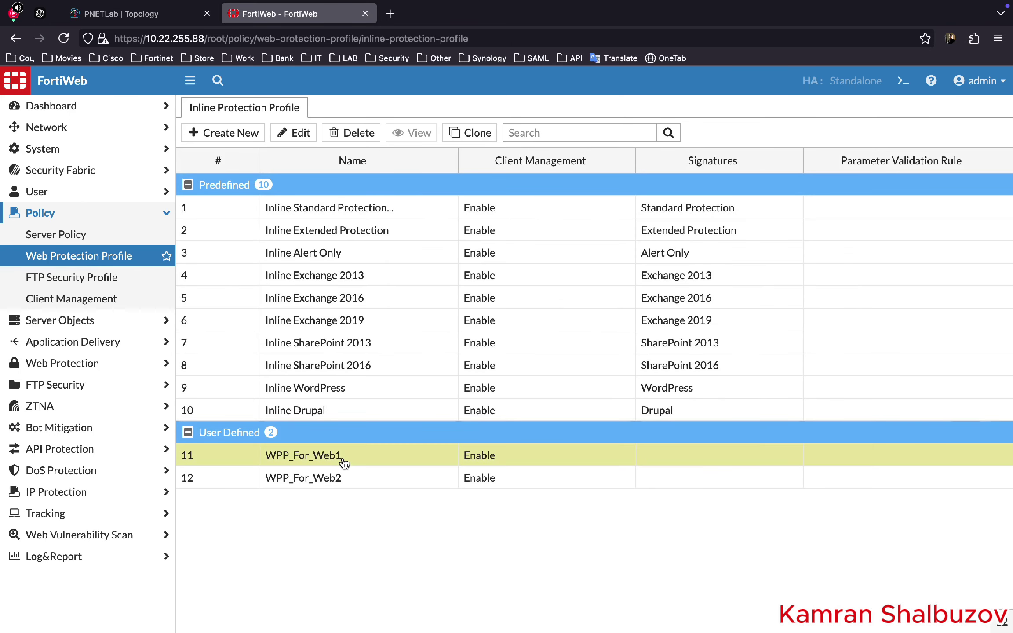
pyautogui.click(298, 133)
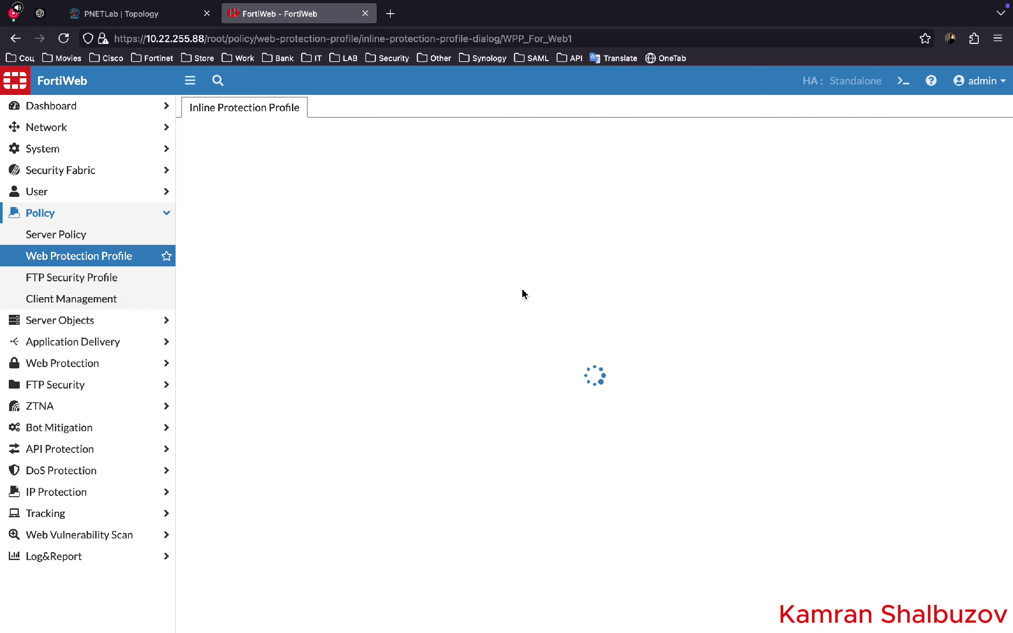
pyautogui.scroll(-3, 616, 414)
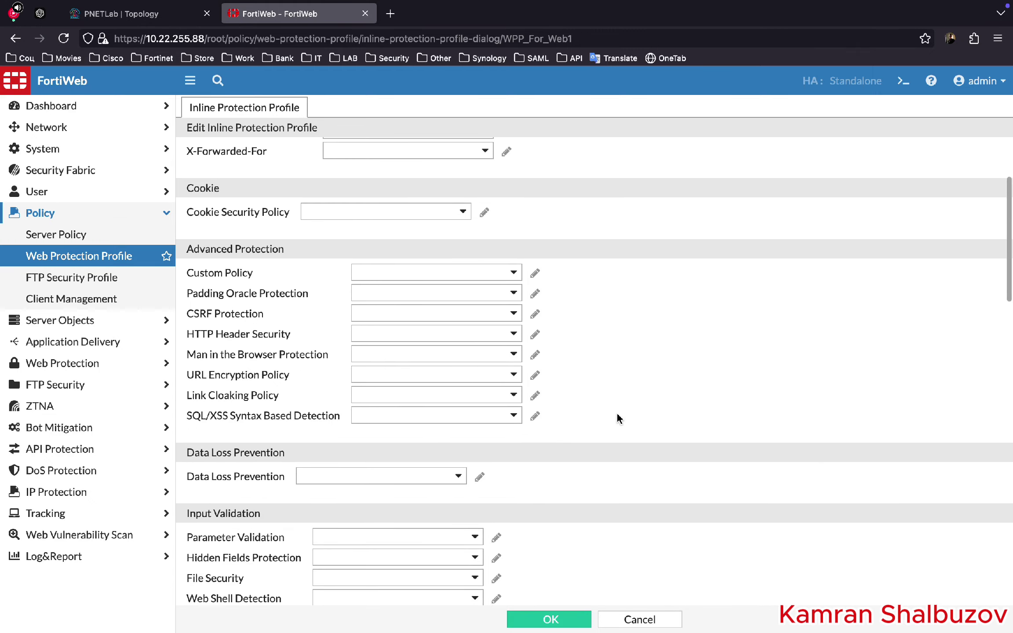
# Set Parameter Validation to PValidationPolicyFor_WEB1 in the WPP_For_Web1 profile's Input Validation settings and save the profile.
pyautogui.scroll(-4, 617, 418)
pyautogui.click(360, 362)
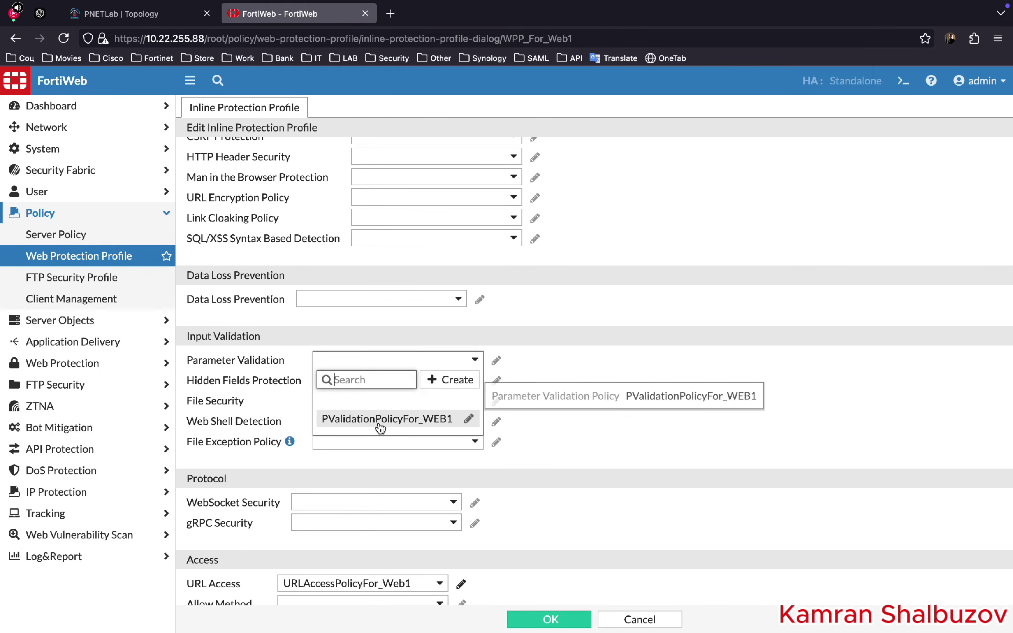
pyautogui.click(351, 421)
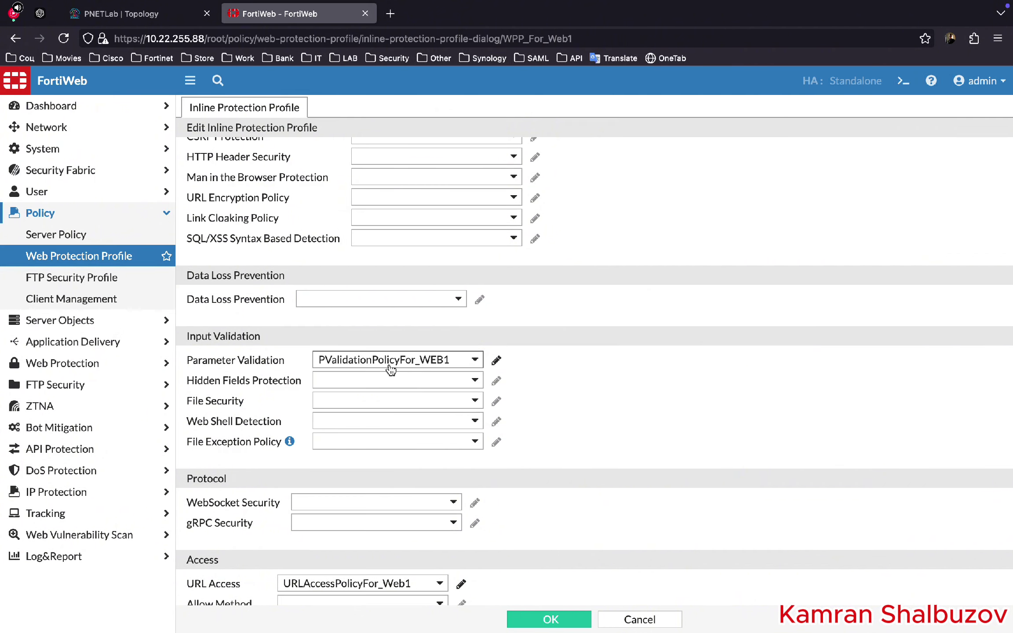
pyautogui.click(553, 618)
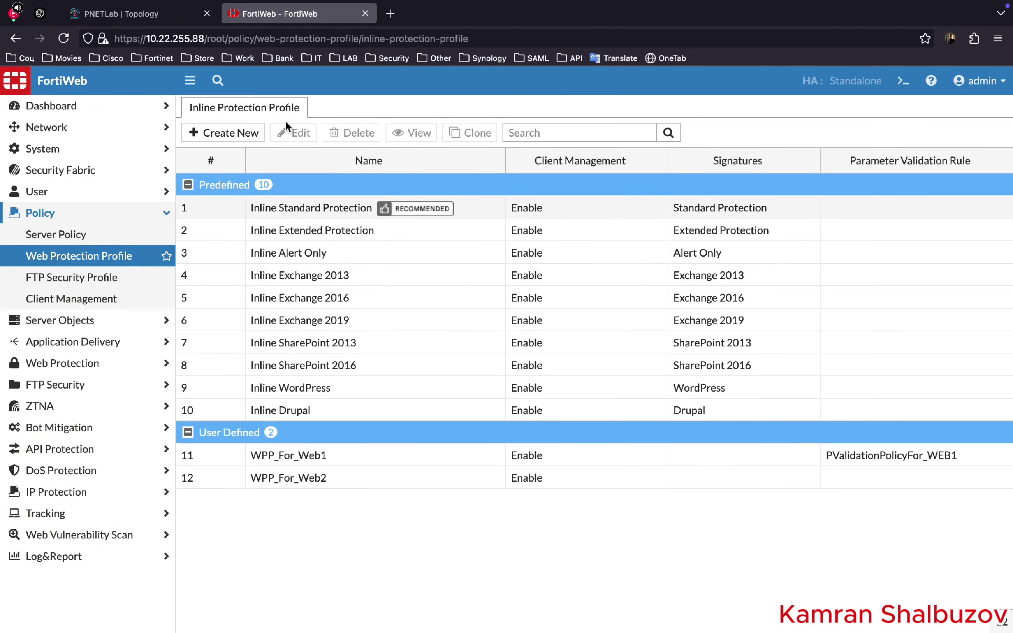
# Switch to the Kali browser in PNETLab, reload the bWAPP login page, sign in with the valid demo username and account password, and log out again.
pyautogui.click(132, 17)
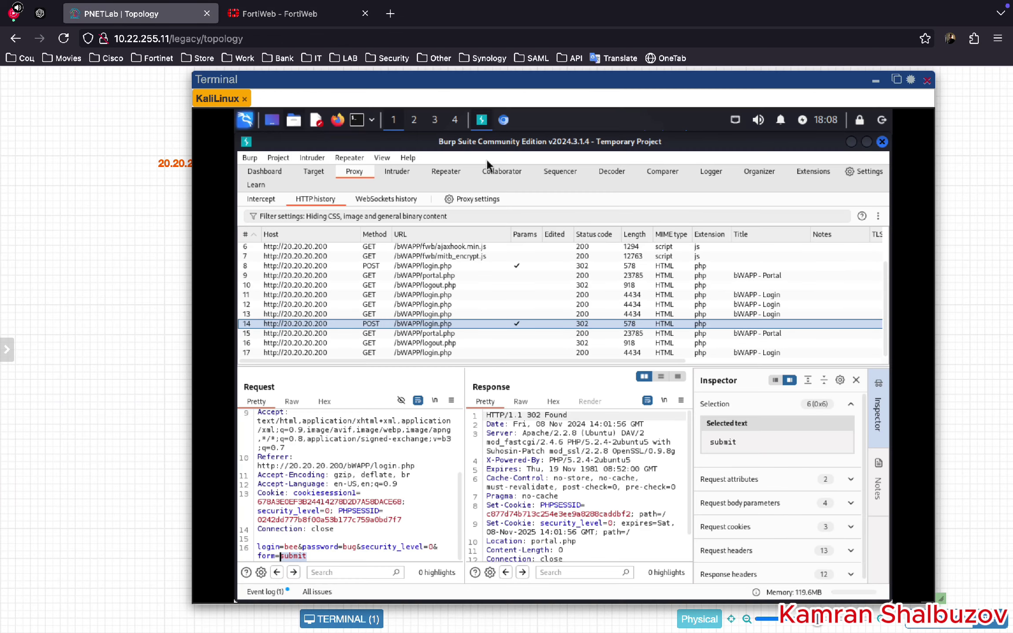
pyautogui.click(507, 122)
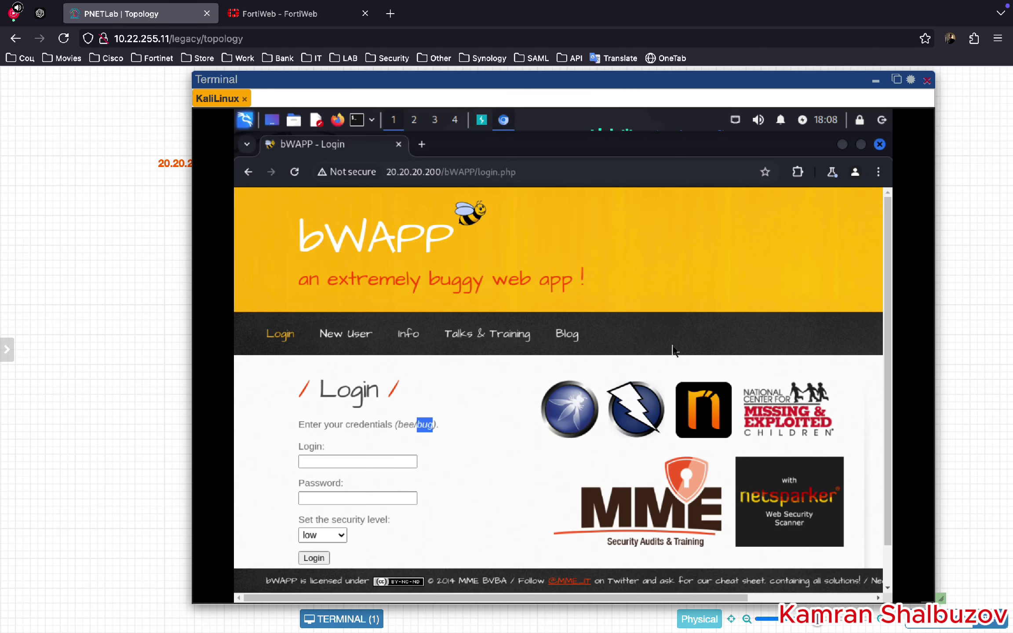
pyautogui.click(294, 171)
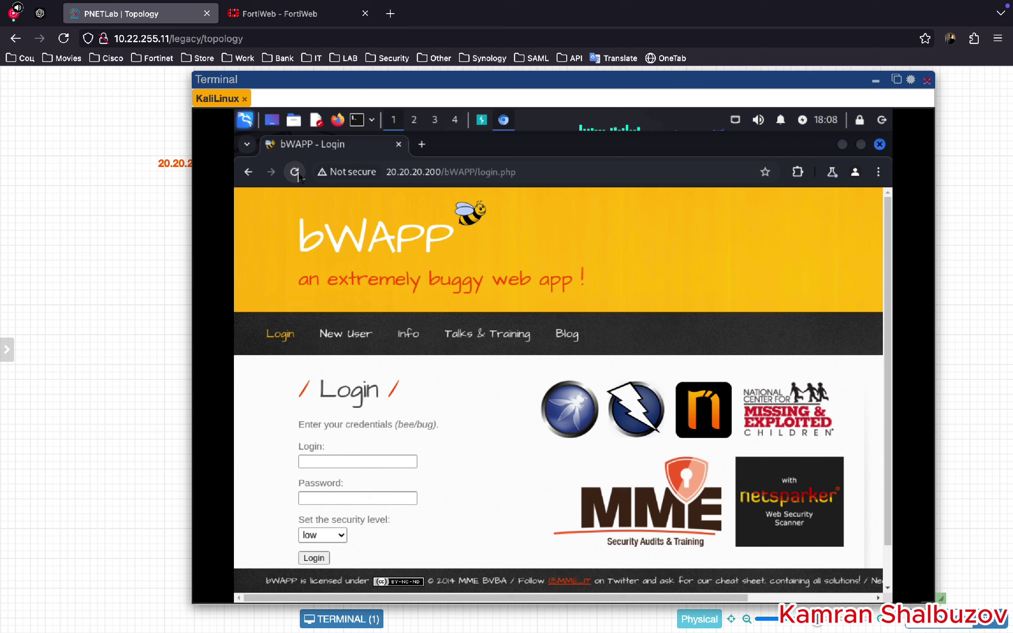
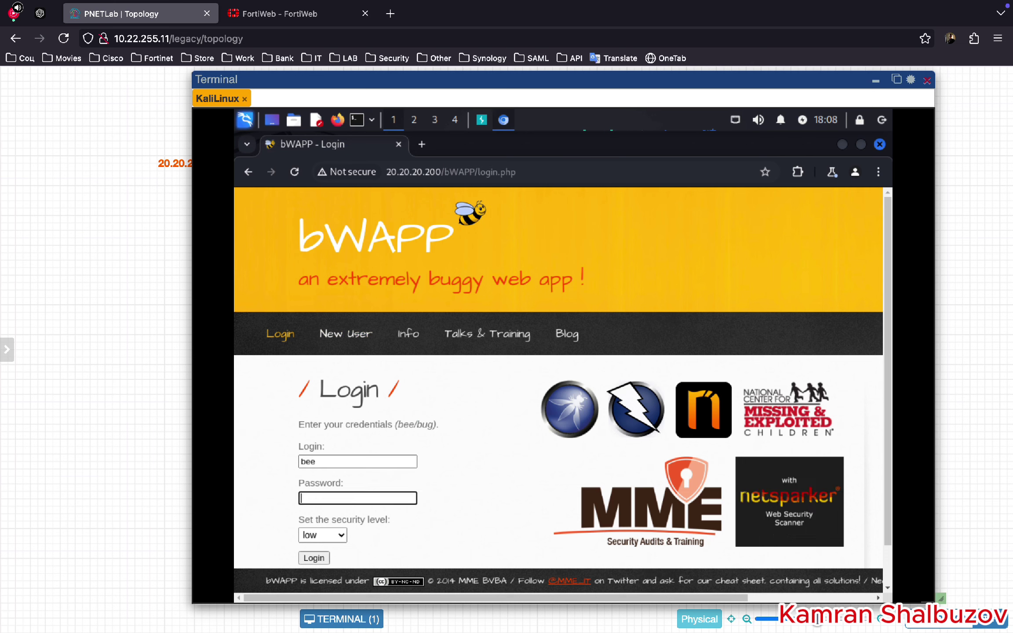
pyautogui.write('bug')
pyautogui.click(314, 558)
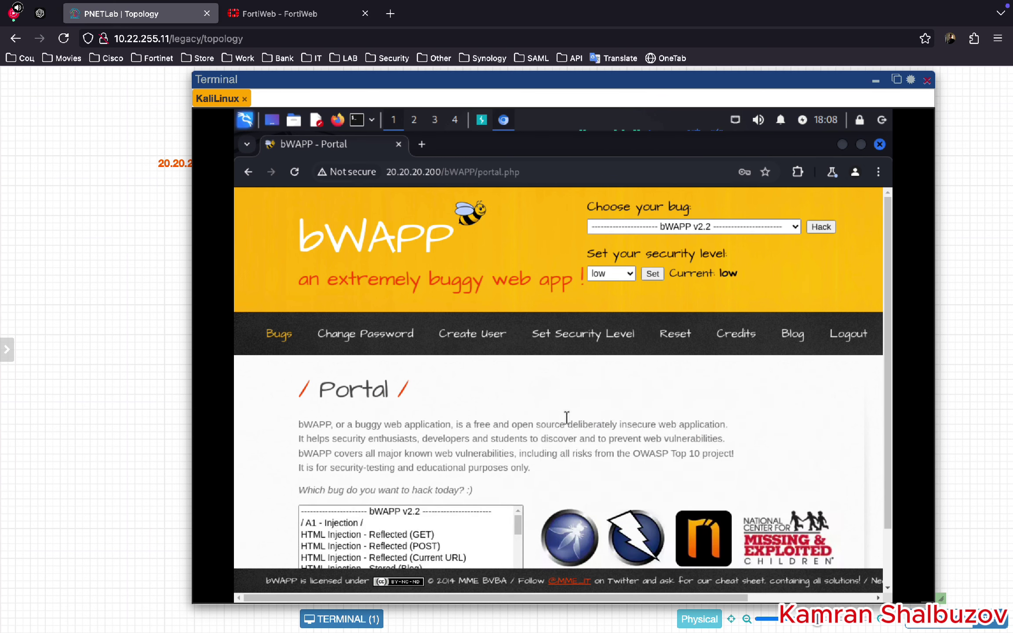
pyautogui.click(830, 345)
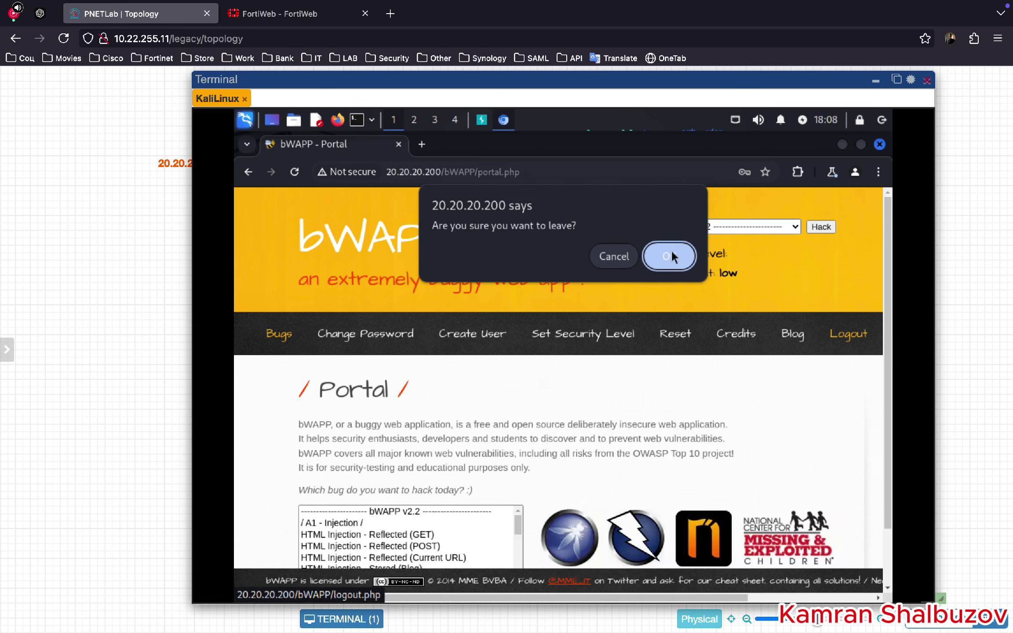
pyautogui.click(671, 250)
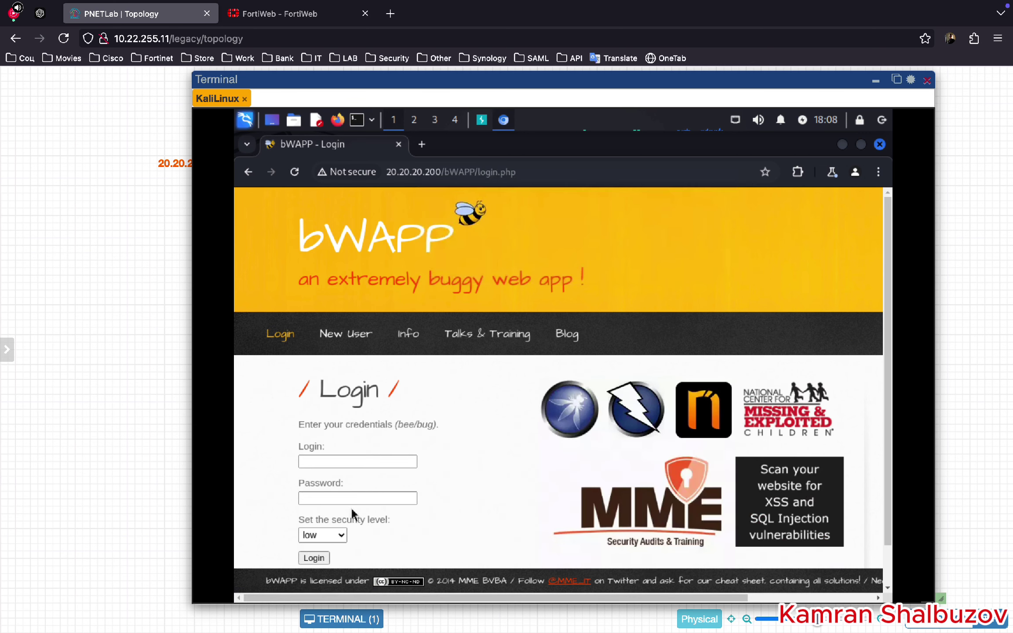
# Inspect the bWAPP login form's password input, change its type attribute to text, and close the developer tools.
pyautogui.click(336, 499)
pyautogui.rightClick(338, 499)
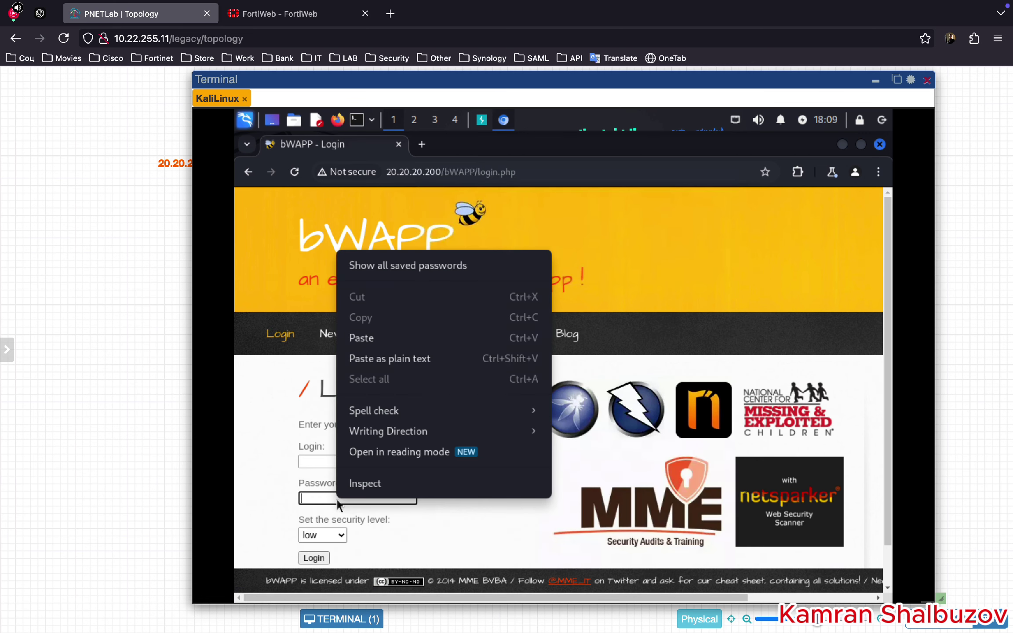
pyautogui.click(370, 484)
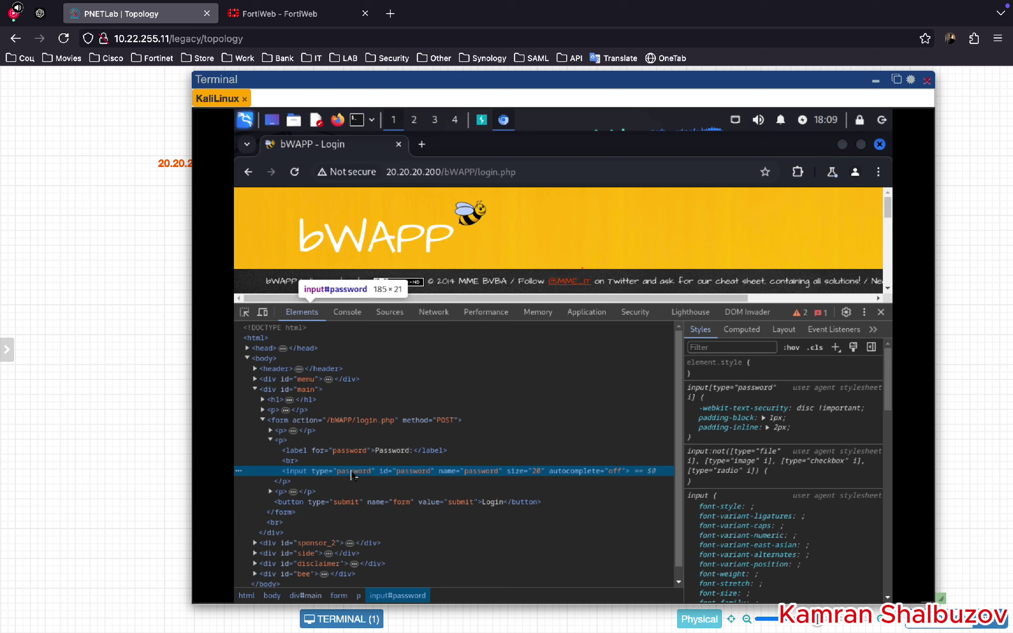
pyautogui.doubleClick(352, 472)
pyautogui.write('text')
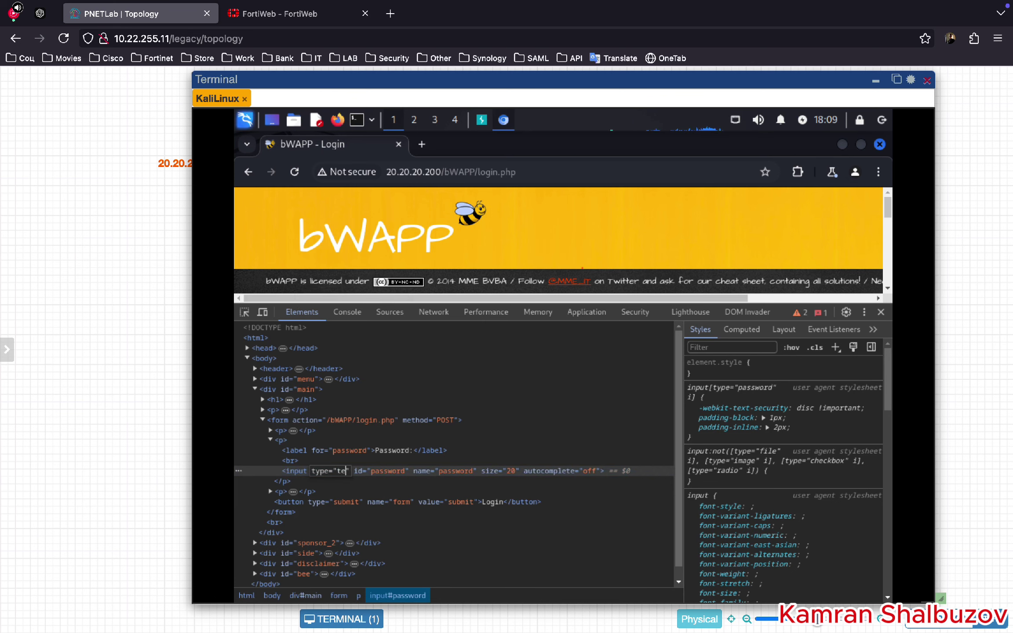
pyautogui.press('Return')
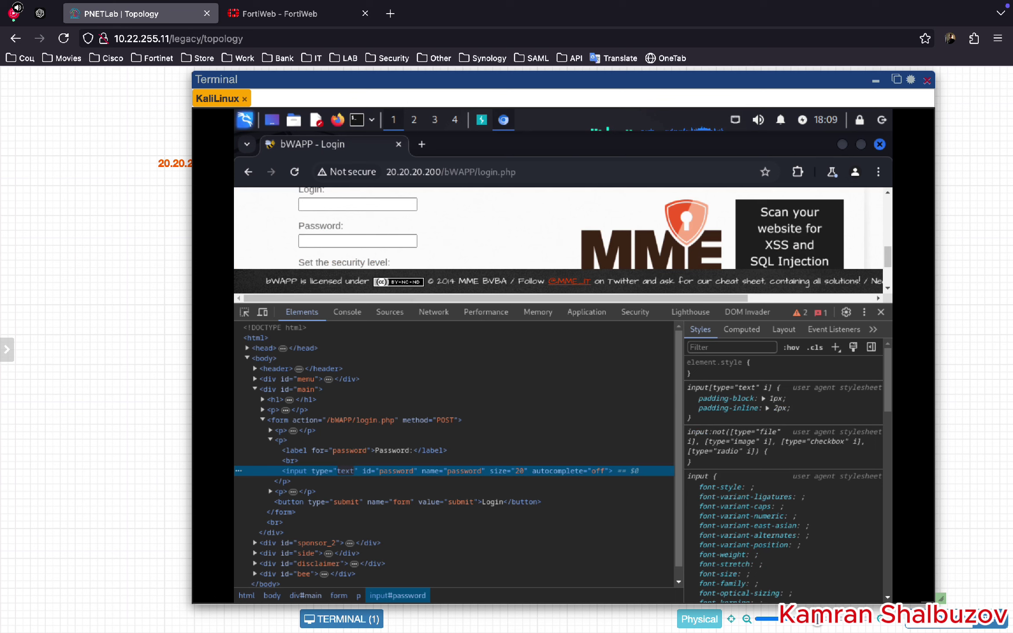
pyautogui.click(881, 312)
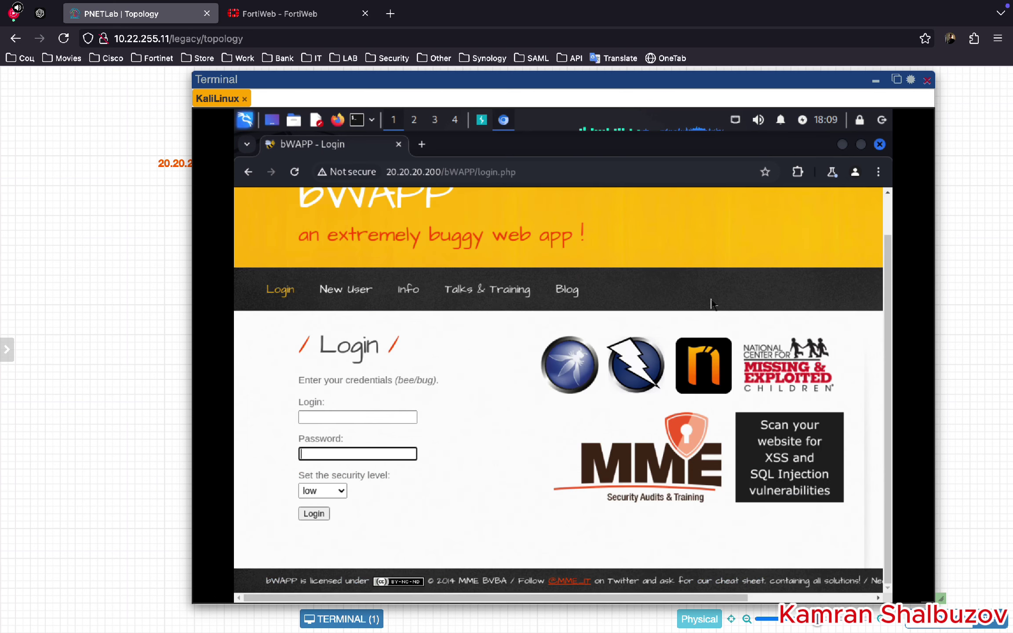
# Try to log in to bWAPP with the demo username and a numeric test password that does not match the rule.
pyautogui.click(338, 419)
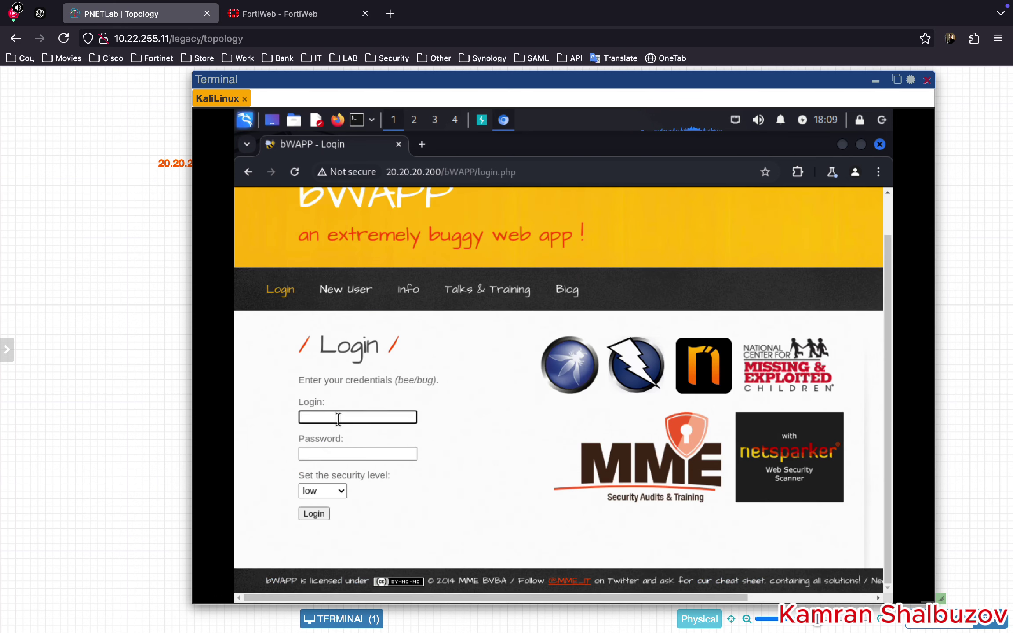
pyautogui.press('Tab')
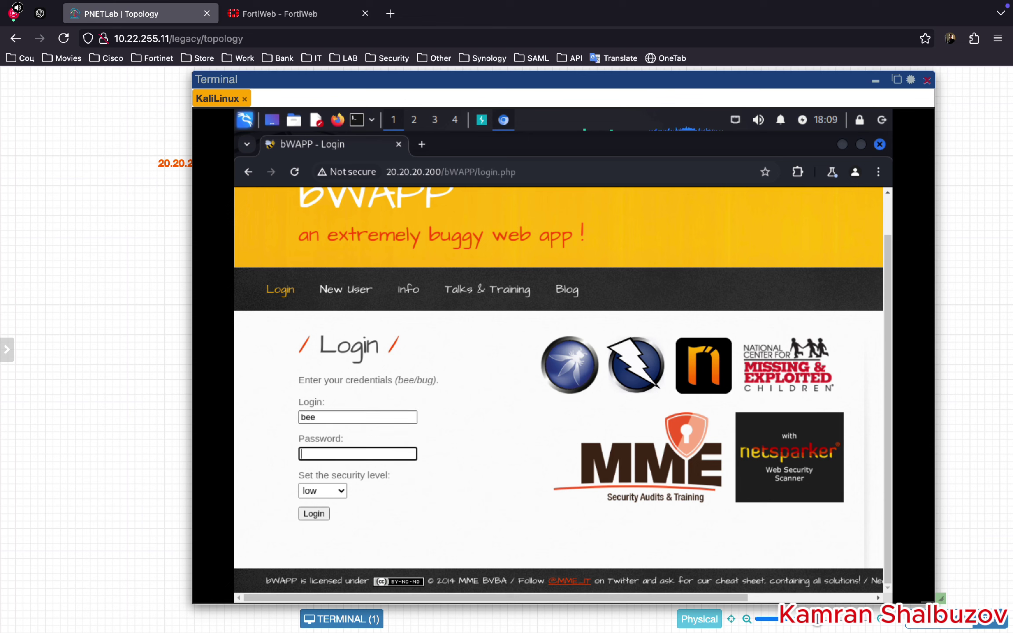
pyautogui.write('5555')
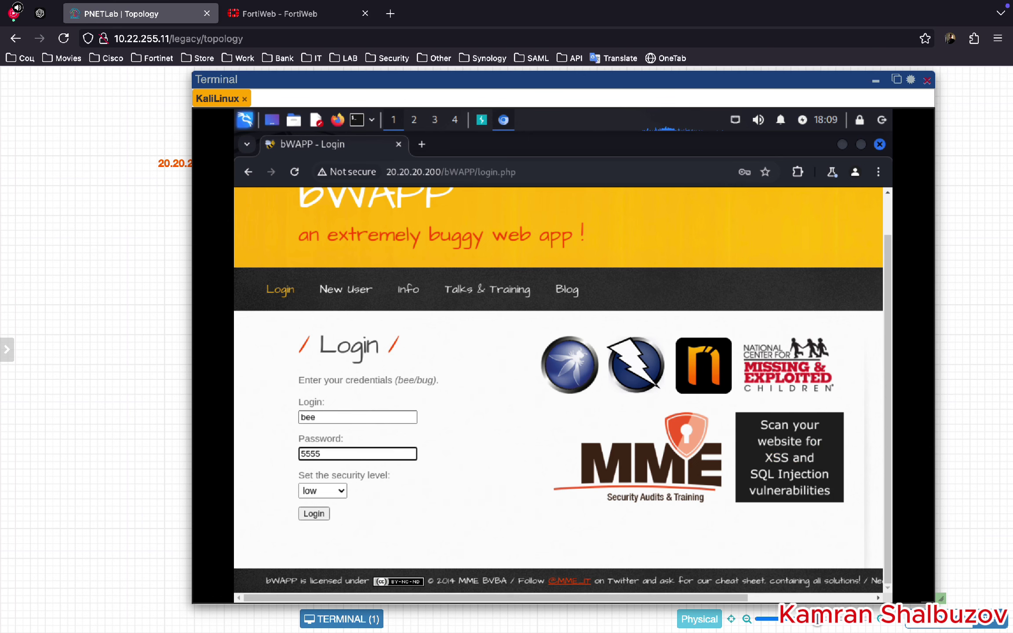
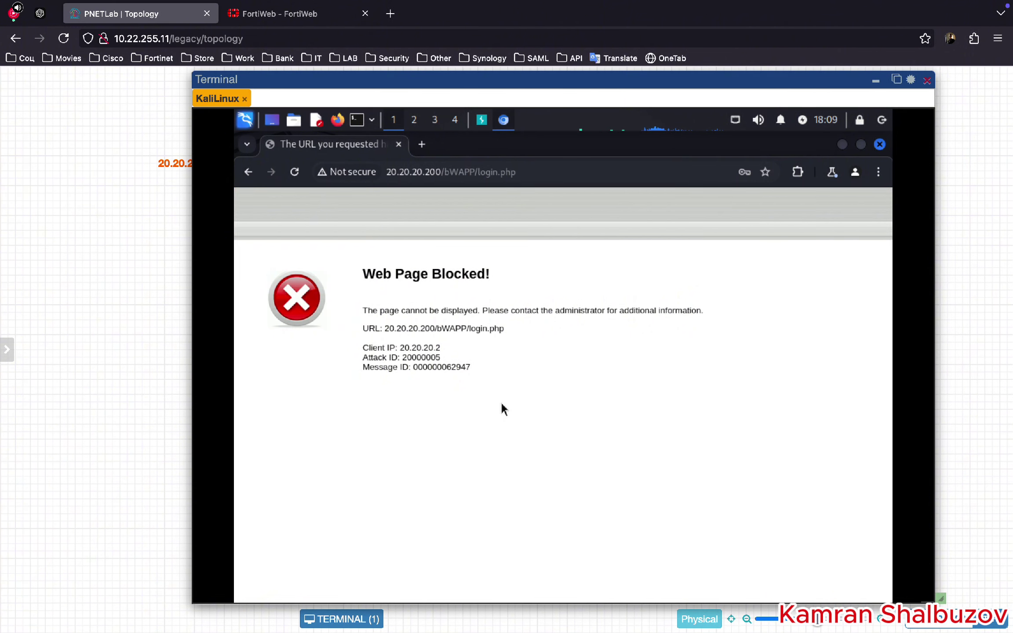
# Switch to FortiWeb and open the PValidationRuleFor_Web1Login parameter validation rule from the Web Protection input validation settings.
pyautogui.click(278, 15)
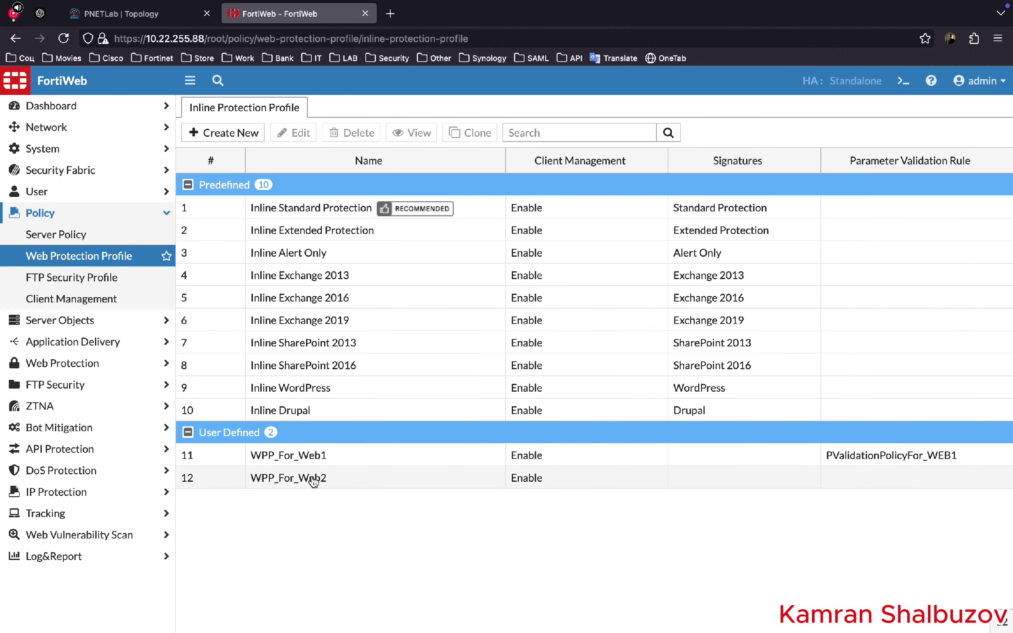
pyautogui.click(71, 365)
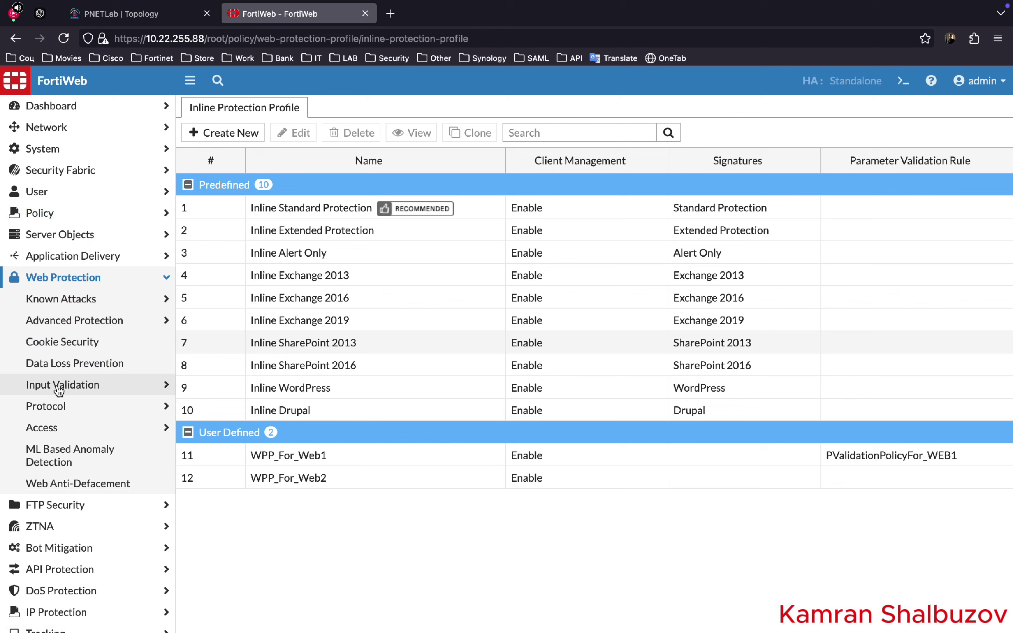
pyautogui.click(66, 386)
pyautogui.click(81, 413)
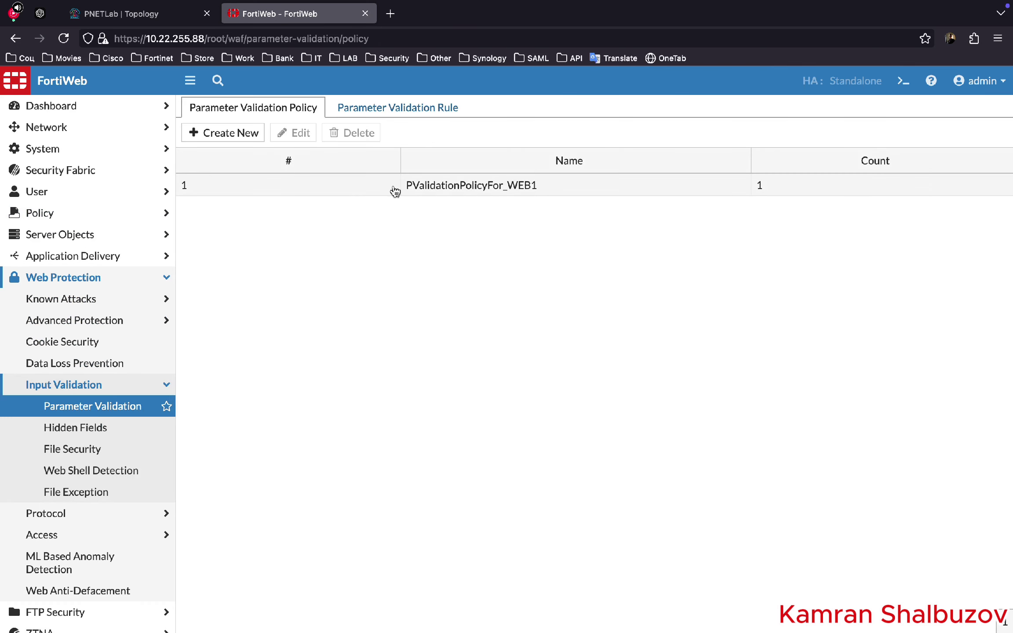
pyautogui.click(395, 191)
pyautogui.click(376, 107)
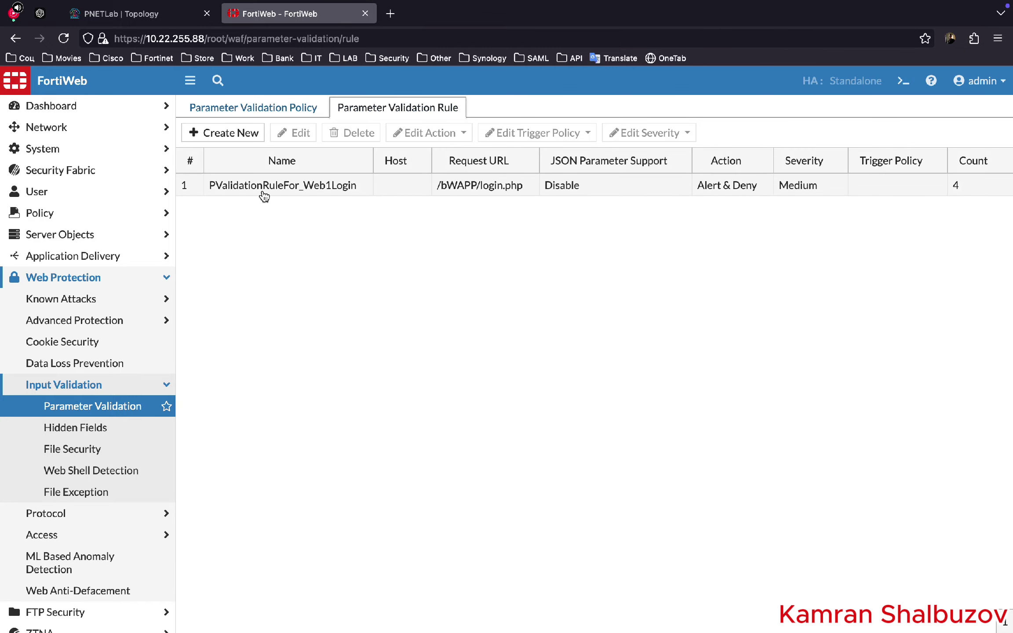
pyautogui.click(264, 186)
pyautogui.click(294, 132)
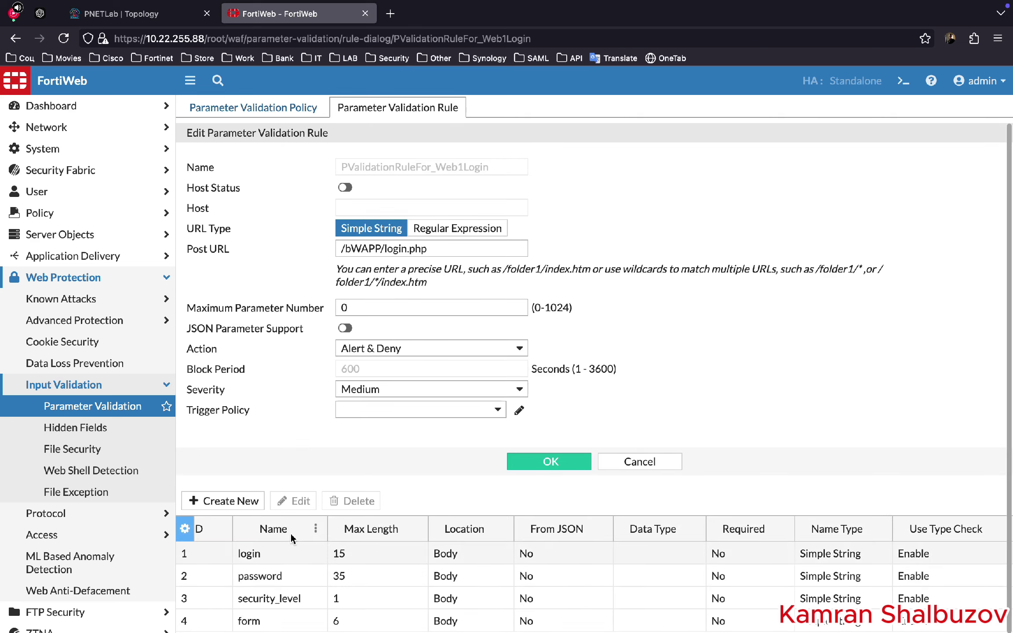
# Review the regular expression in the rule's password parameter entry, and close the entry and the rule without changes.
pyautogui.click(256, 578)
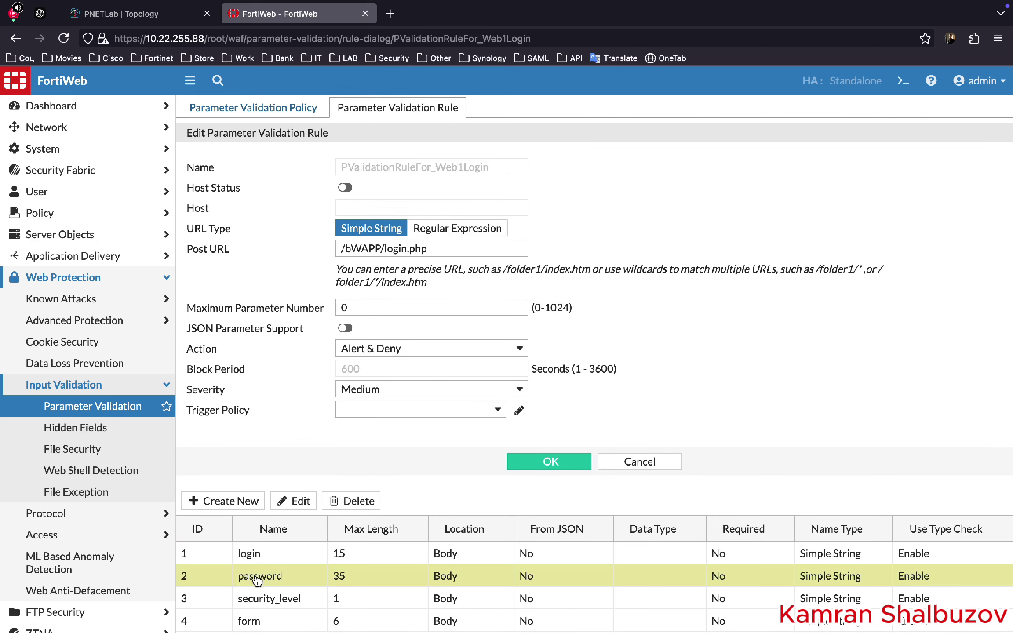
pyautogui.click(294, 502)
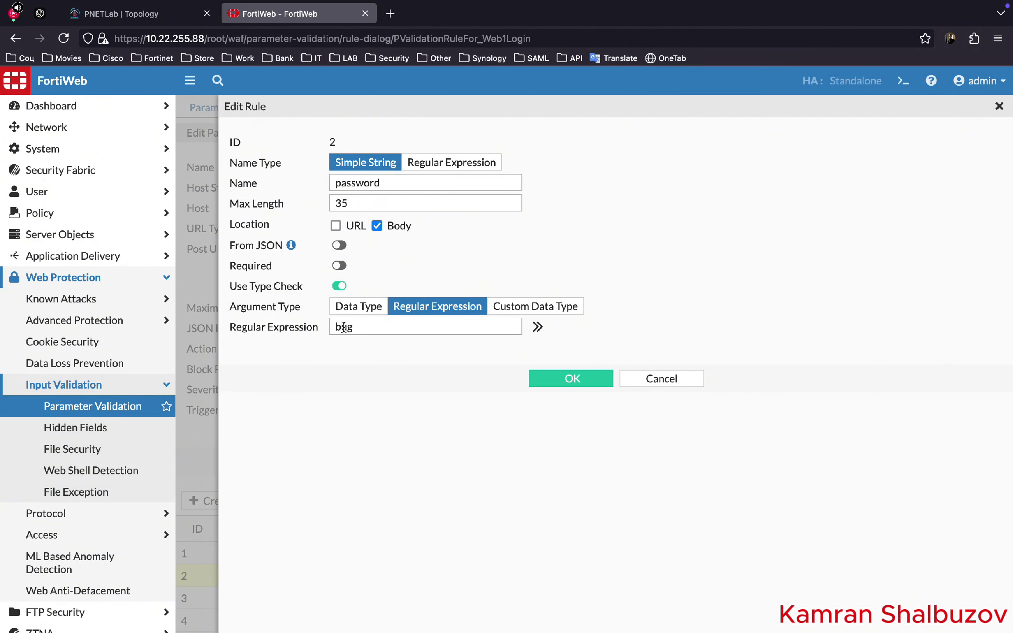
pyautogui.click(657, 379)
pyautogui.click(603, 455)
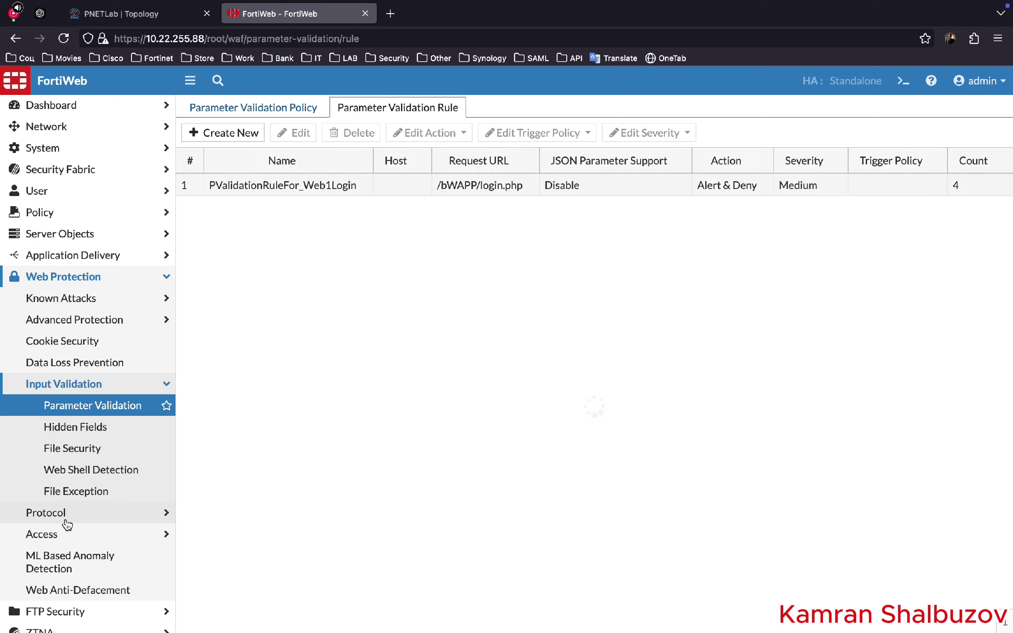
# Open the FortiWeb attack log and display the details of the newest Parameter Validation entry for /bWAPP/login.php.
pyautogui.scroll(-4, 54, 594)
pyautogui.click(62, 621)
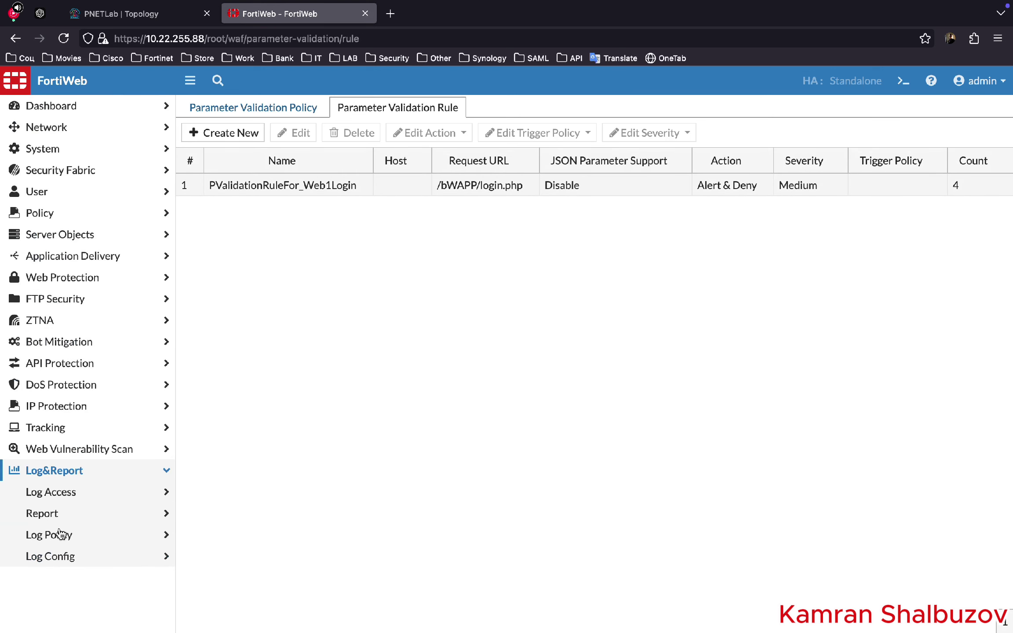
pyautogui.click(61, 496)
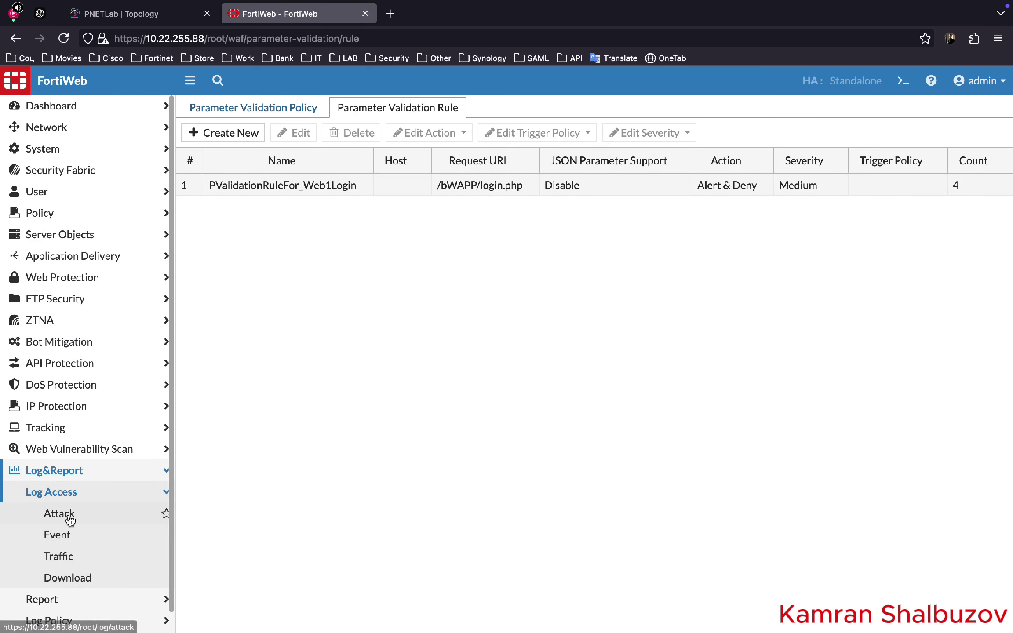
pyautogui.click(64, 517)
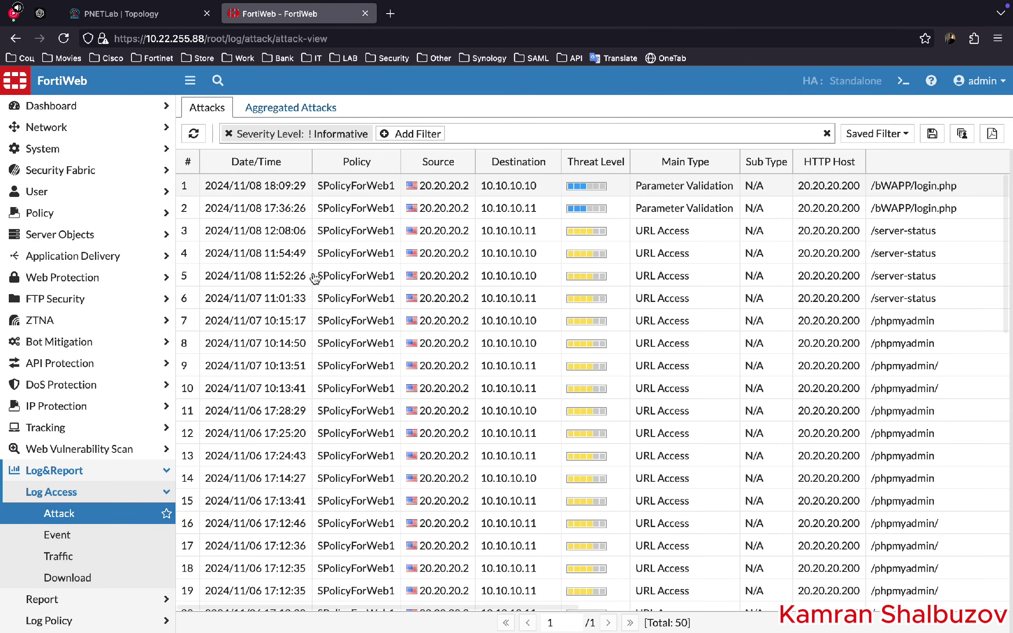
pyautogui.click(357, 190)
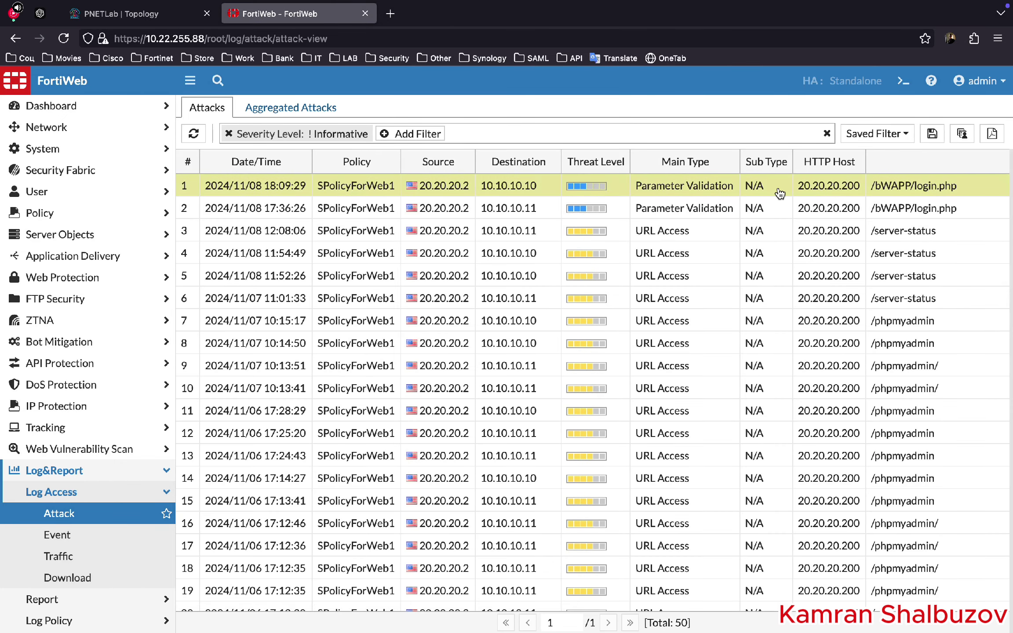
pyautogui.doubleClick(288, 188)
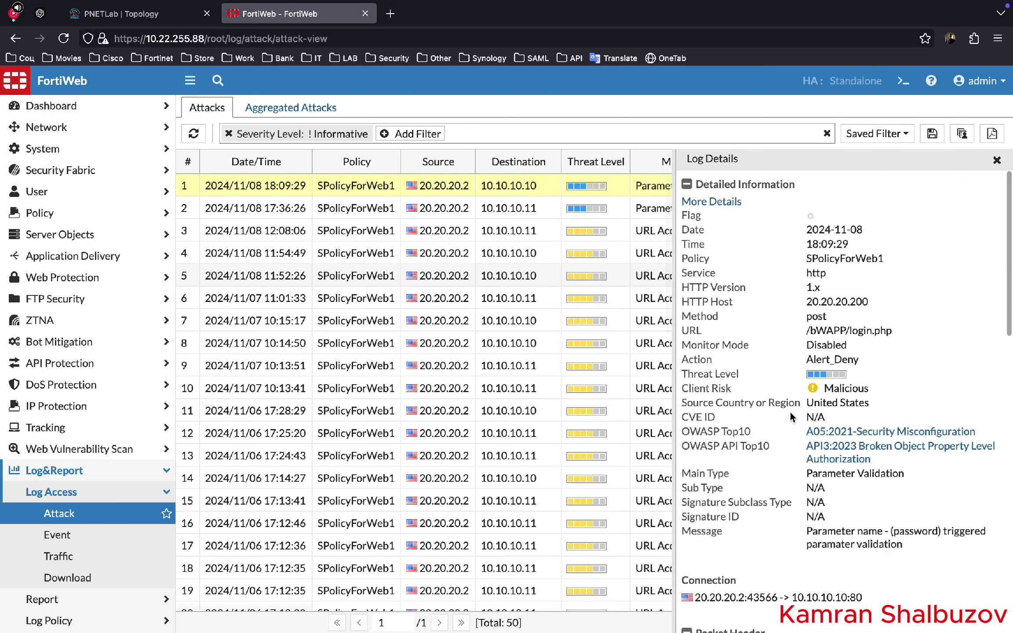
# Examine the log details and read the message naming the parameter that triggered the validation.
pyautogui.scroll(-10, 790, 418)
pyautogui.scroll(10, 790, 418)
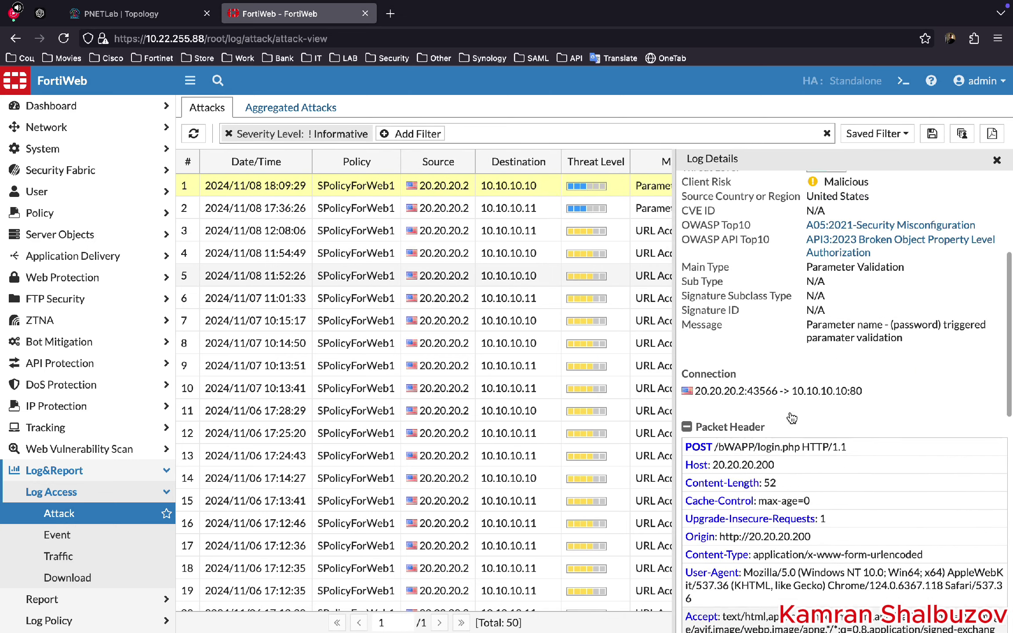
pyautogui.moveTo(809, 333); pyautogui.dragTo(941, 334)
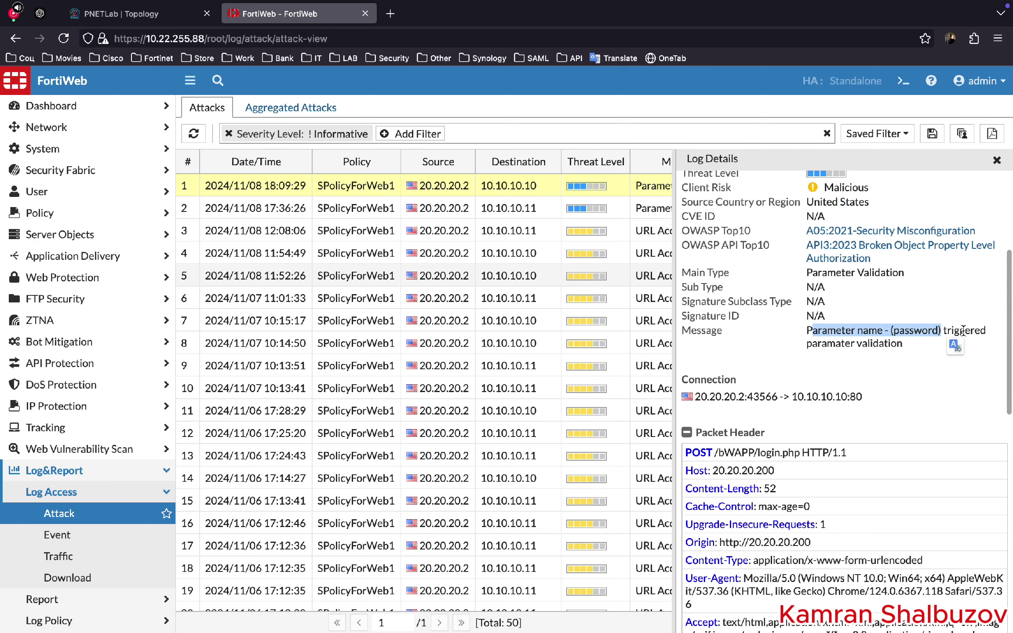
pyautogui.doubleClick(861, 342)
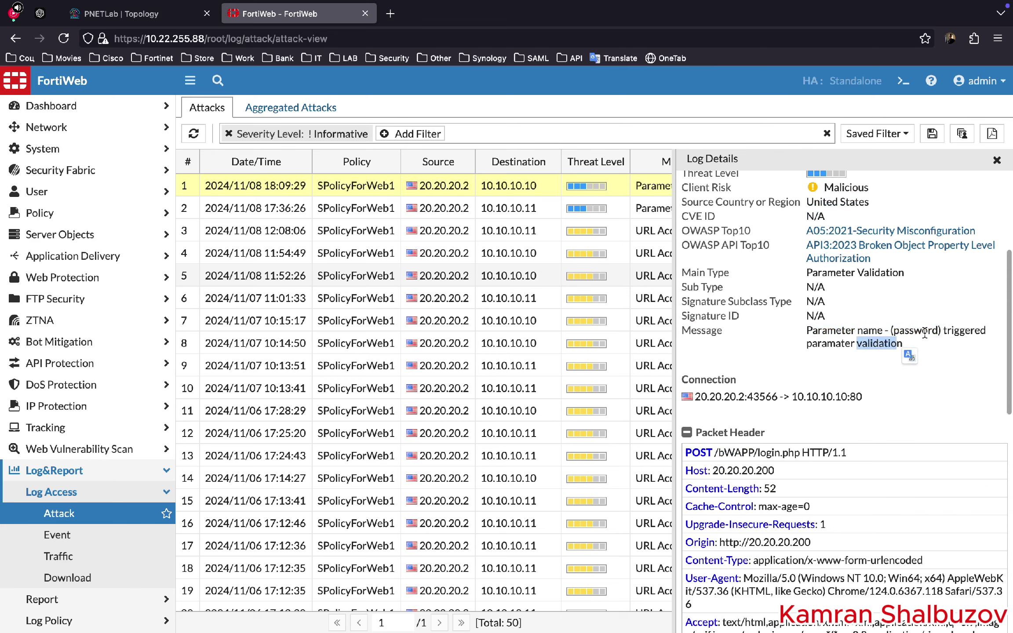
# Review the submitted parameters in the attack log details, and switch to the PNETLab Kali browser to resubmit the blocked bWAPP login request twice.
pyautogui.scroll(-10, 776, 373)
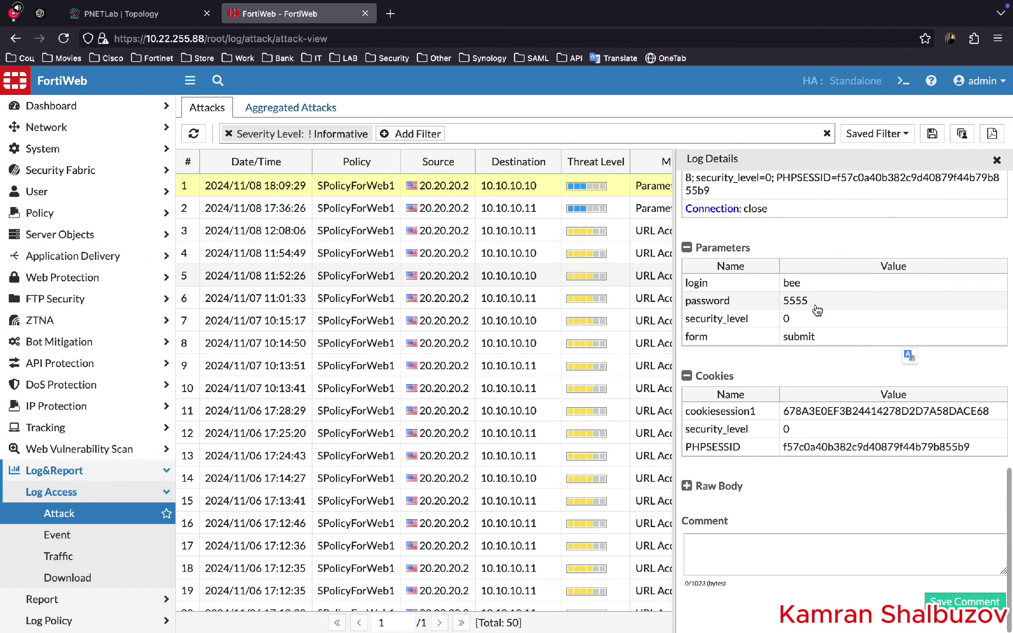
pyautogui.click(122, 17)
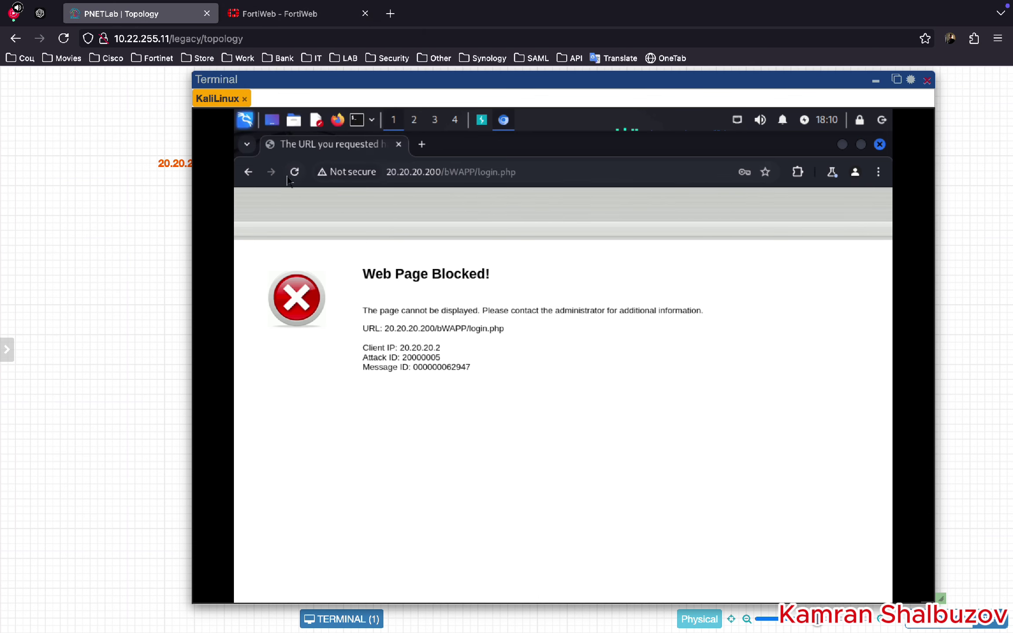
pyautogui.click(297, 174)
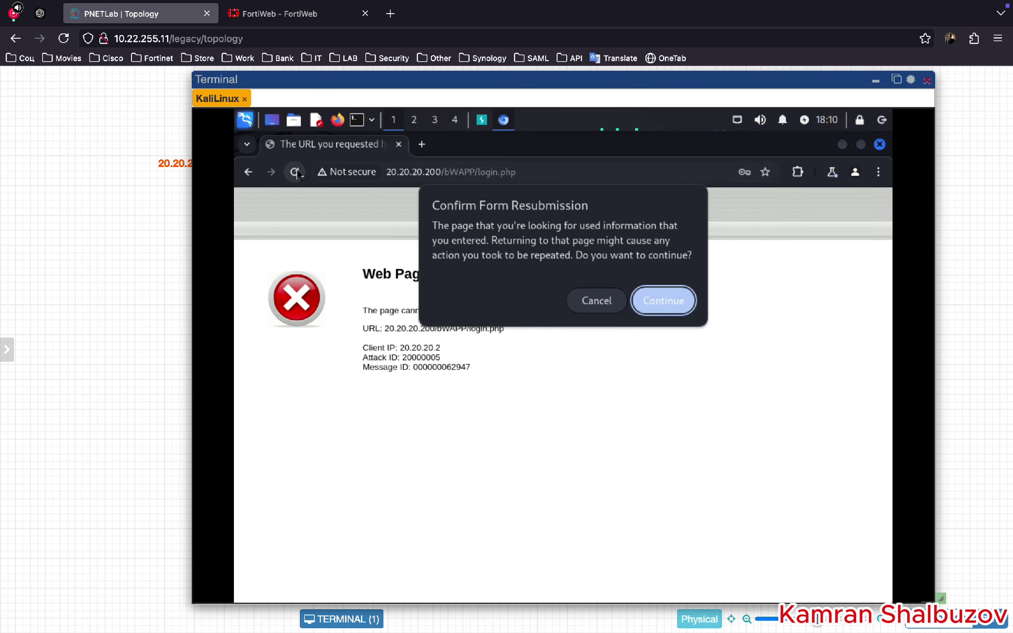
pyautogui.click(646, 305)
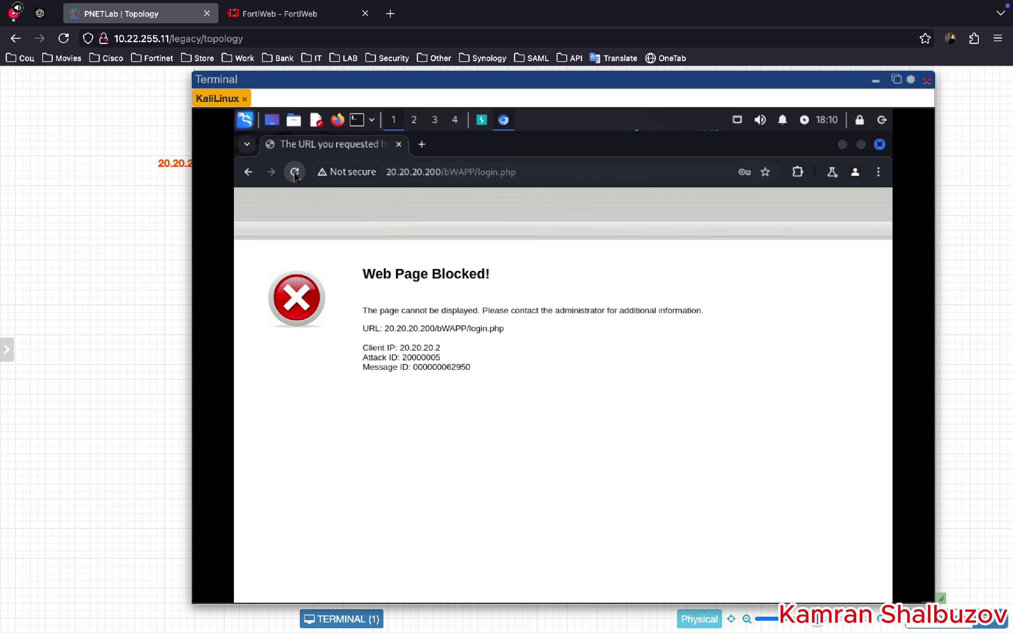
pyautogui.click(294, 173)
pyautogui.click(295, 173)
pyautogui.click(295, 173)
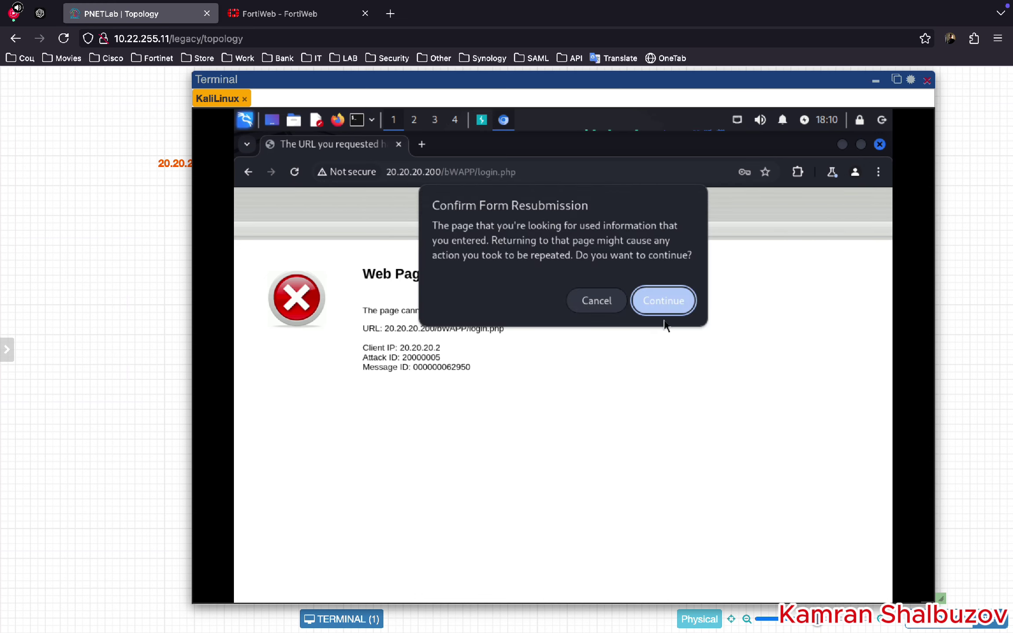
pyautogui.click(668, 303)
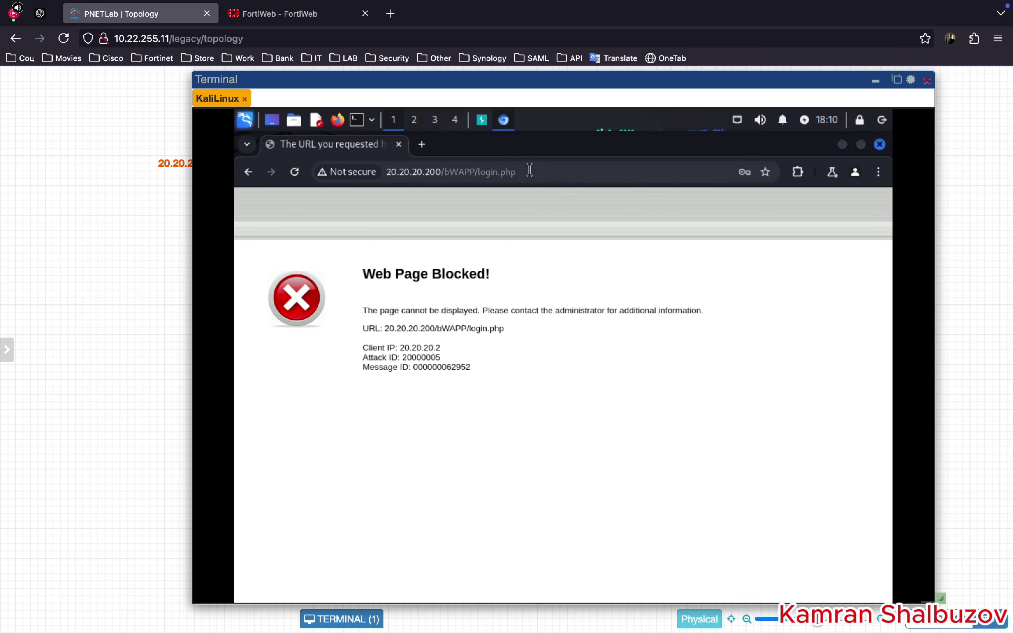
# Return to the bWAPP login page by loading the site address without the login.php part.
pyautogui.moveTo(530, 170); pyautogui.dragTo(479, 172)
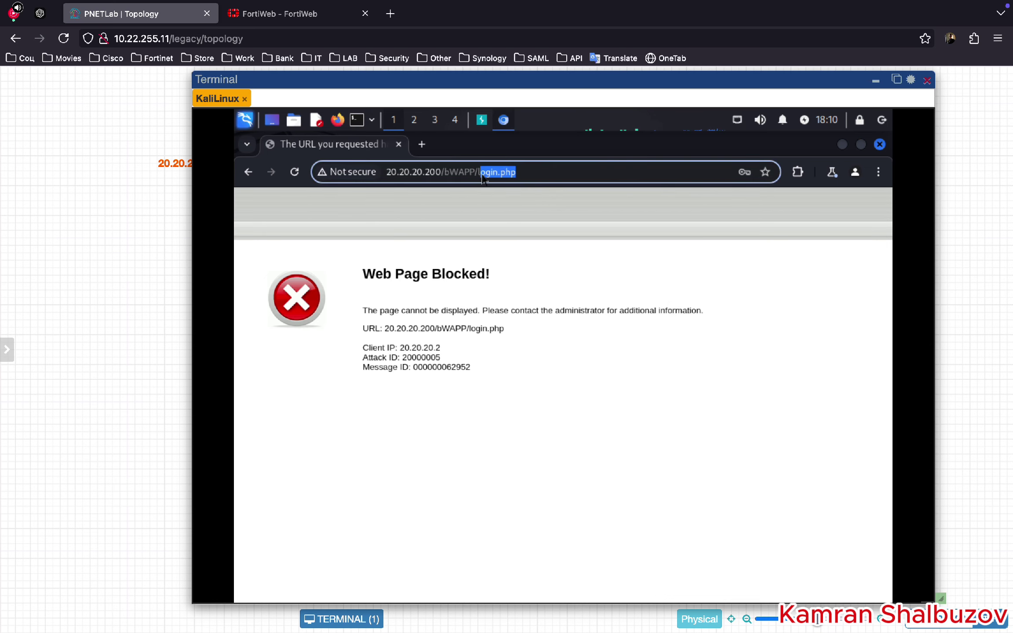
pyautogui.press('BackSpace')
pyautogui.press('Return')
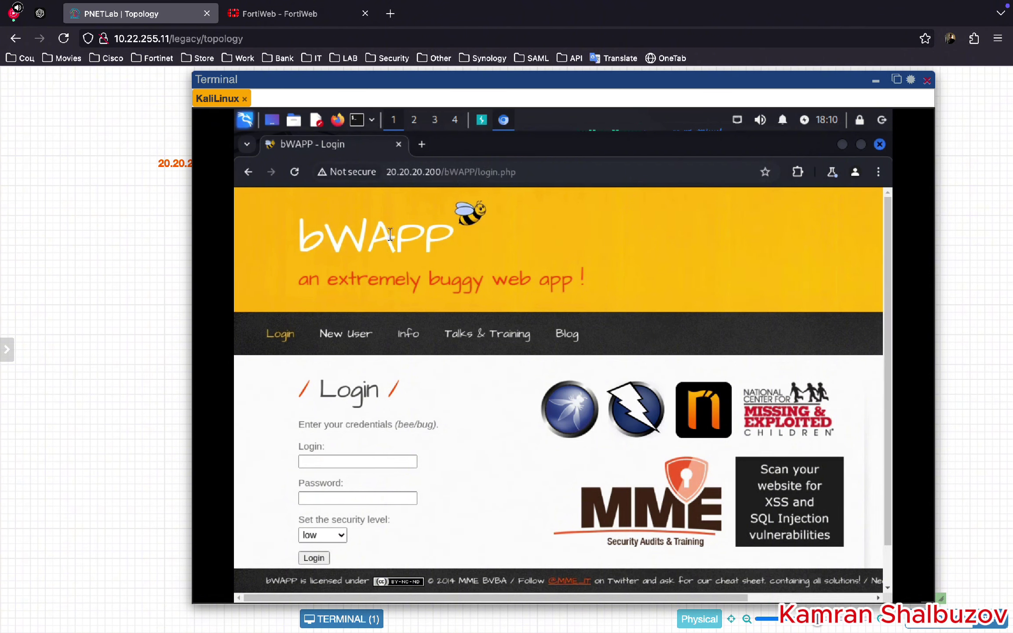
# Switch to FortiWeb and open the PValidationRuleFor_Web1Login parameter validation rule for editing.
pyautogui.click(262, 20)
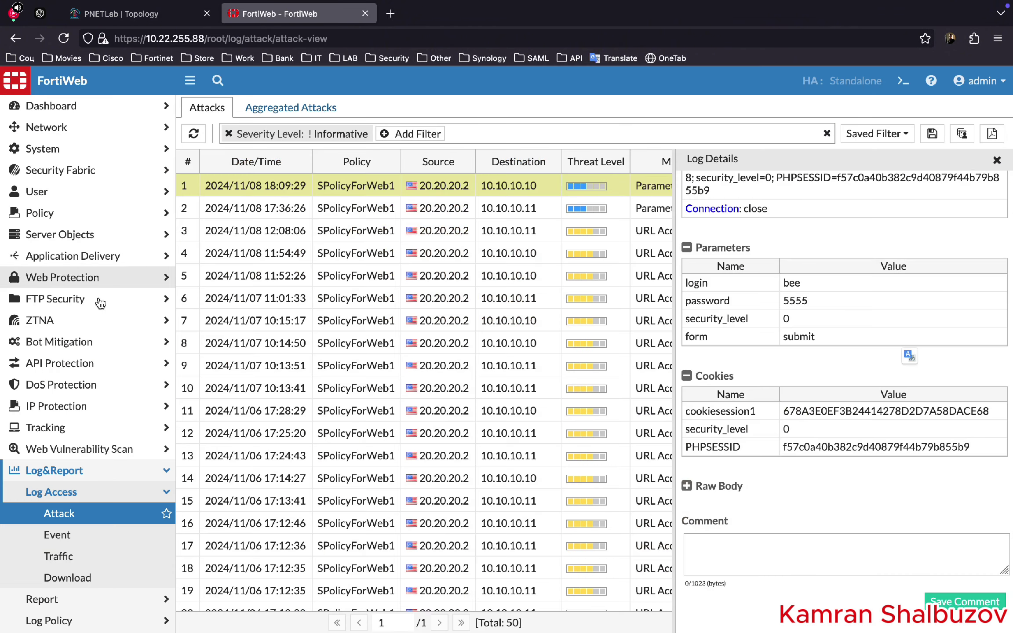
pyautogui.click(49, 215)
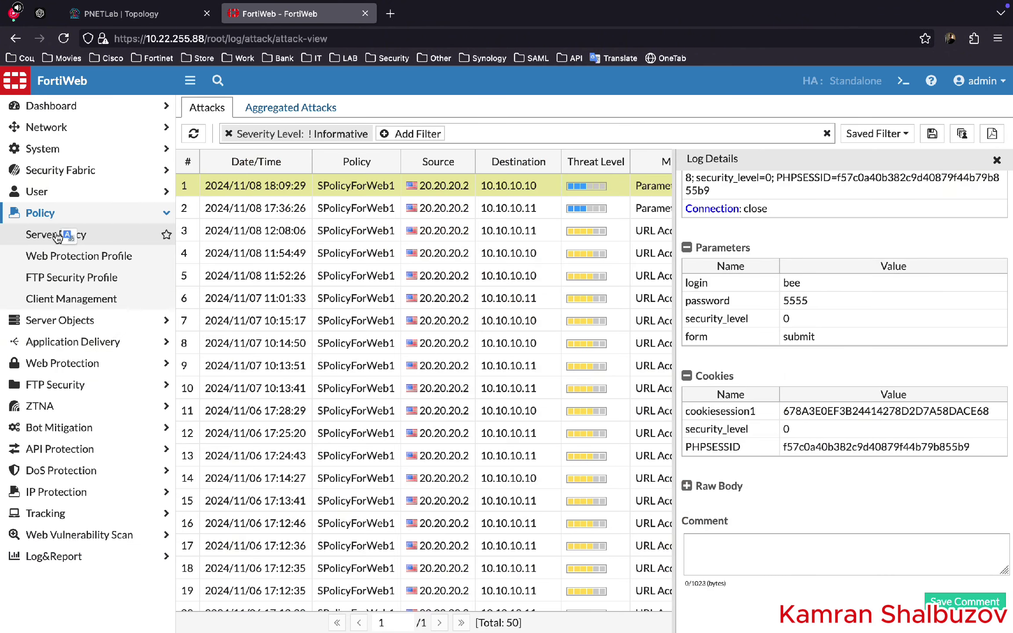
pyautogui.click(62, 364)
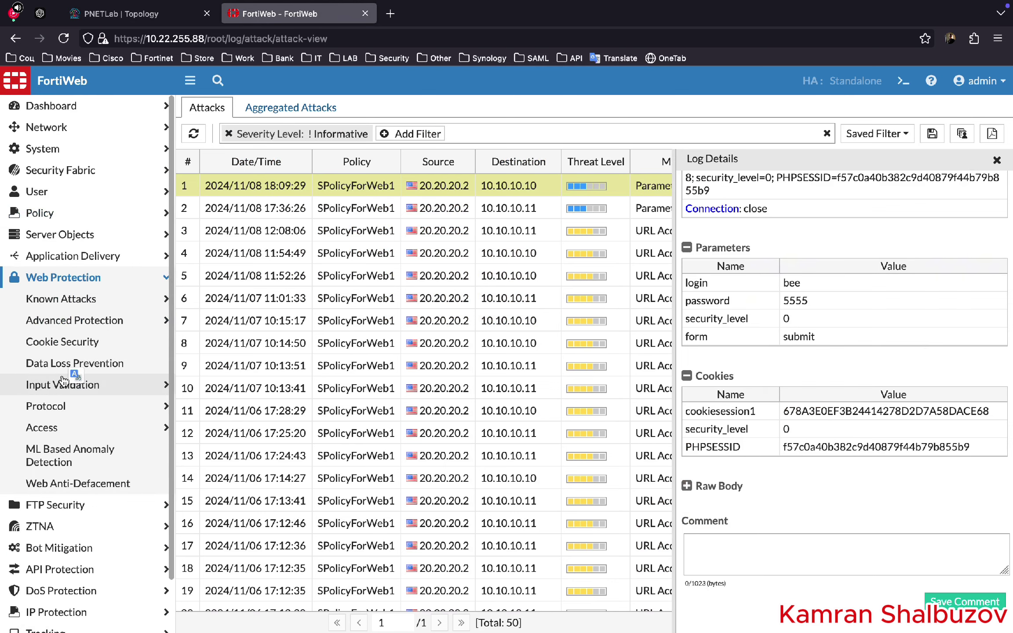
pyautogui.click(62, 385)
pyautogui.click(69, 414)
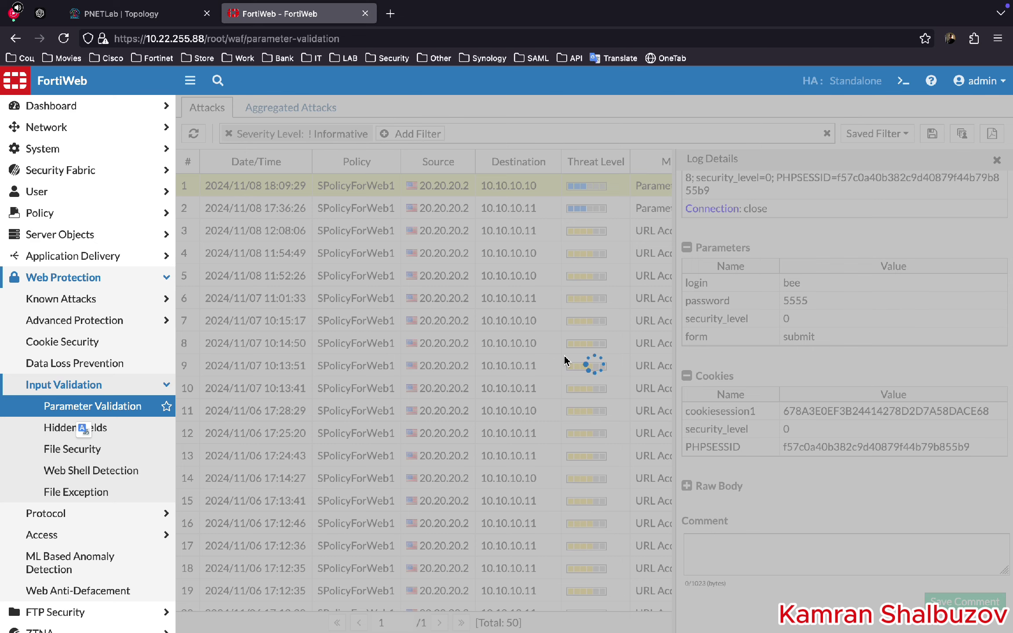
pyautogui.click(69, 407)
pyautogui.click(379, 113)
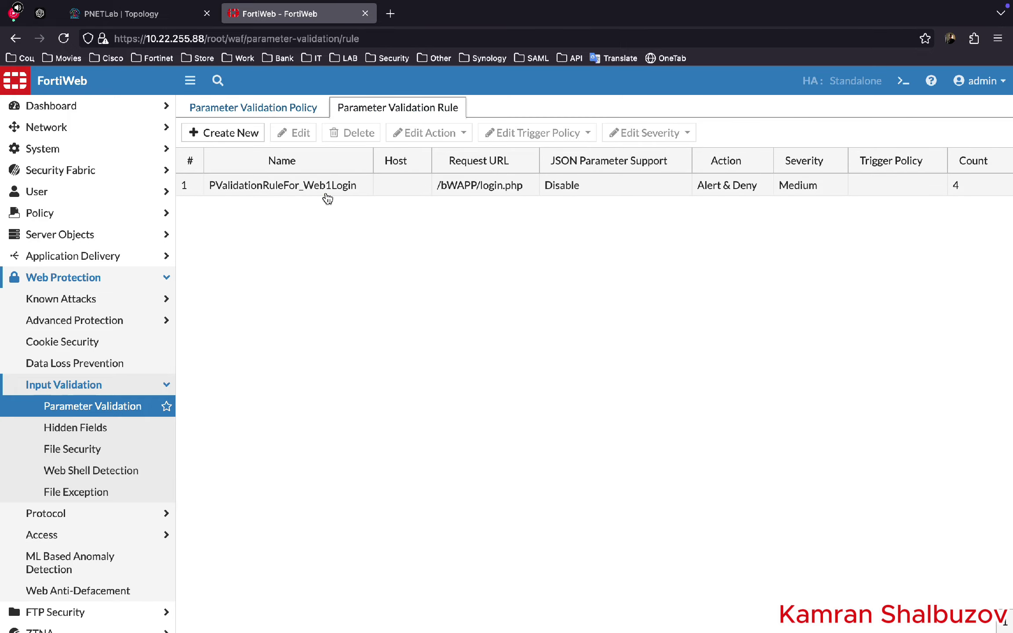
pyautogui.click(325, 193)
pyautogui.click(295, 140)
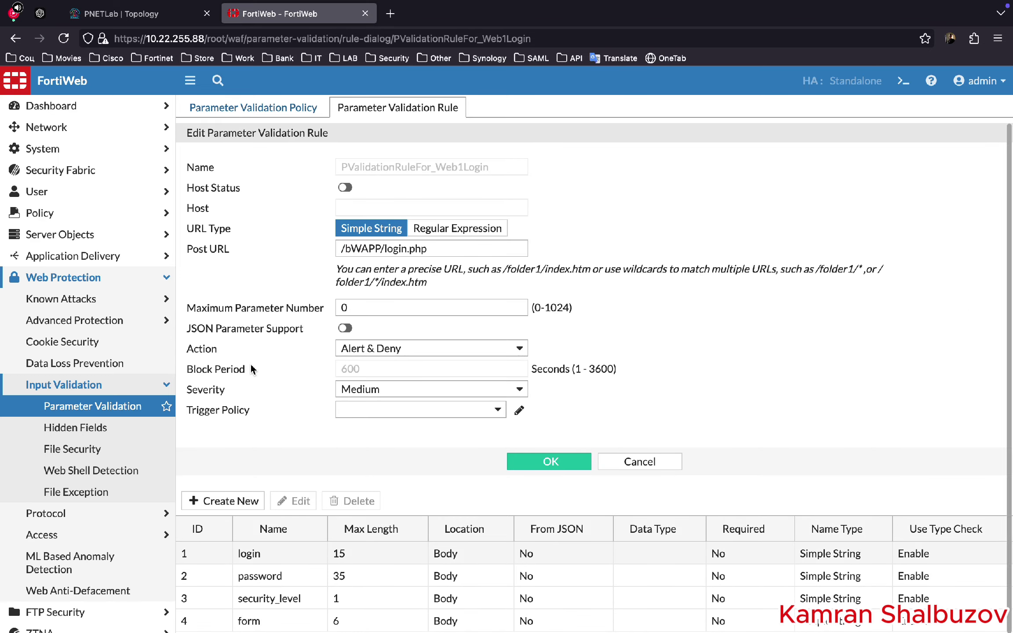
# Replace the regular expression in the rule's login parameter entry with the username pattern ^[a-zA-Z]{1,15}$ from the TextEdit note.
pyautogui.click(290, 552)
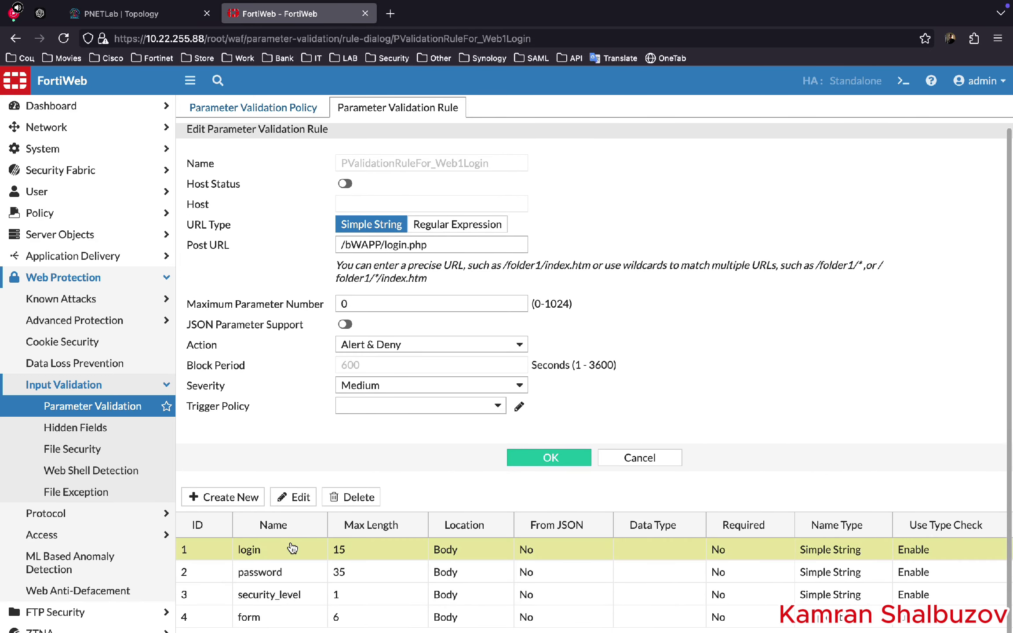
pyautogui.click(293, 497)
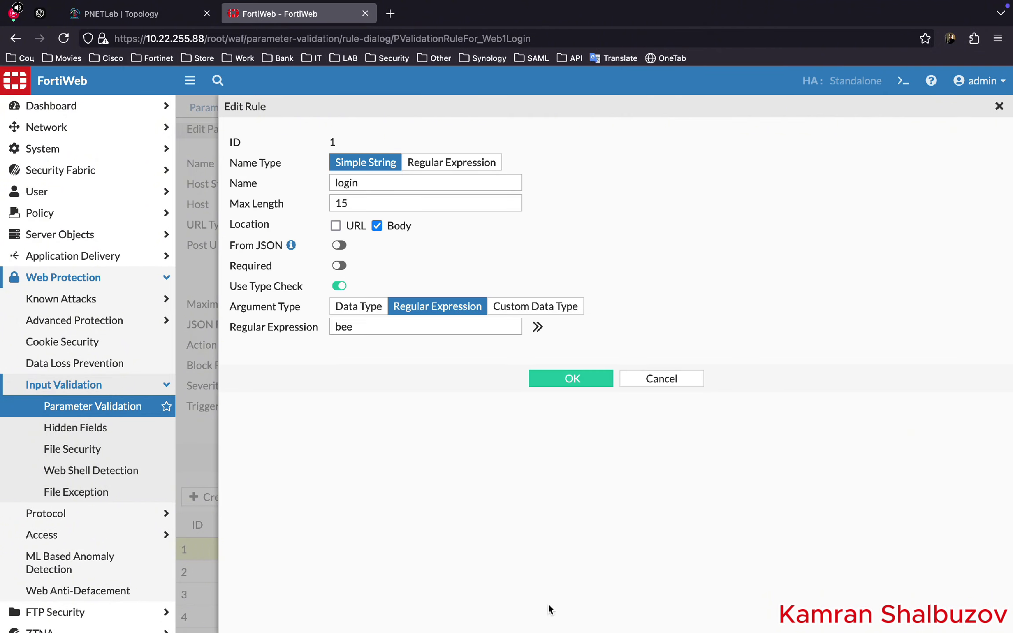
pyautogui.moveTo(637, 604)
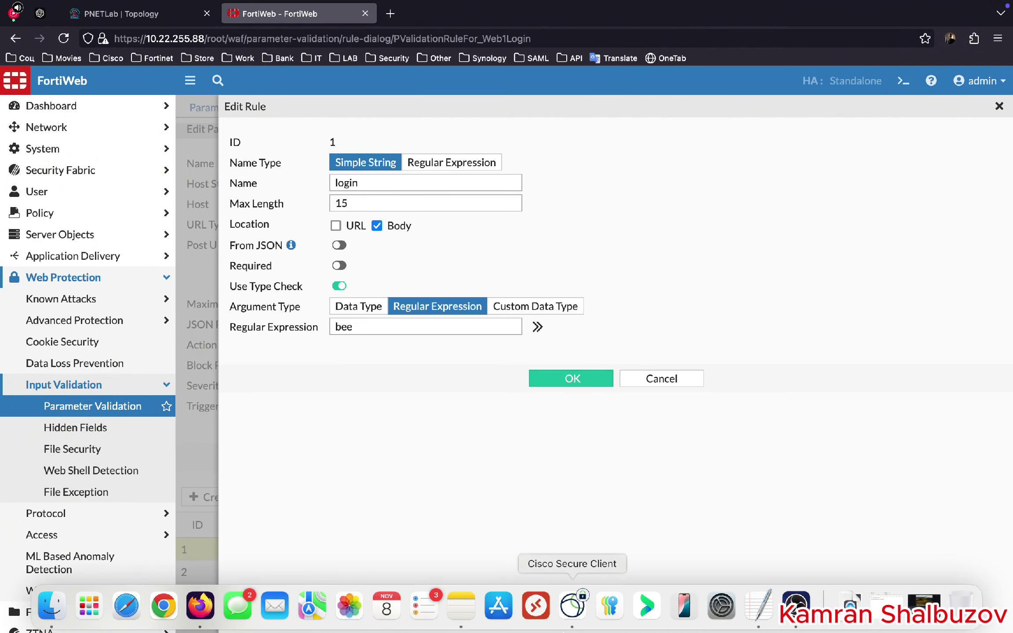
pyautogui.click(759, 606)
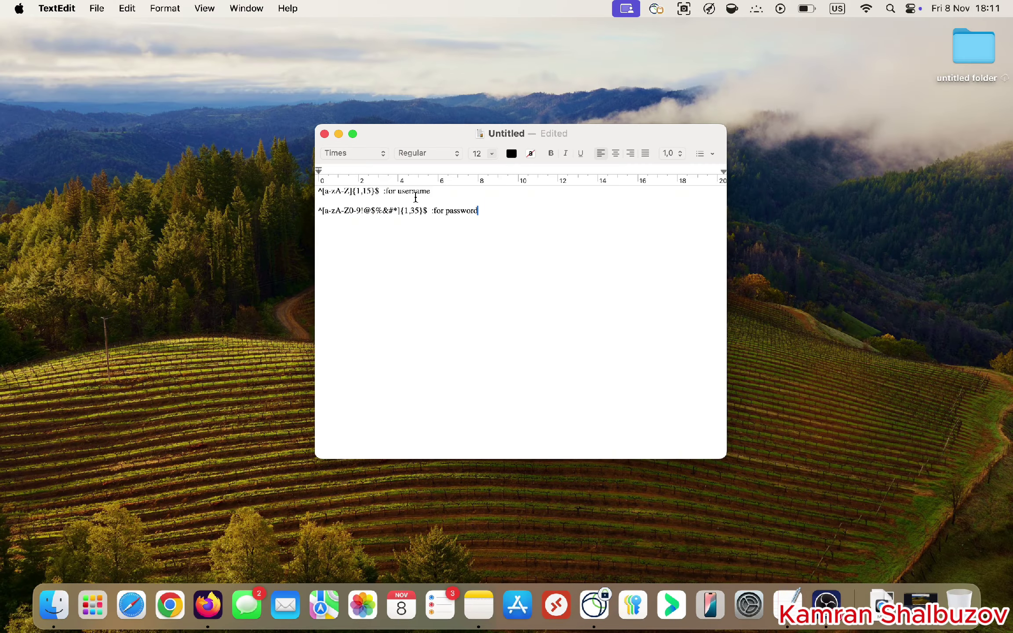
pyautogui.moveTo(381, 192); pyautogui.dragTo(312, 187)
pyautogui.press('super+c')
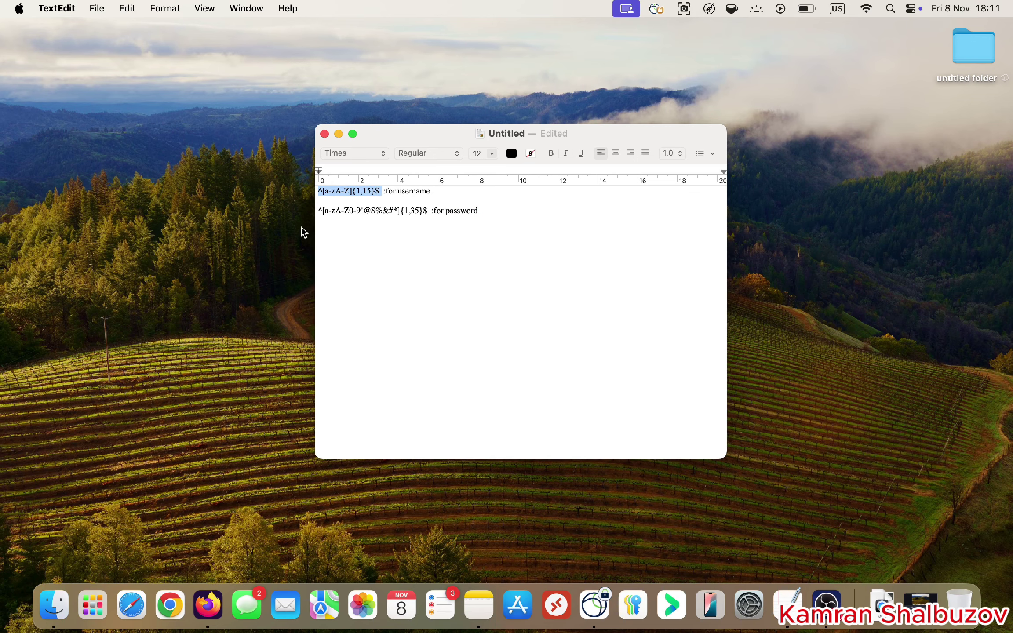
pyautogui.click(208, 606)
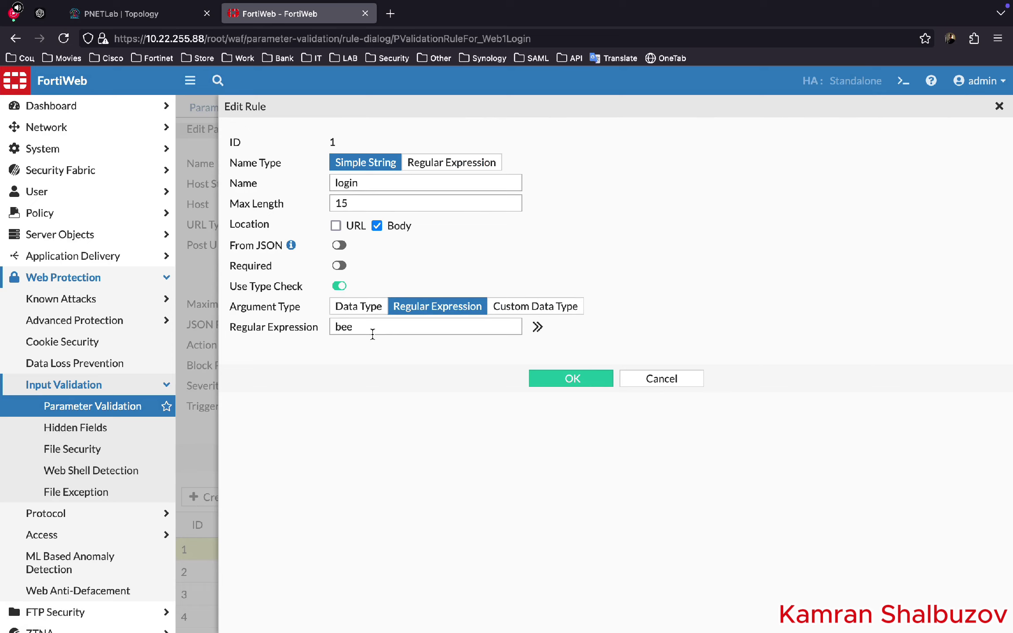
pyautogui.moveTo(375, 328); pyautogui.dragTo(329, 328)
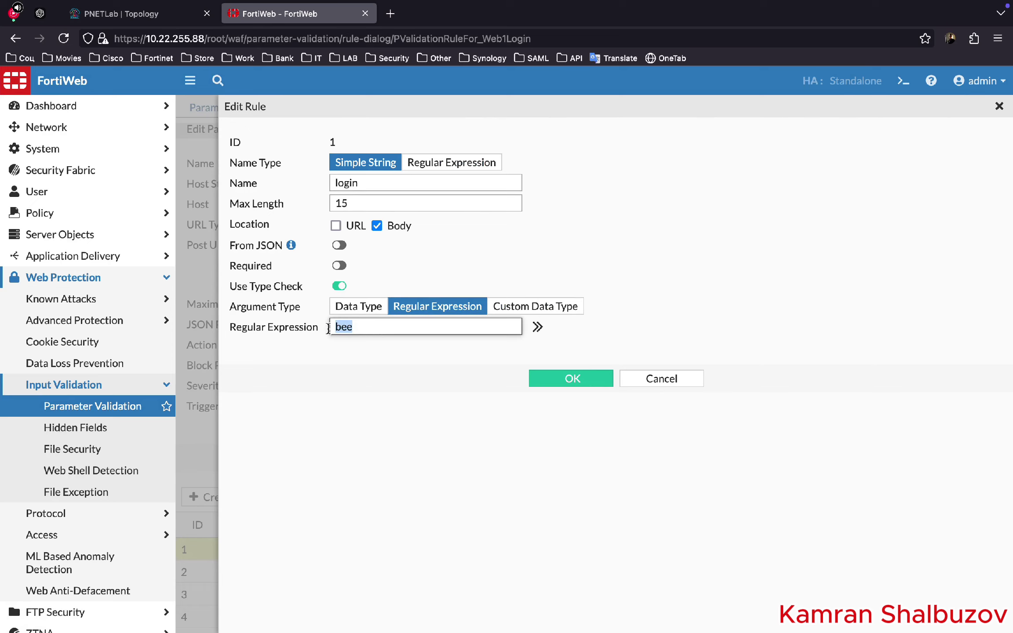
pyautogui.press('super+v')
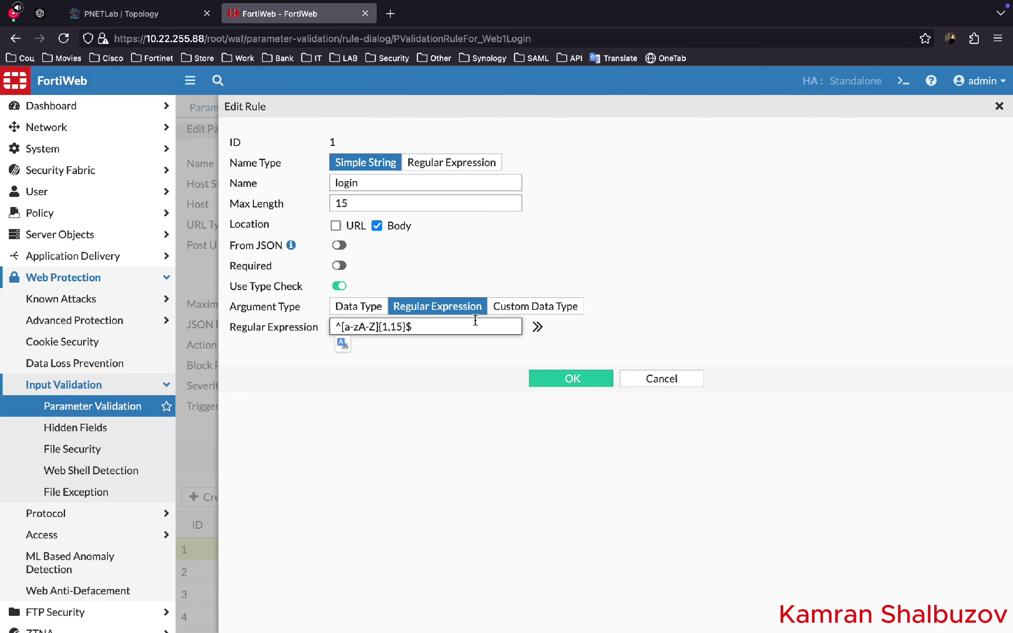
# Validate the login entry's regular expression against the test string bee in the Regular Expression Validator.
pyautogui.click(538, 328)
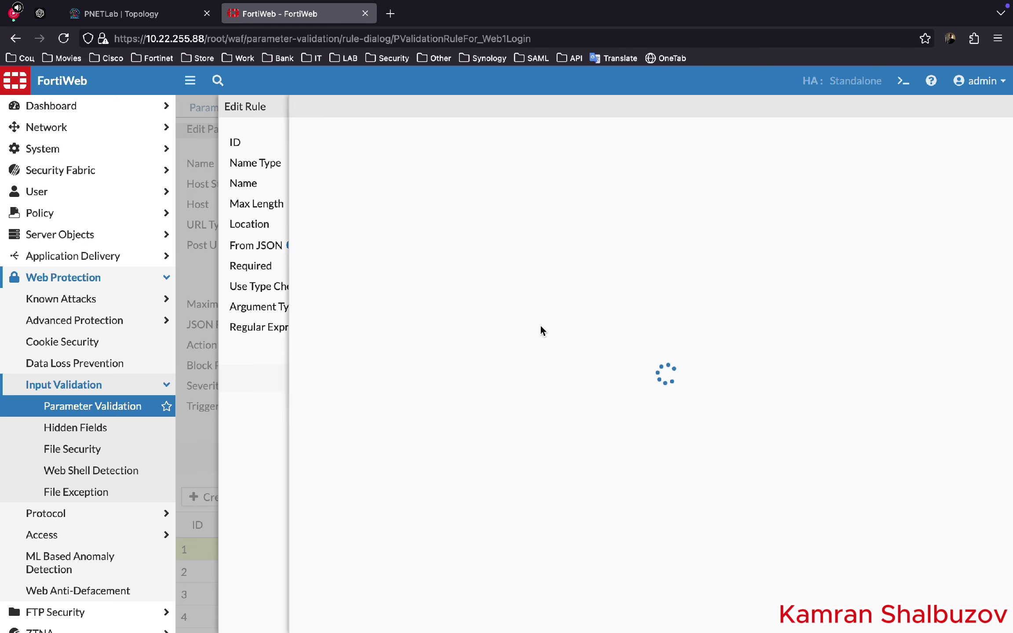
pyautogui.click(348, 231)
pyautogui.write('b')
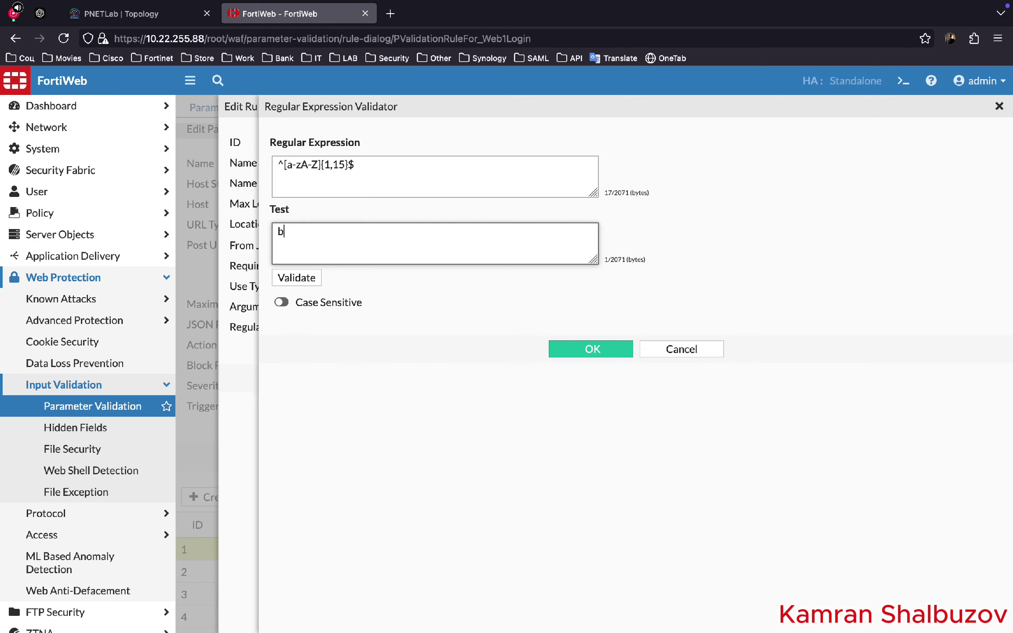
pyautogui.write('ee')
pyautogui.click(297, 281)
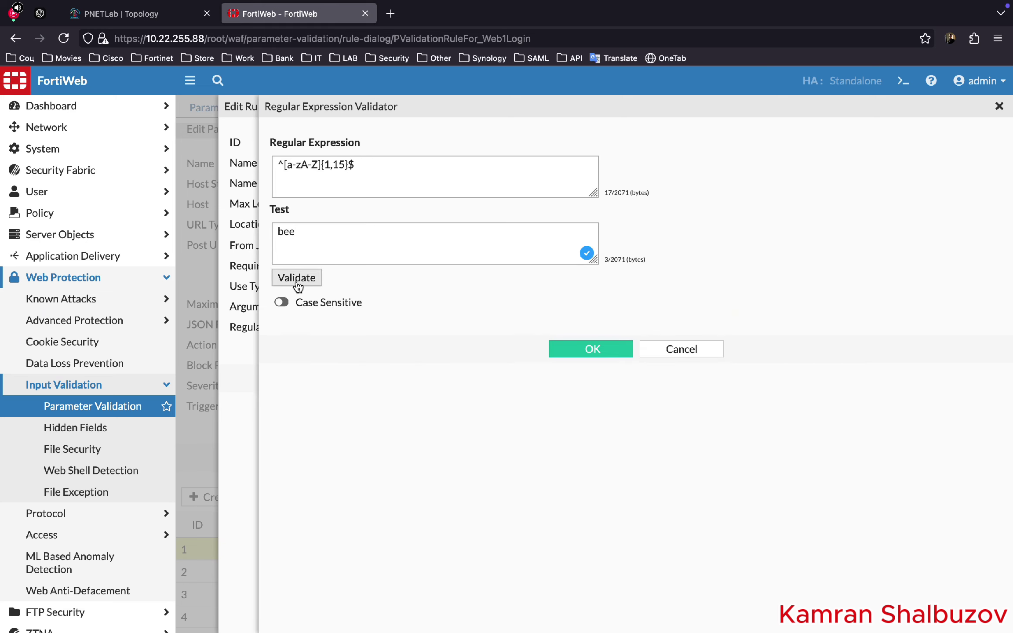
# Remove the trailing space from the regular expression, validate it again with bee, and save the login parameter entry.
pyautogui.click(280, 163)
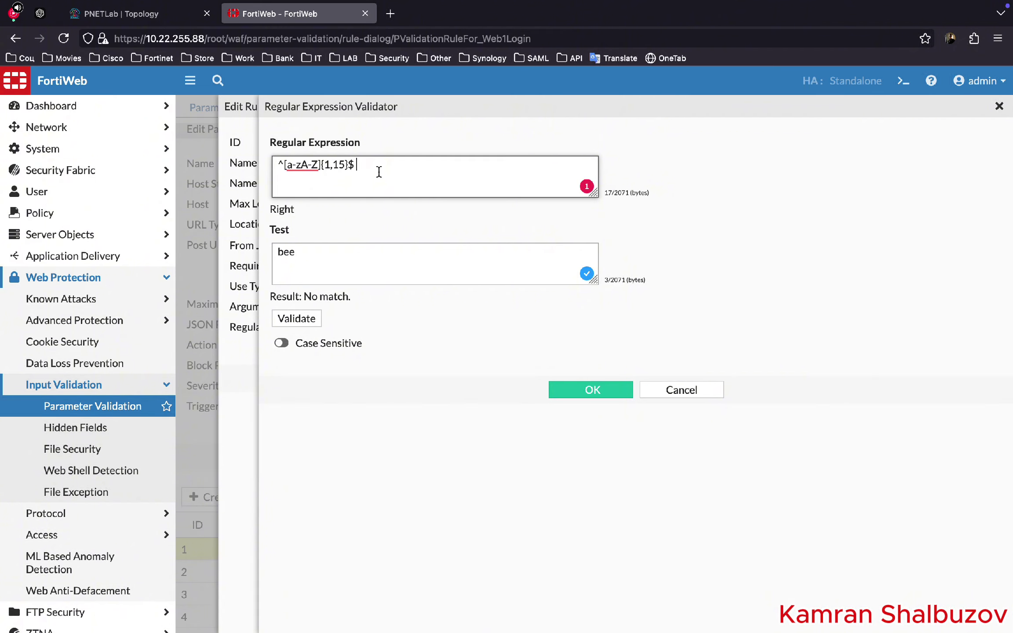
pyautogui.press('BackSpace')
pyautogui.click(302, 320)
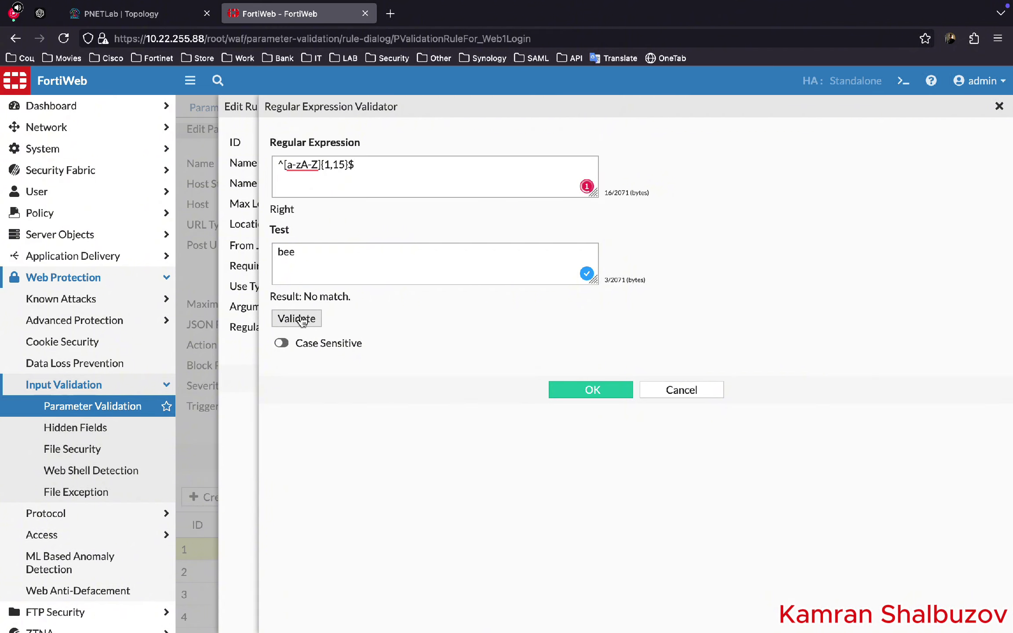
pyautogui.click(303, 320)
pyautogui.moveTo(304, 297); pyautogui.dragTo(339, 297)
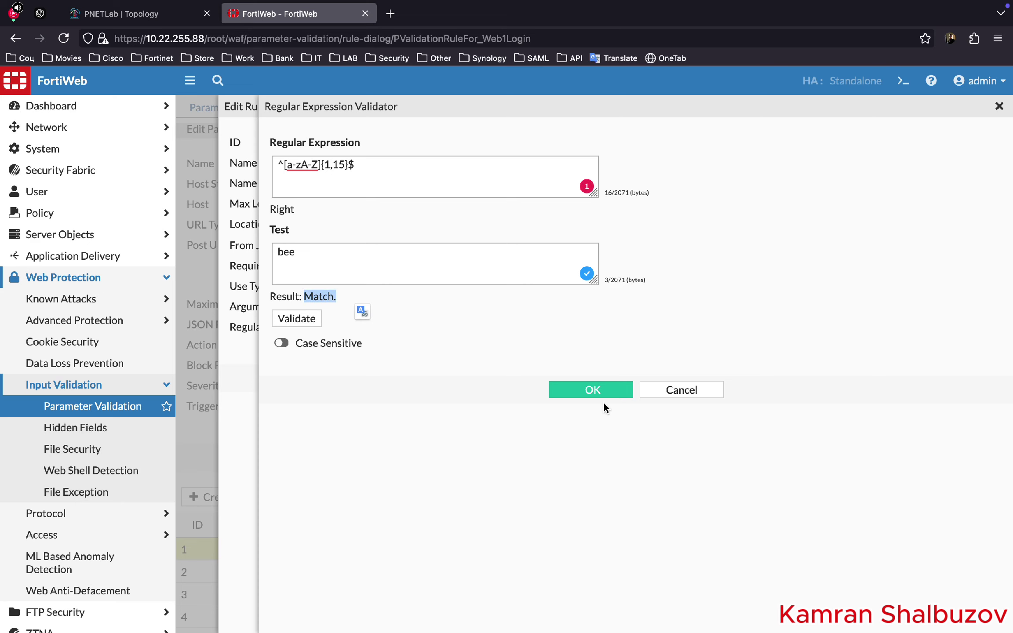
pyautogui.click(584, 391)
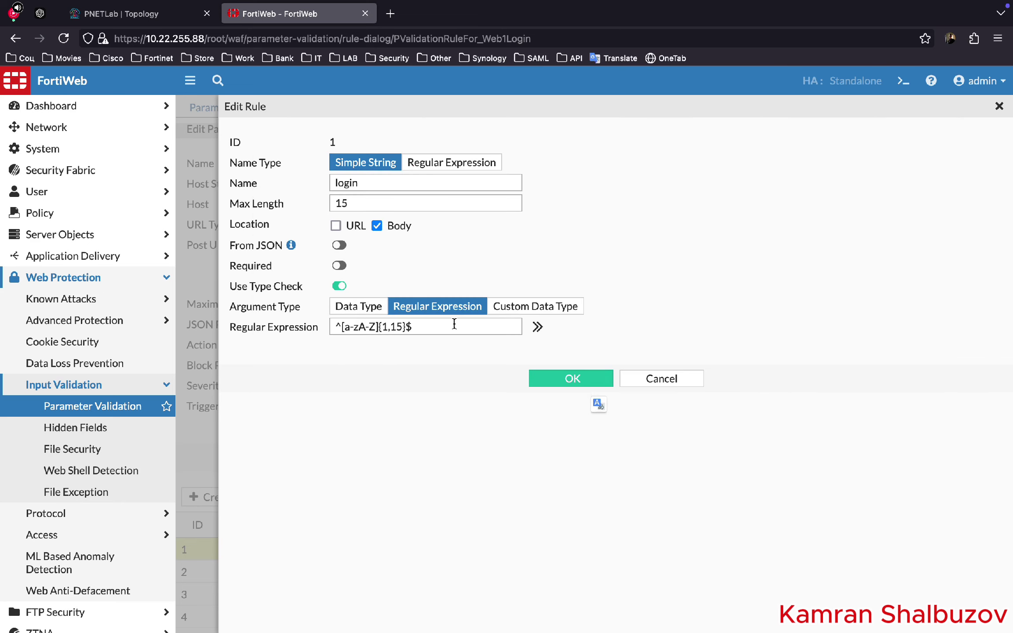
pyautogui.click(573, 385)
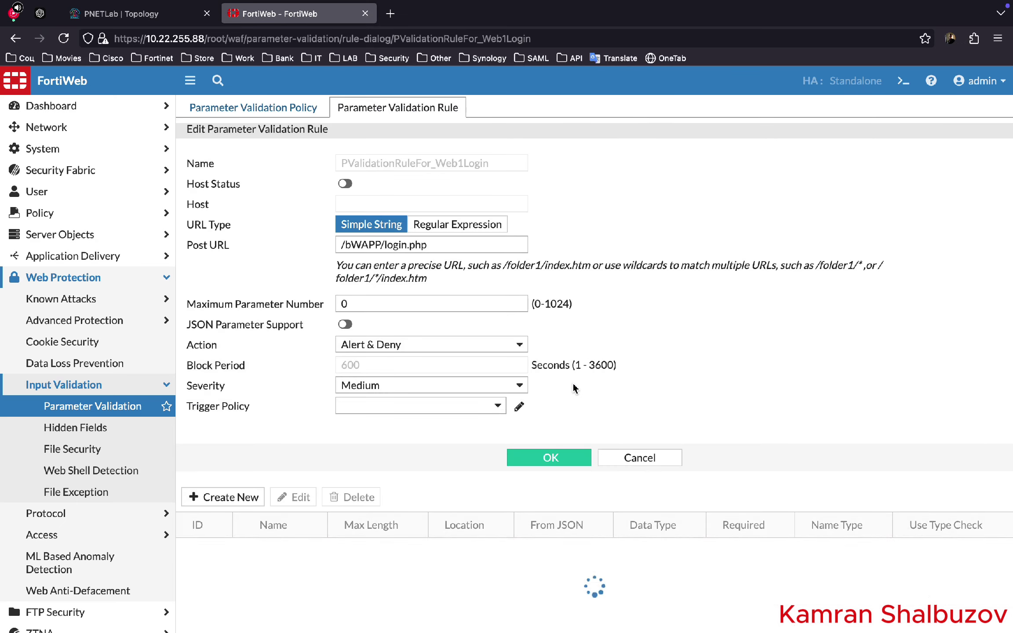
# Replace the regular expression in the rule's password parameter entry with the password pattern ^[a-zA-Z0-9!@$%&#*]{1,35}$ from the TextEdit note.
pyautogui.click(268, 572)
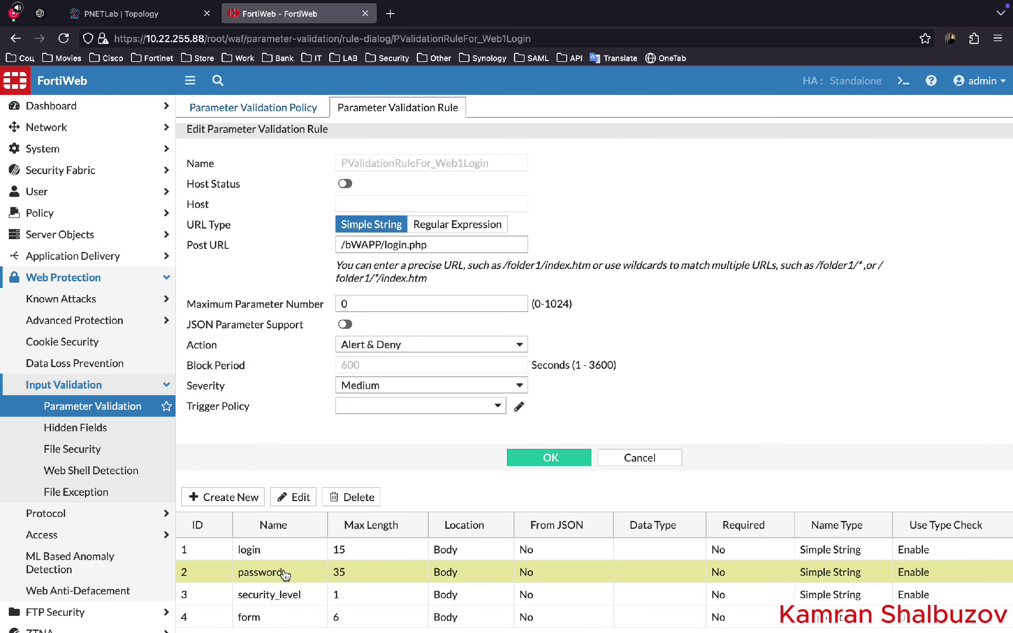
pyautogui.click(292, 500)
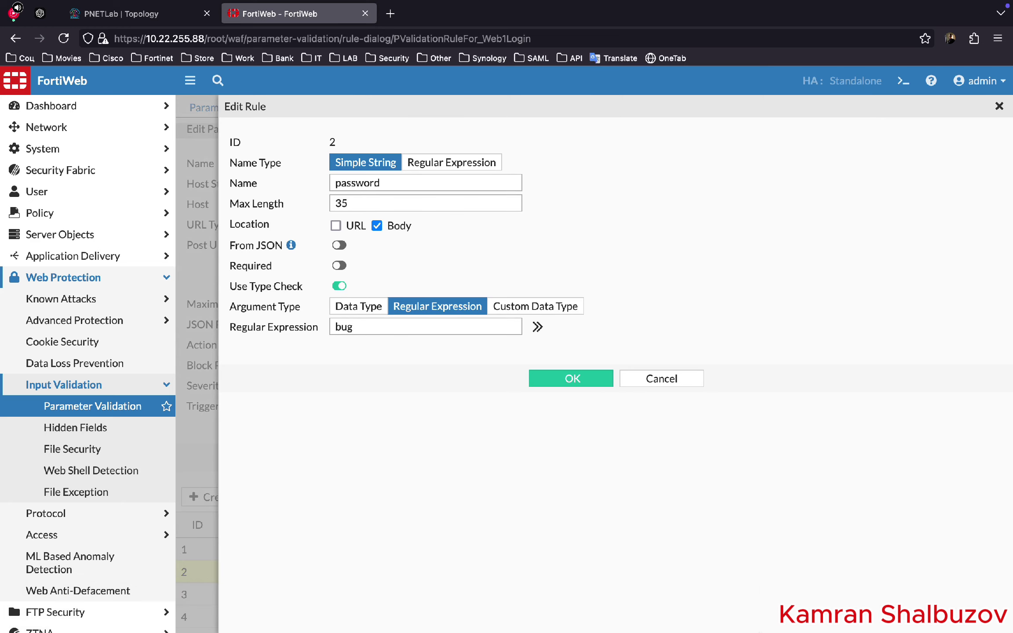
pyautogui.moveTo(755, 632)
pyautogui.click(787, 606)
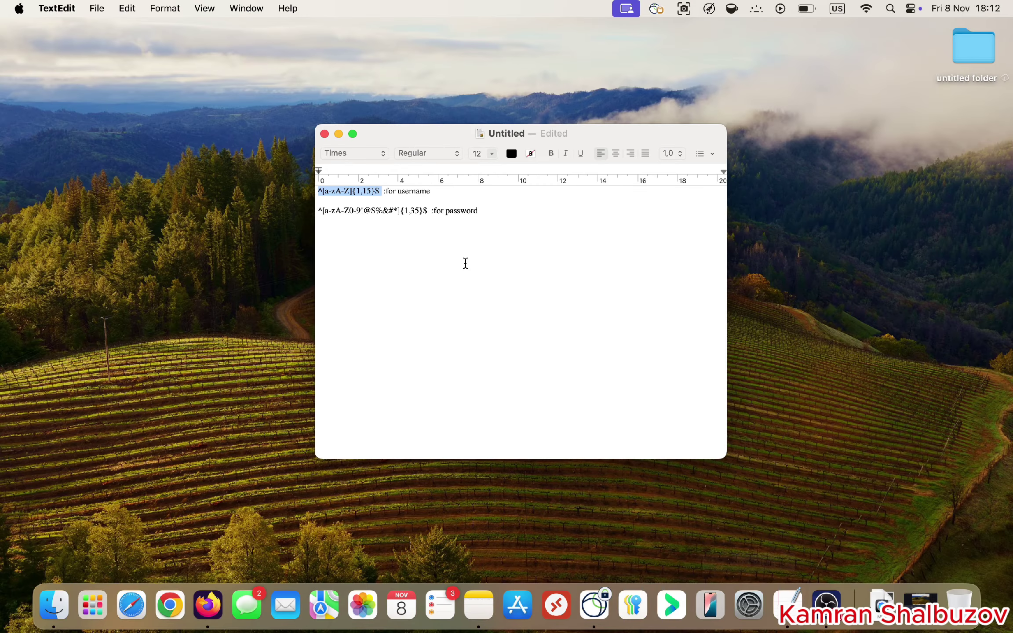
pyautogui.moveTo(429, 211); pyautogui.dragTo(313, 210)
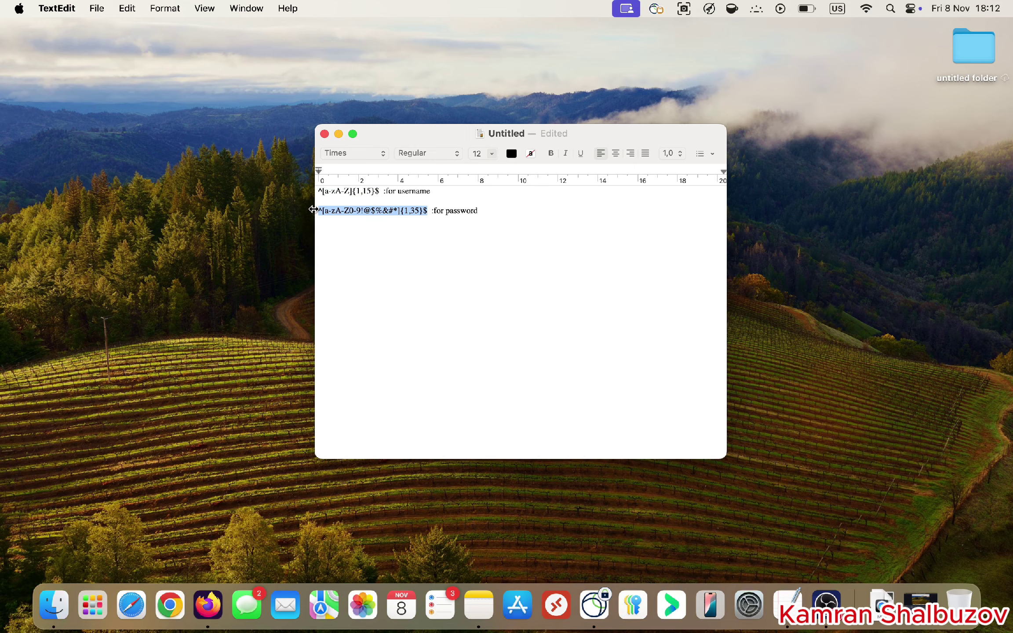
pyautogui.click(207, 606)
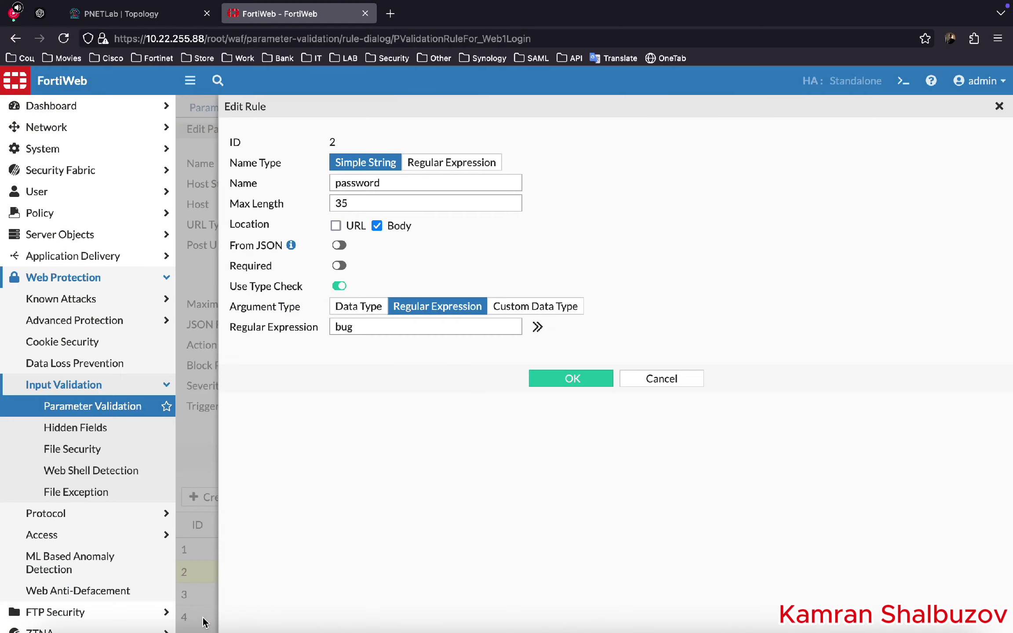
pyautogui.click(366, 329)
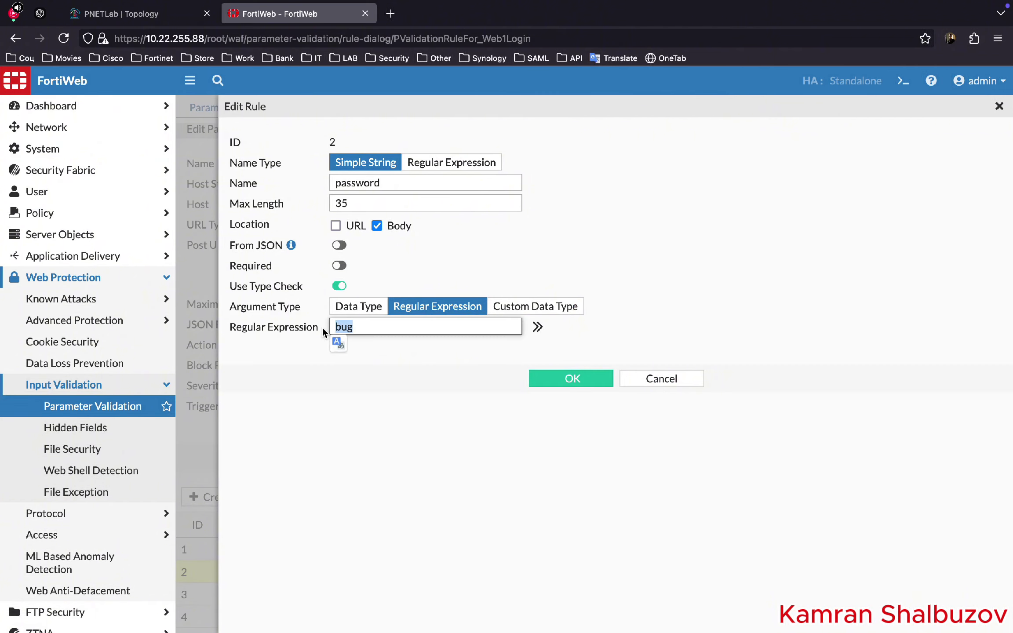
pyautogui.press('super+v')
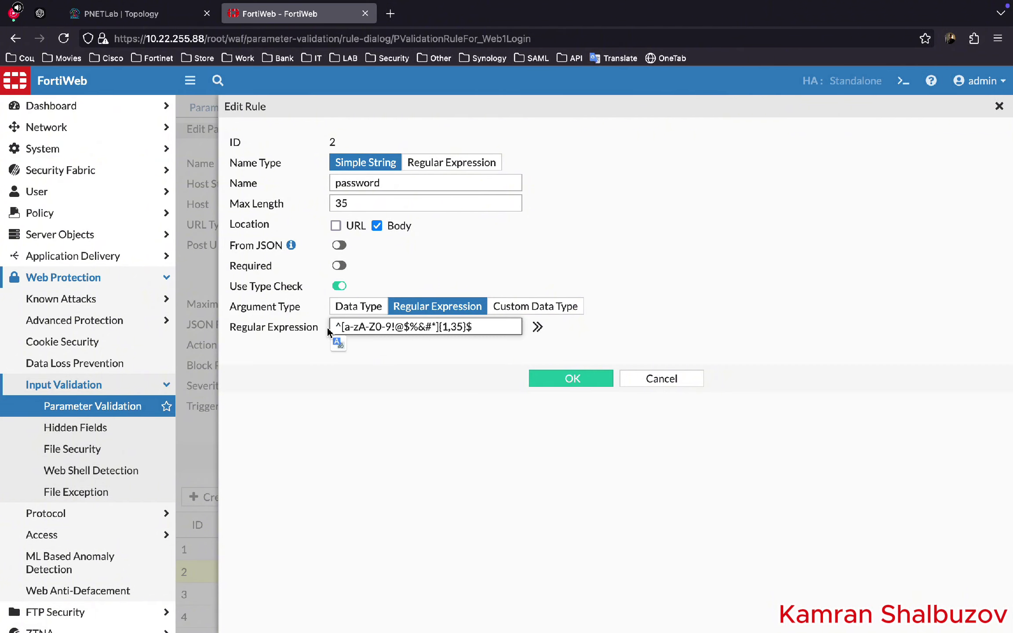
# Validate the password entry's regular expression using the site's account password as the test string, and save the entry and the rule.
pyautogui.click(538, 327)
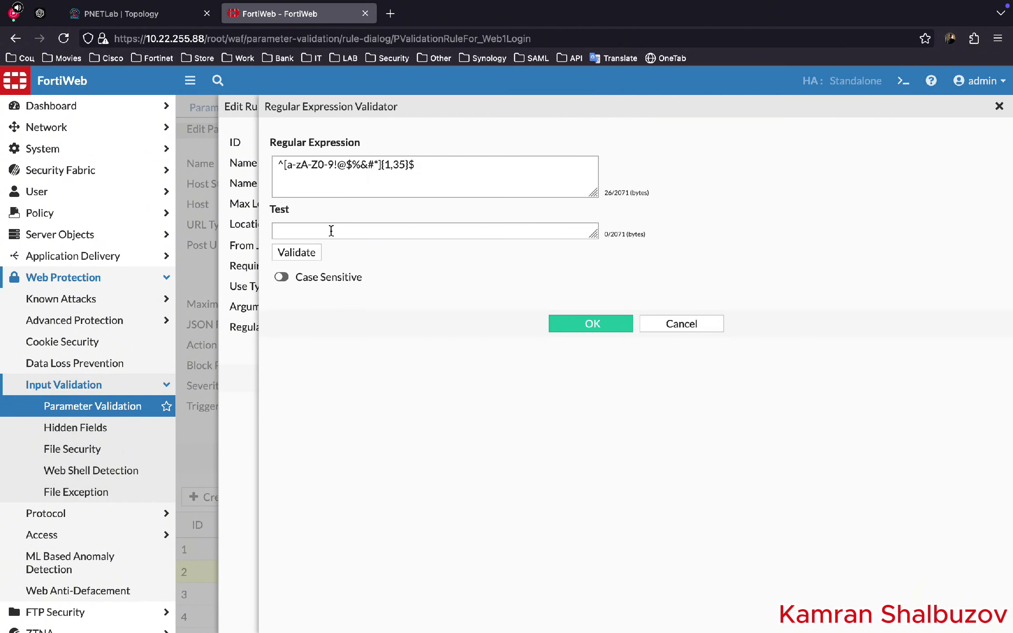
pyautogui.click(331, 230)
pyautogui.write('bug')
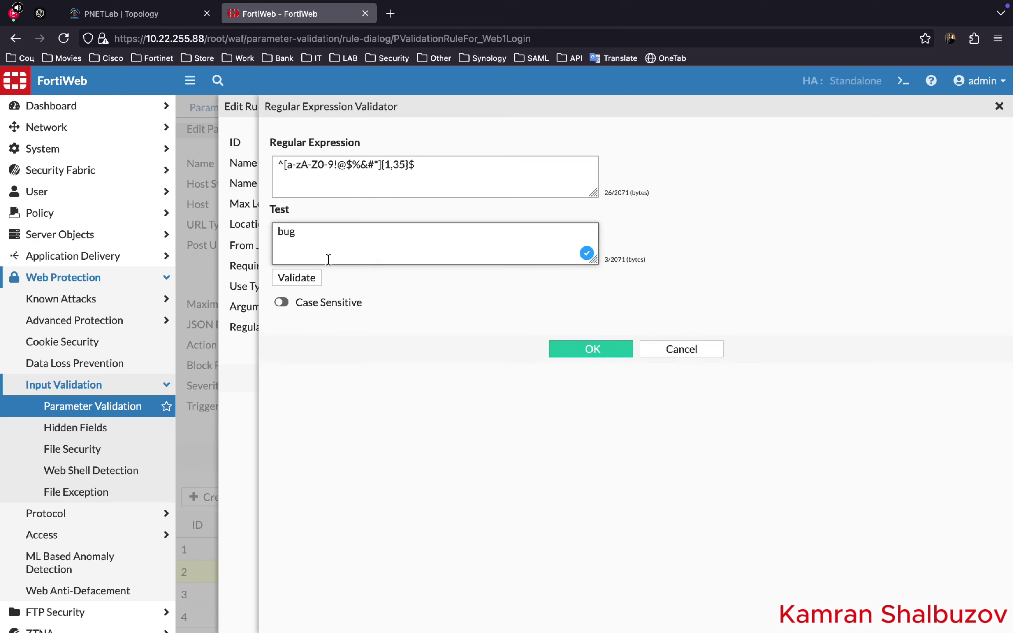
pyautogui.click(304, 278)
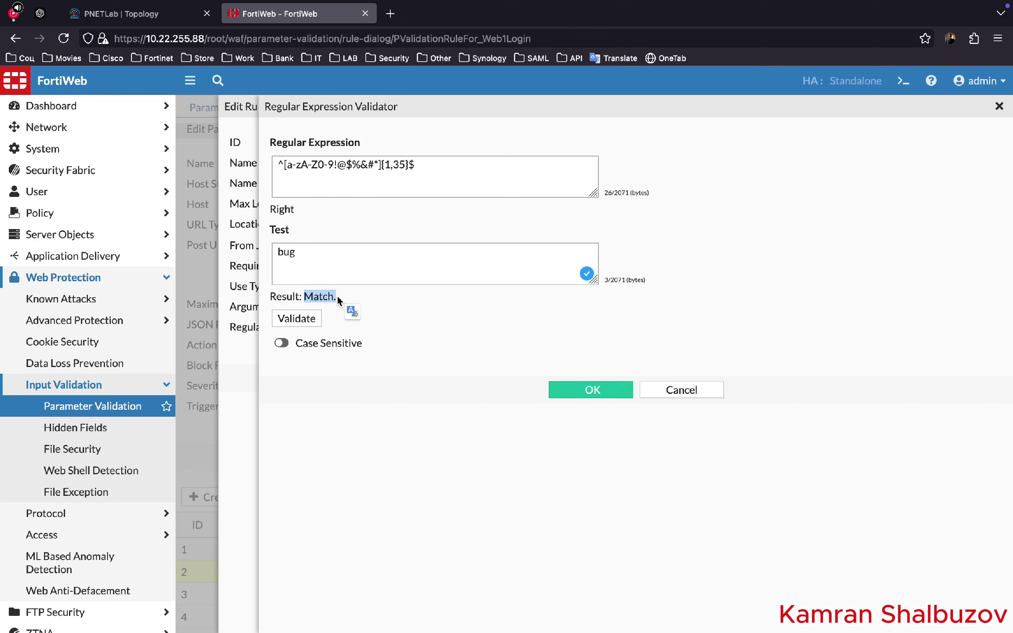
pyautogui.click(595, 391)
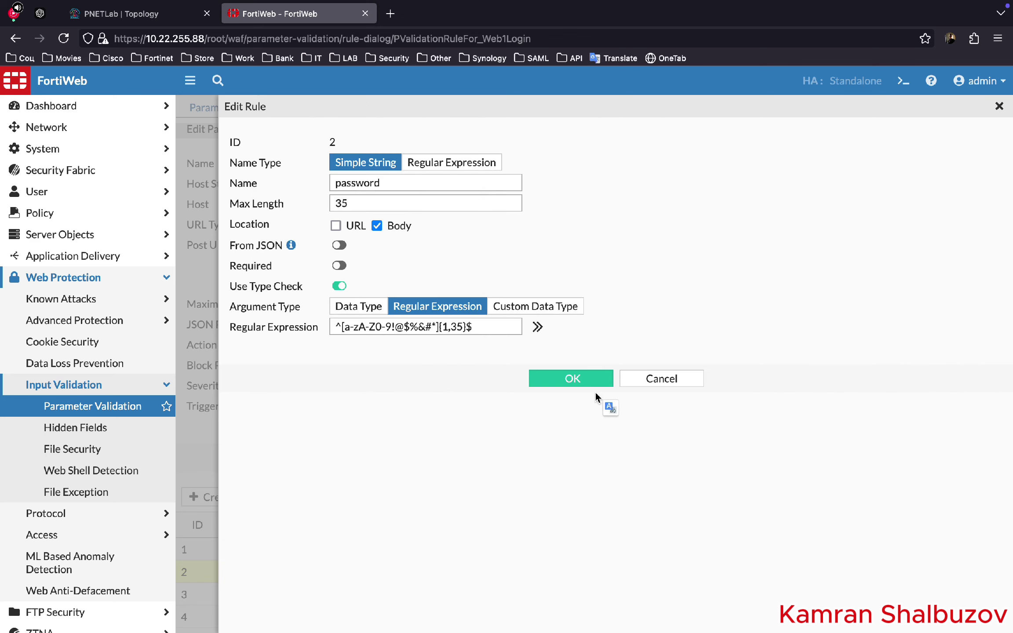
pyautogui.click(571, 389)
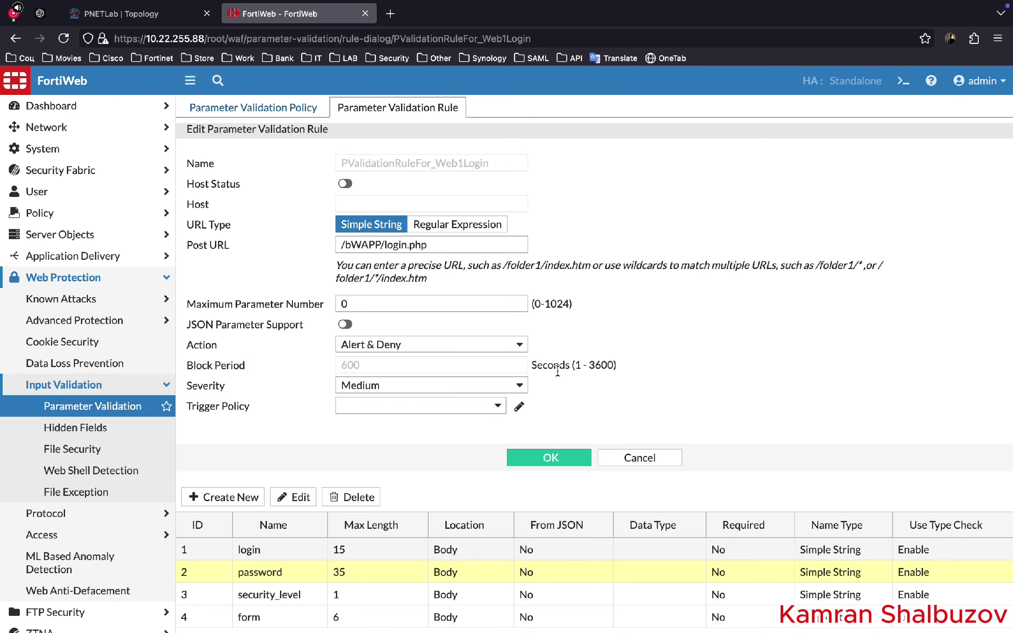
pyautogui.click(548, 459)
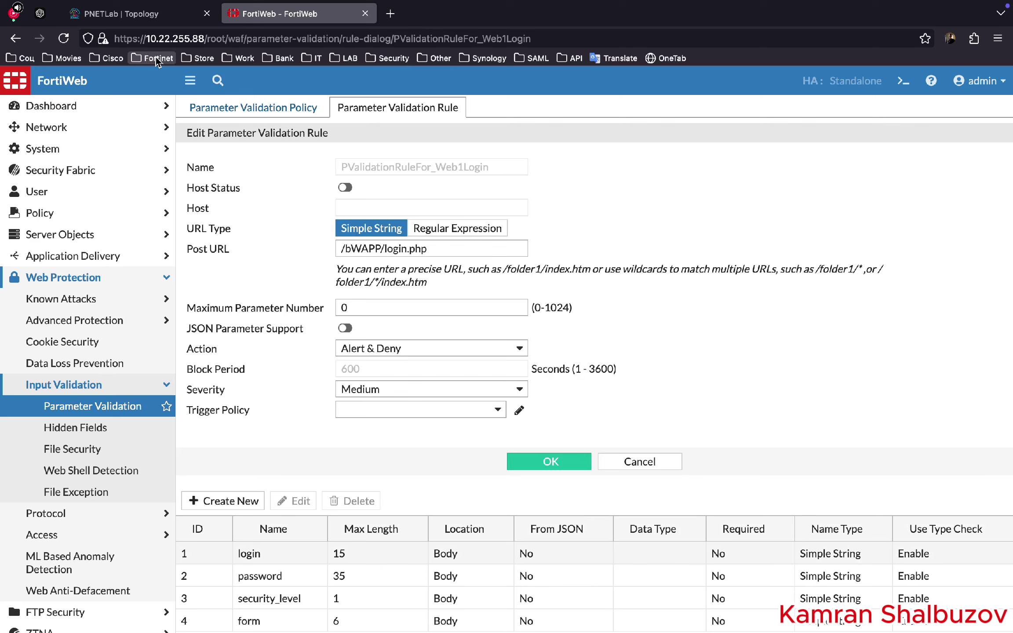
# Switch to the Kali Linux console in PNETLab and enter bee as the login on the bWAPP login page.
pyautogui.click(122, 17)
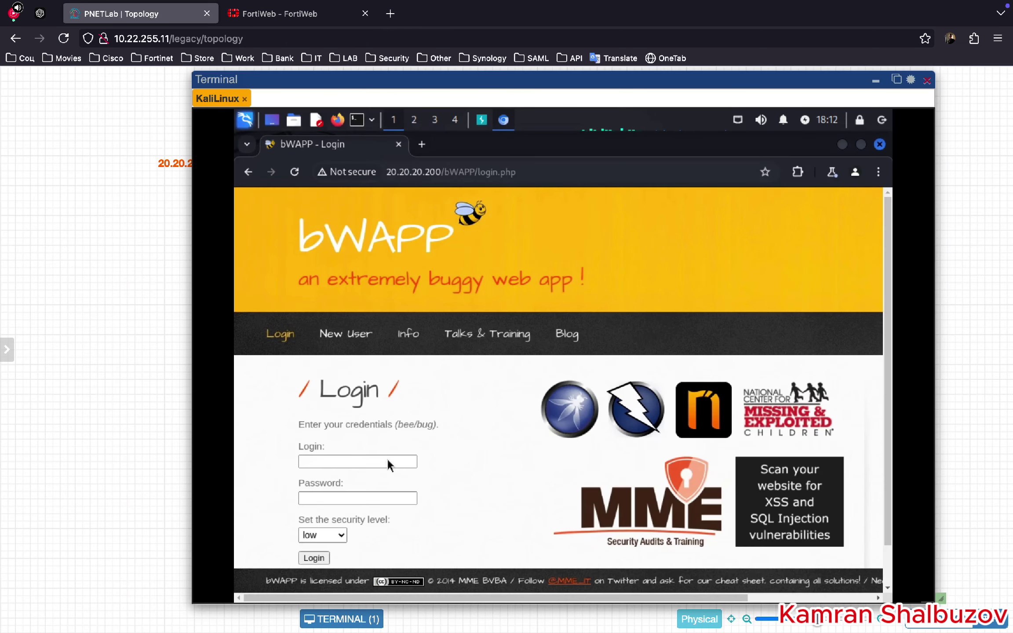
pyautogui.click(369, 461)
pyautogui.write('be')
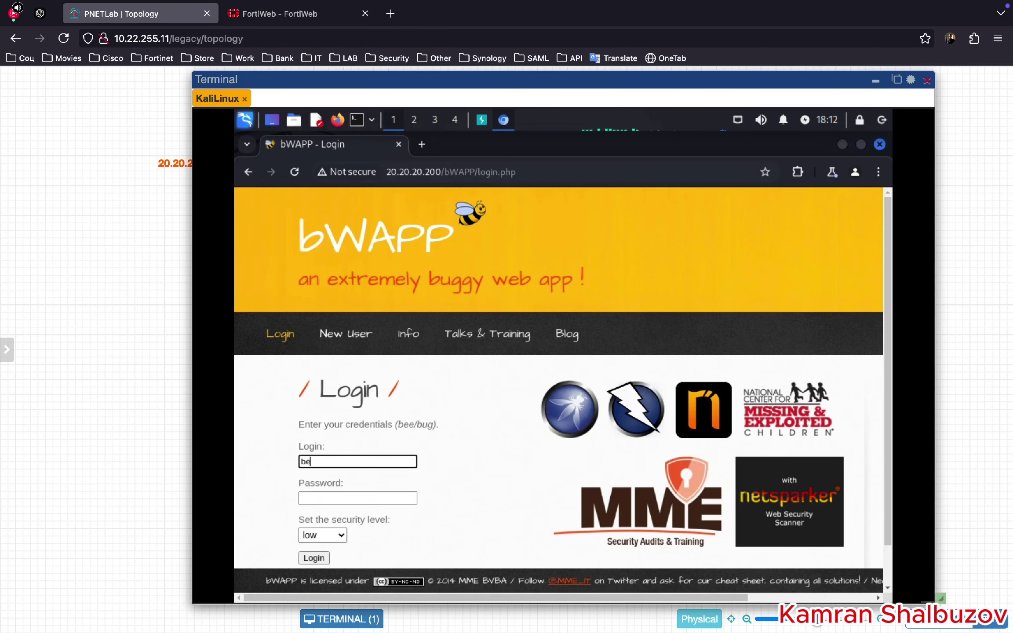
pyautogui.write('e')
pyautogui.press('Tab')
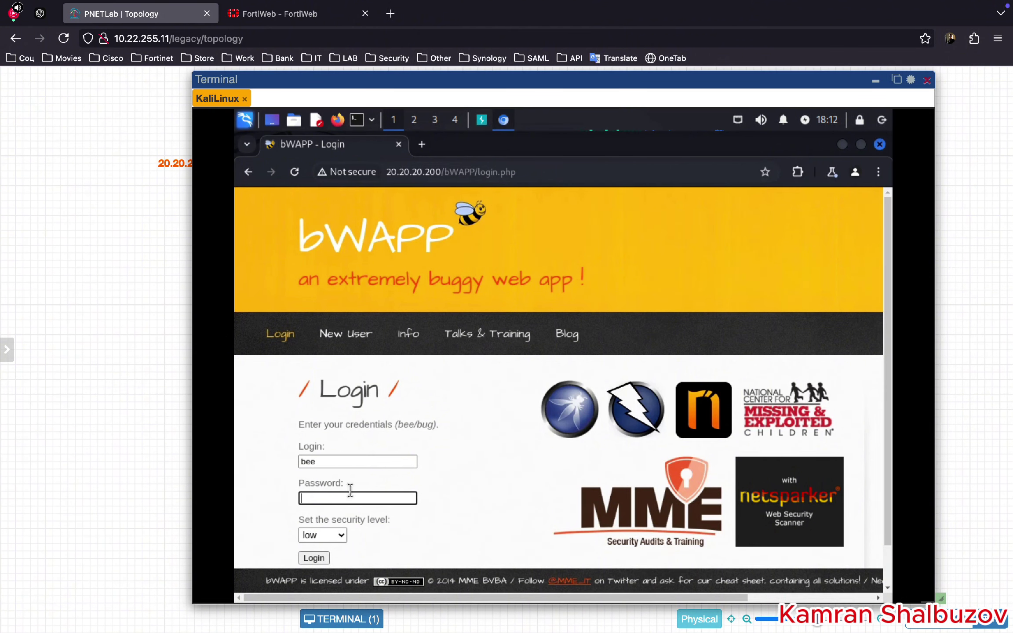
# Inspect the login page's password field, change its input type to text, and close the developer tools.
pyautogui.rightClick(338, 498)
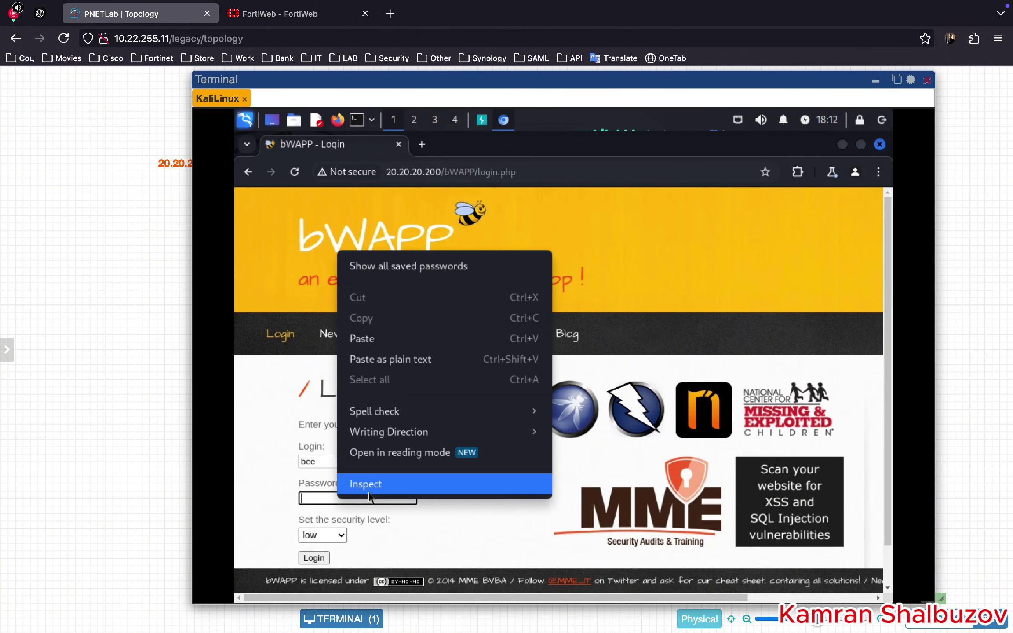
pyautogui.click(368, 496)
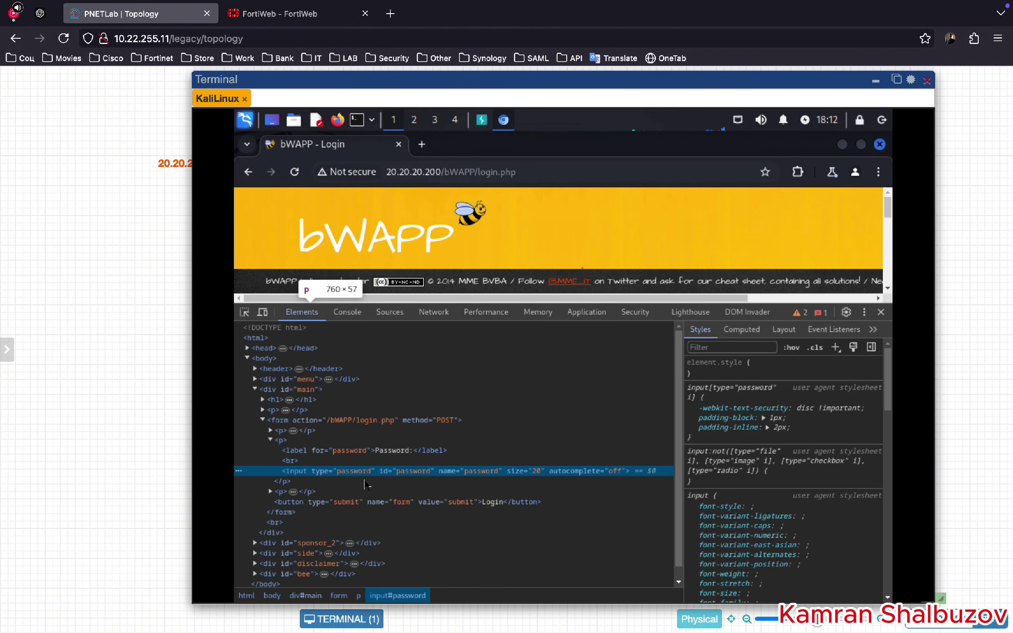
pyautogui.doubleClick(354, 471)
pyautogui.write('text')
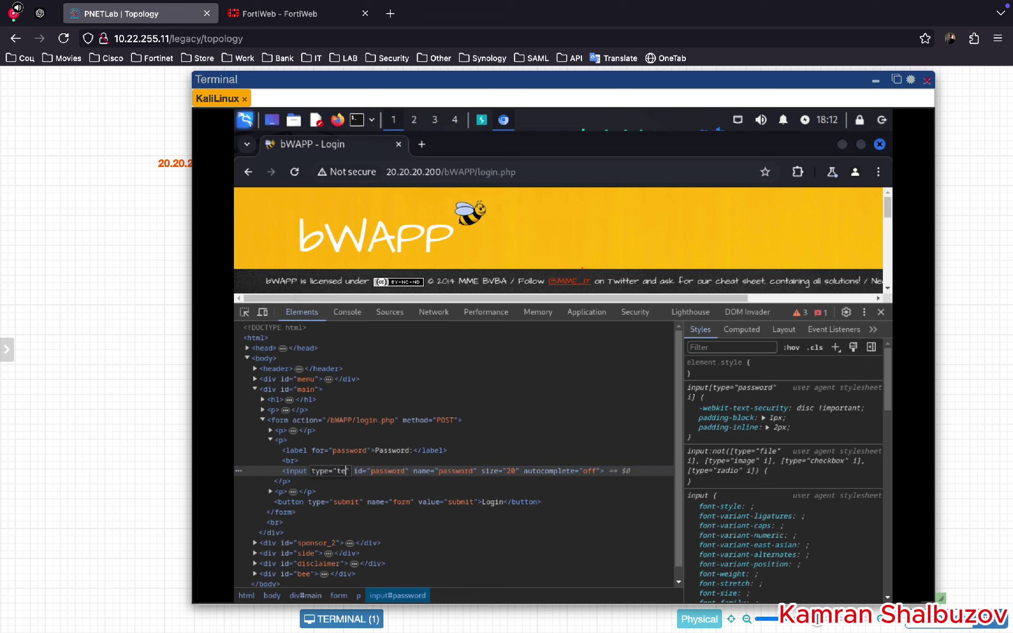
pyautogui.press('Return')
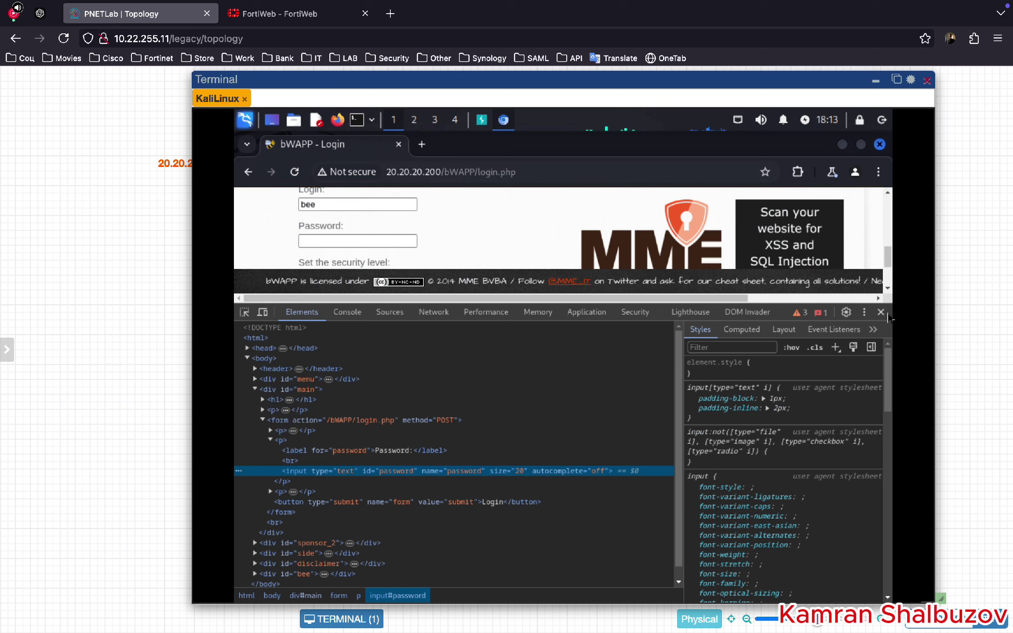
pyautogui.click(881, 312)
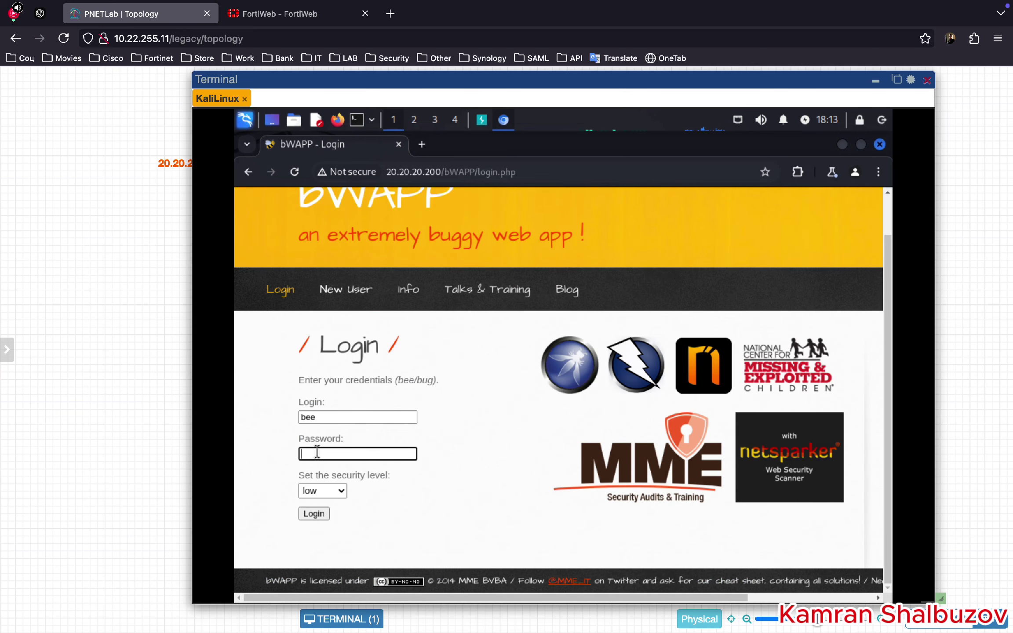
# Log in to bWAPP with the account password, and log out of the portal, confirming the exit.
pyautogui.click(314, 514)
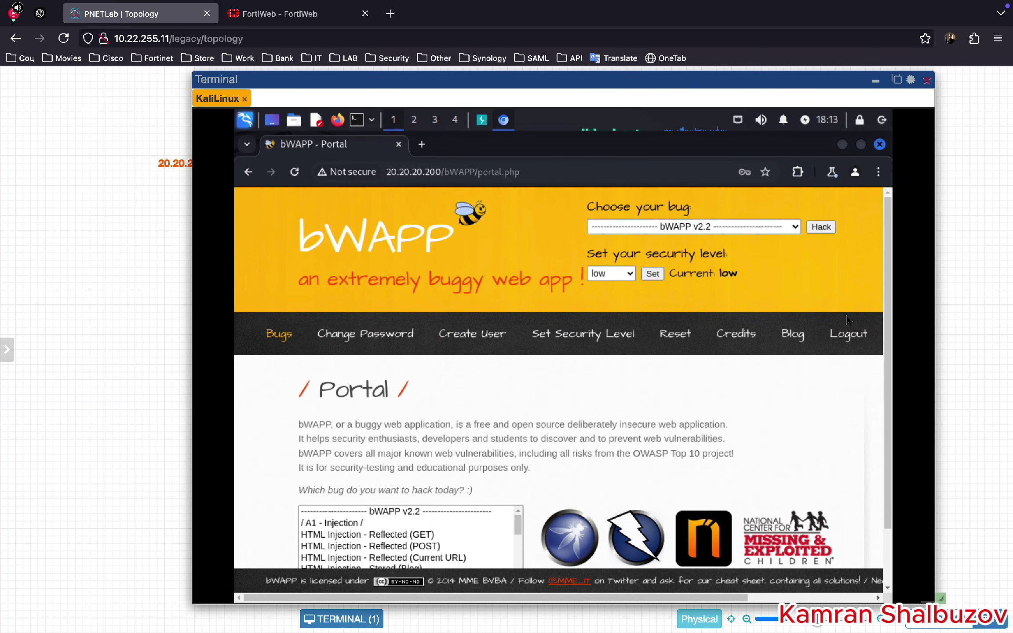
pyautogui.click(848, 342)
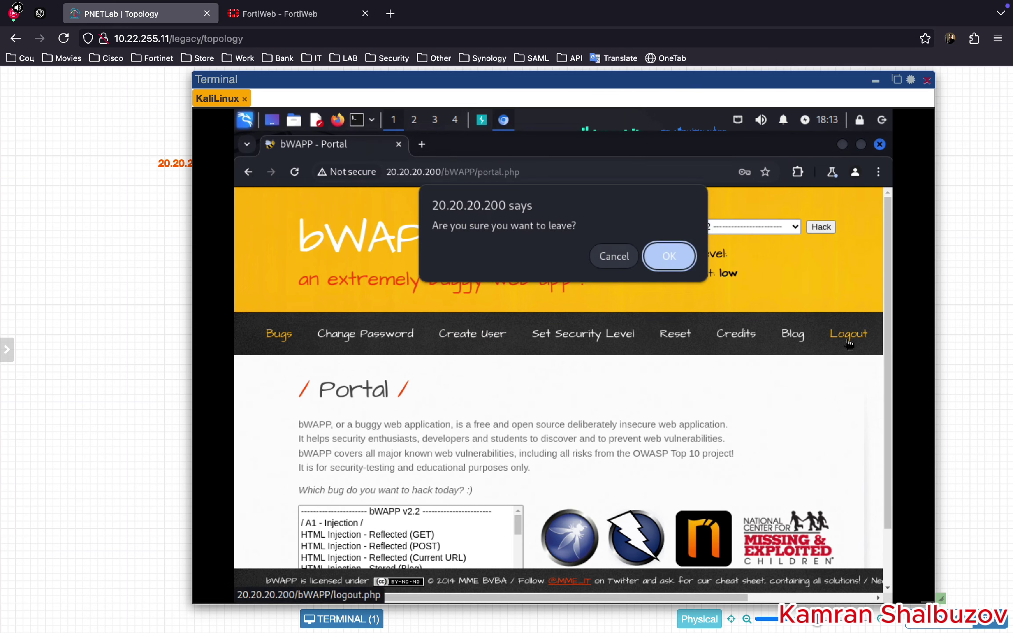
pyautogui.click(672, 256)
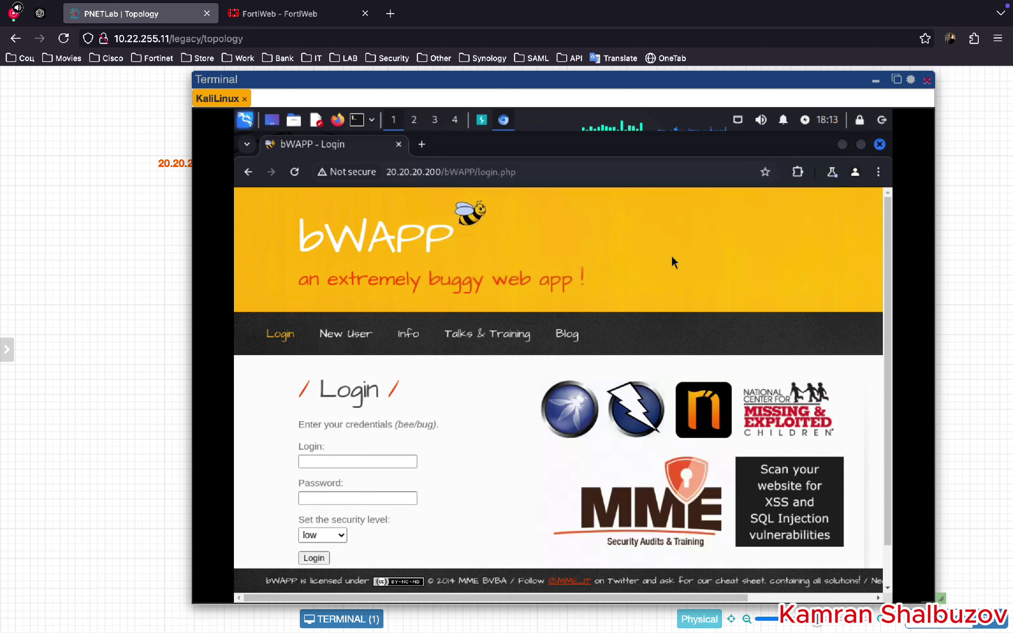
# Enter bee as the login on the bWAPP login page again.
pyautogui.click(346, 463)
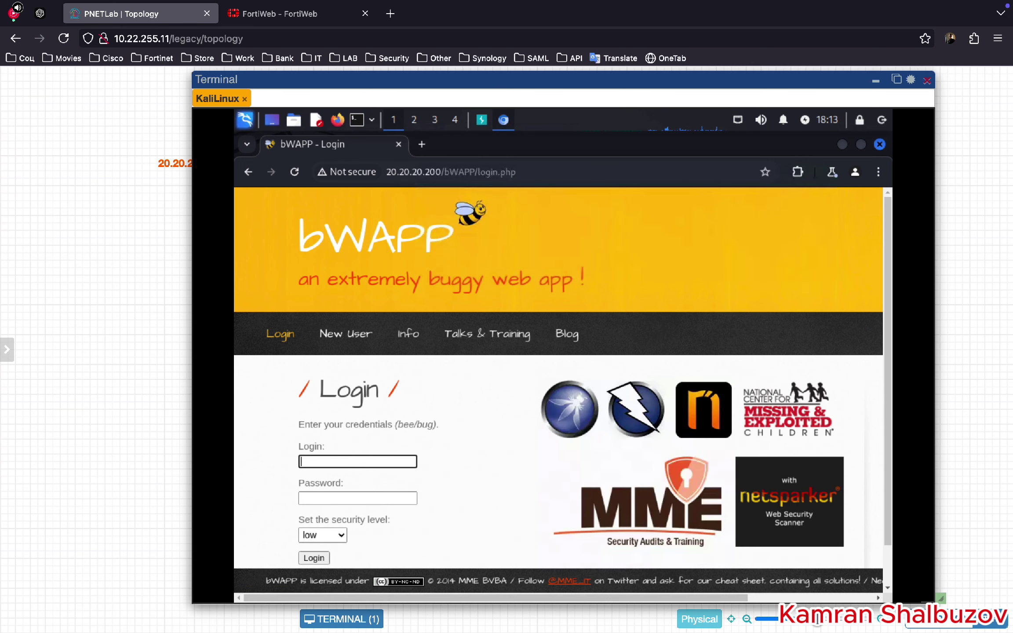
pyautogui.write('bee')
pyautogui.press('Tab')
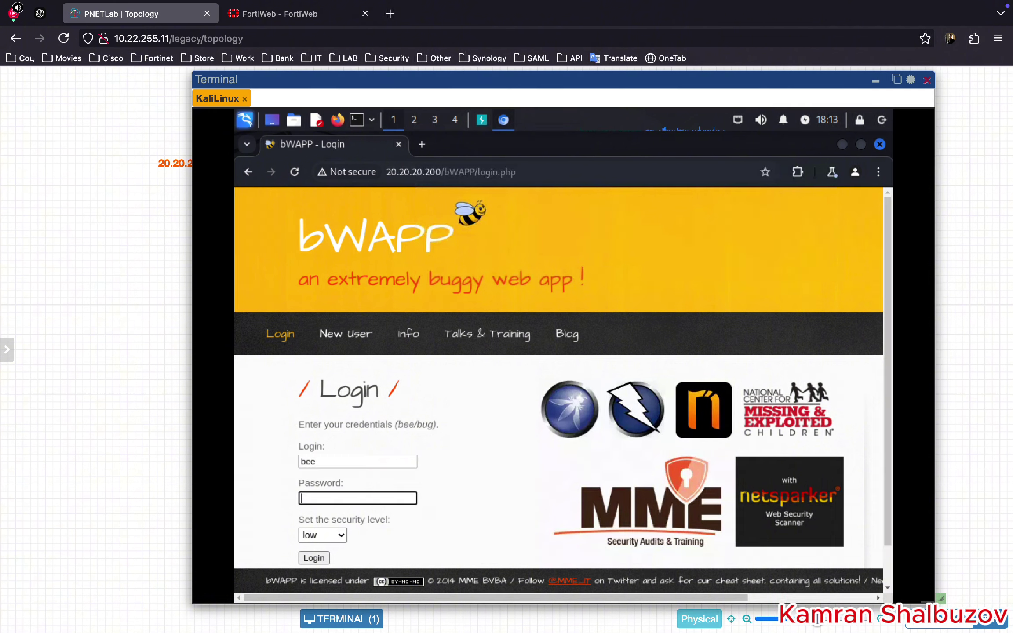
# Set the reloaded page's password input type to text in the developer tools, and leave the password field active and empty.
pyautogui.rightClick(319, 500)
pyautogui.click(347, 483)
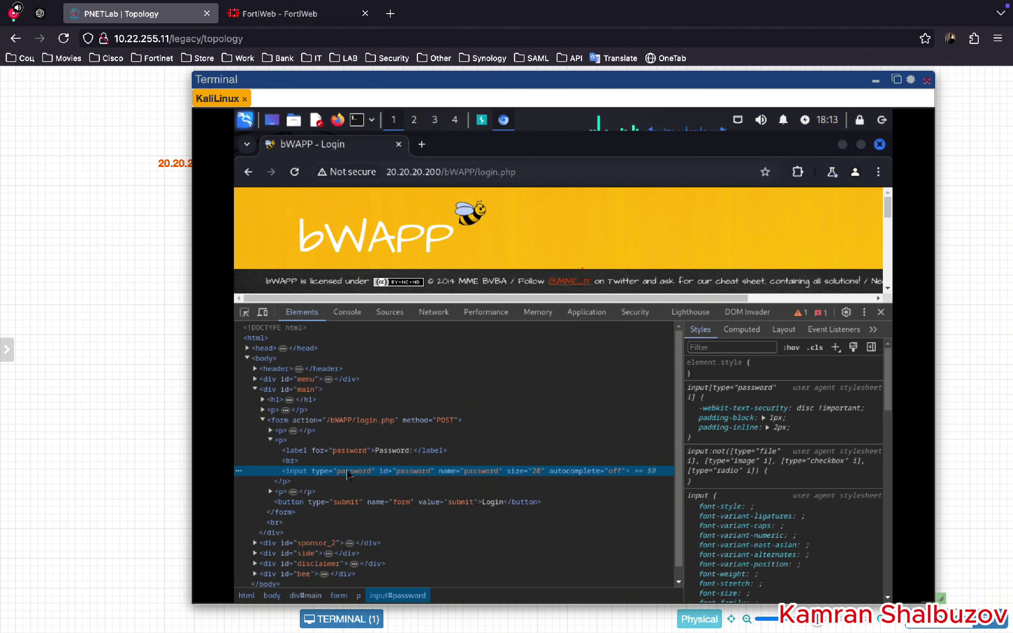
pyautogui.doubleClick(348, 472)
pyautogui.write('text')
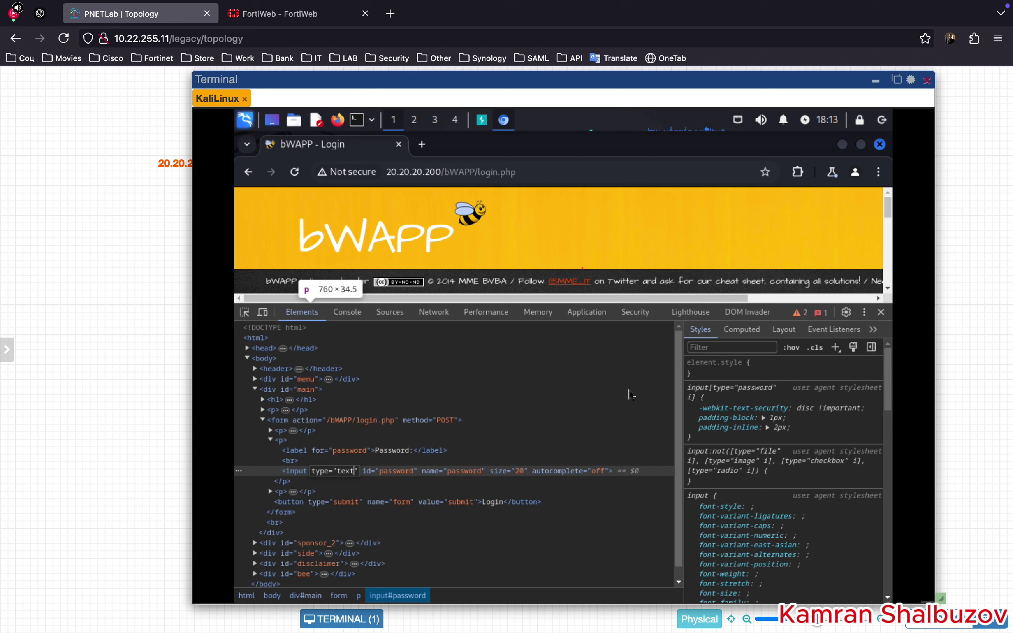
pyautogui.click(881, 313)
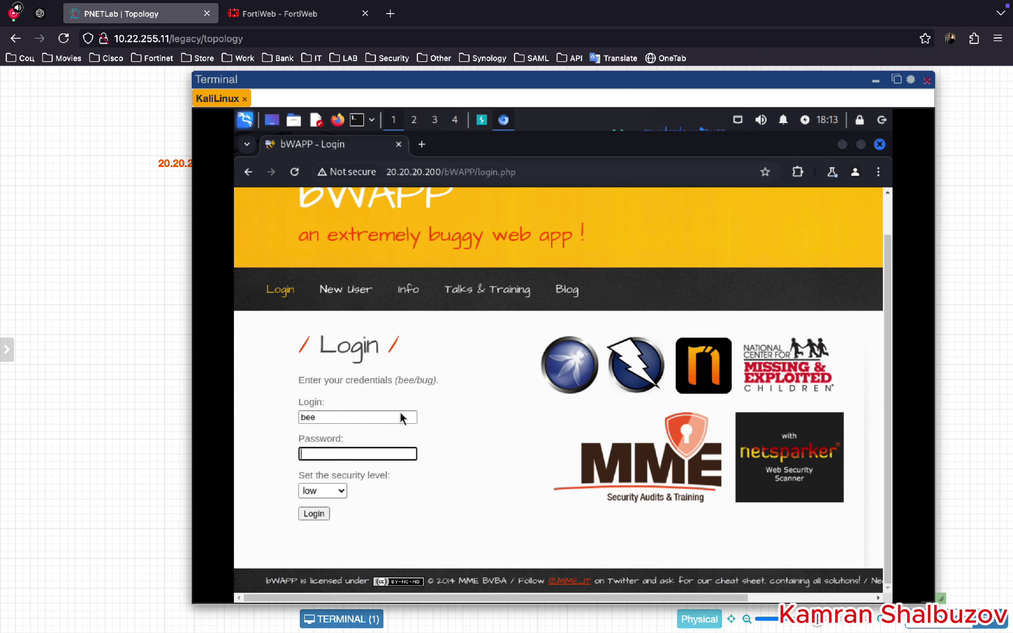
pyautogui.click(335, 454)
pyautogui.write('t')
pyautogui.press('BackSpace')
# Switch to TextEdit, add a line starting with "not" below the password pattern, and select the characters following that word.
pyautogui.moveTo(748, 598)
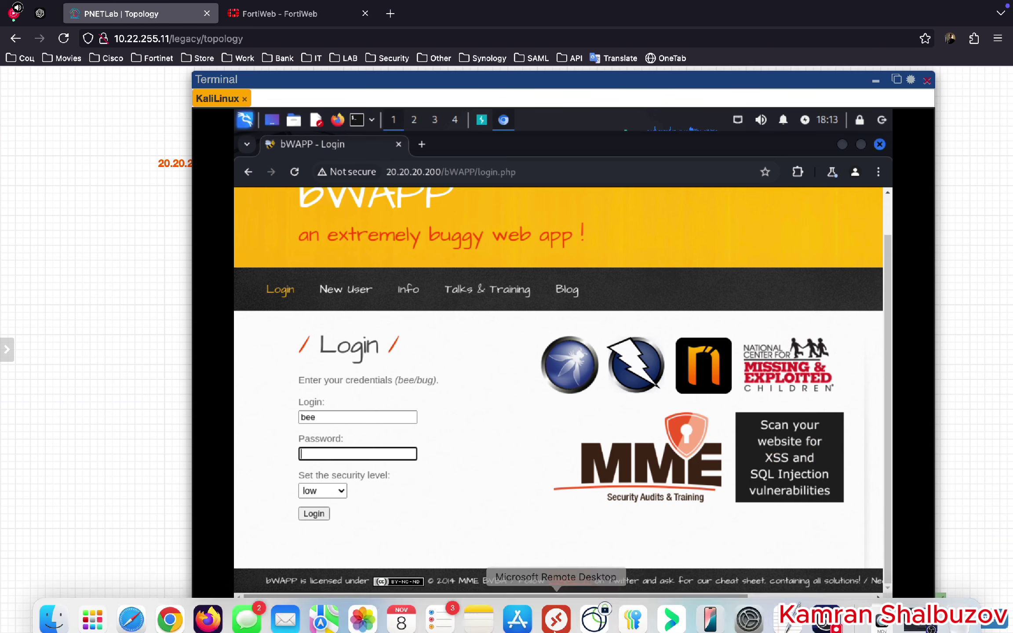
pyautogui.click(787, 605)
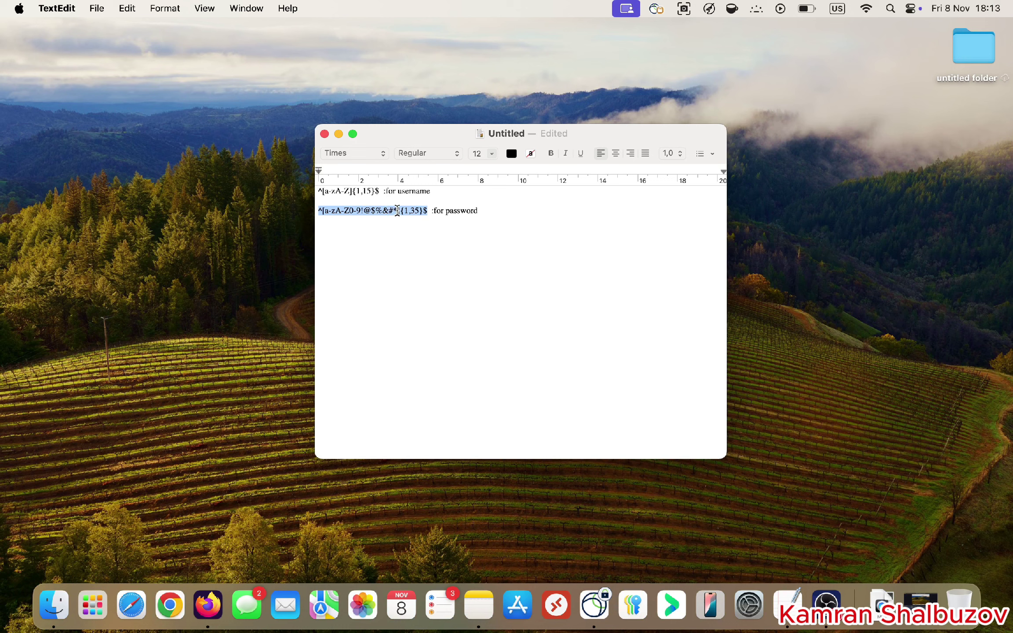
pyautogui.click(498, 216)
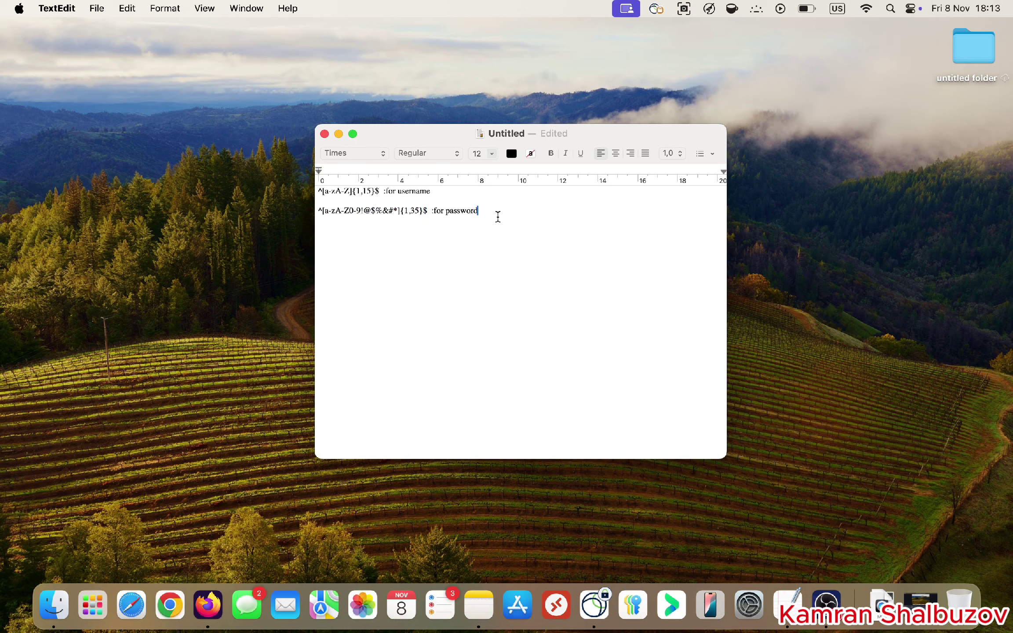
pyautogui.press('Return')
pyautogui.press('Return')
pyautogui.write('not')
pyautogui.moveTo(346, 231); pyautogui.dragTo(331, 230)
# Switch to Firefox, enter the account password on the bWAPP login page, remove the wrongly pasted text, and submit it with disallowed special characters added.
pyautogui.click(208, 606)
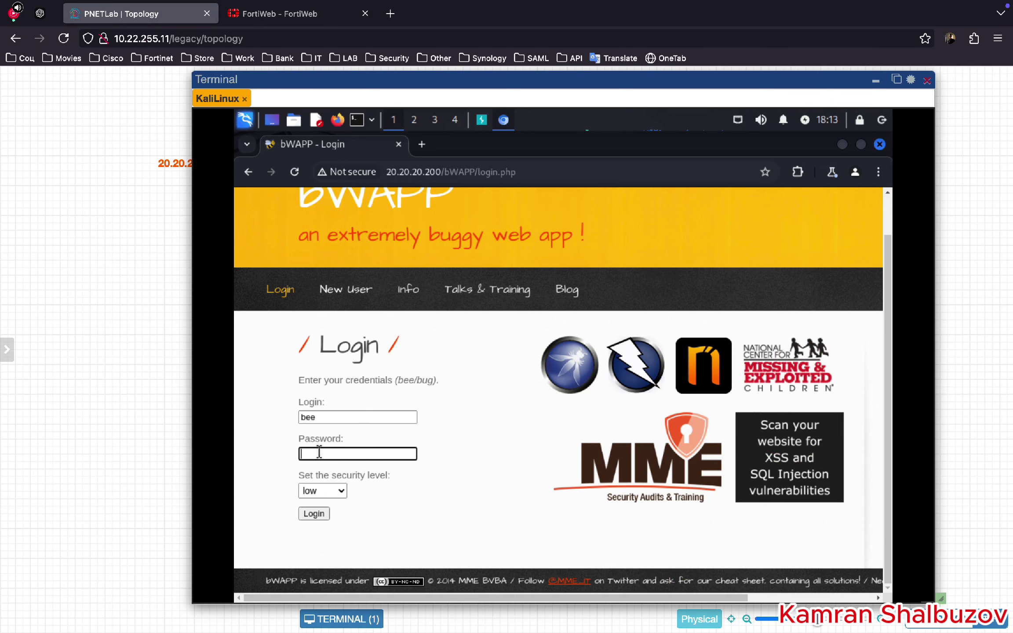
pyautogui.write('bug')
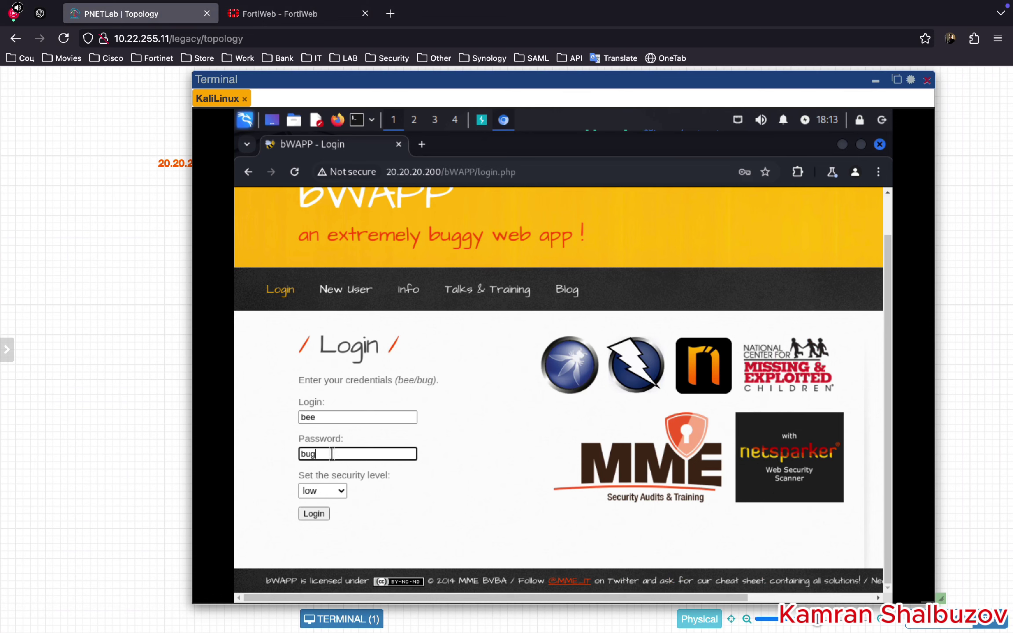
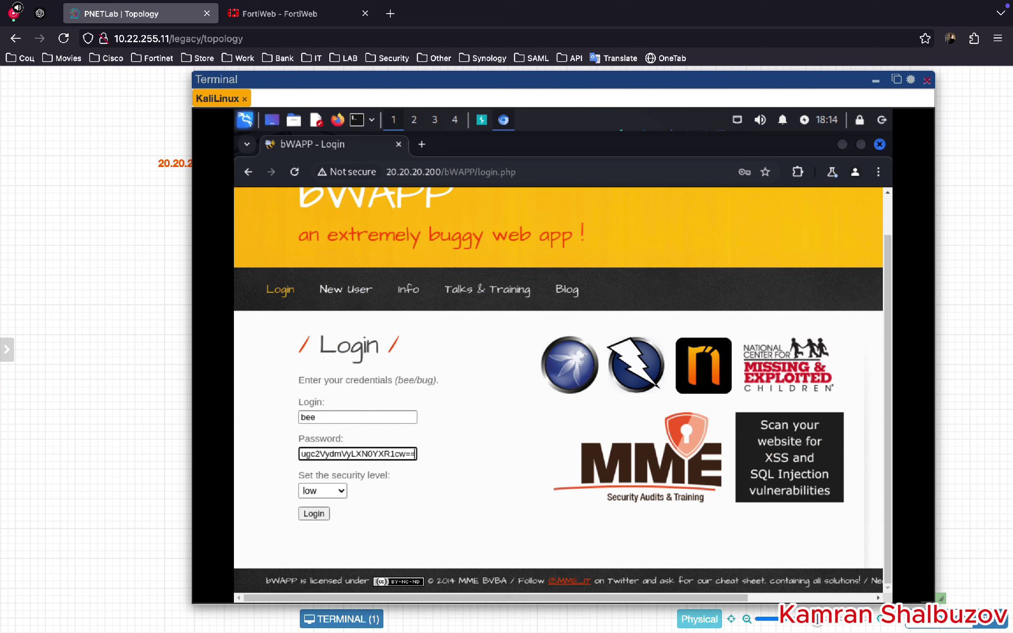
pyautogui.press('BackSpace')
pyautogui.press('BackSpace')
pyautogui.press('BackSpace')
pyautogui.press('BackSpace')
pyautogui.press('BackSpace')
pyautogui.press('BackSpace')
pyautogui.press('BackSpace')
pyautogui.press('BackSpace')
pyautogui.press('BackSpace')
pyautogui.press('BackSpace')
pyautogui.press('BackSpace')
pyautogui.press('BackSpace')
pyautogui.press('BackSpace')
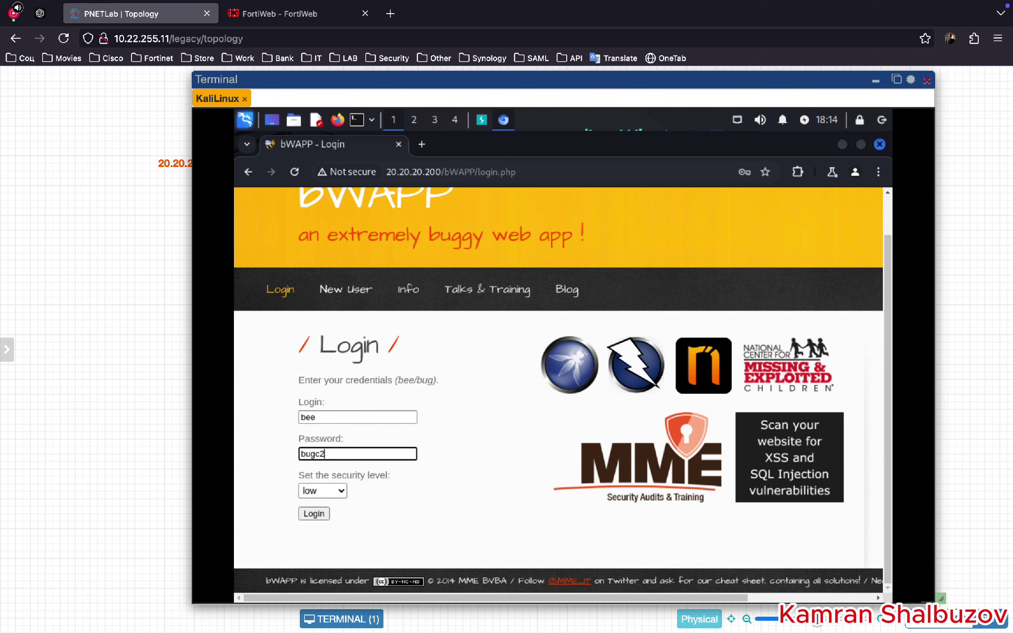
pyautogui.press('BackSpace')
pyautogui.press('BackSpace')
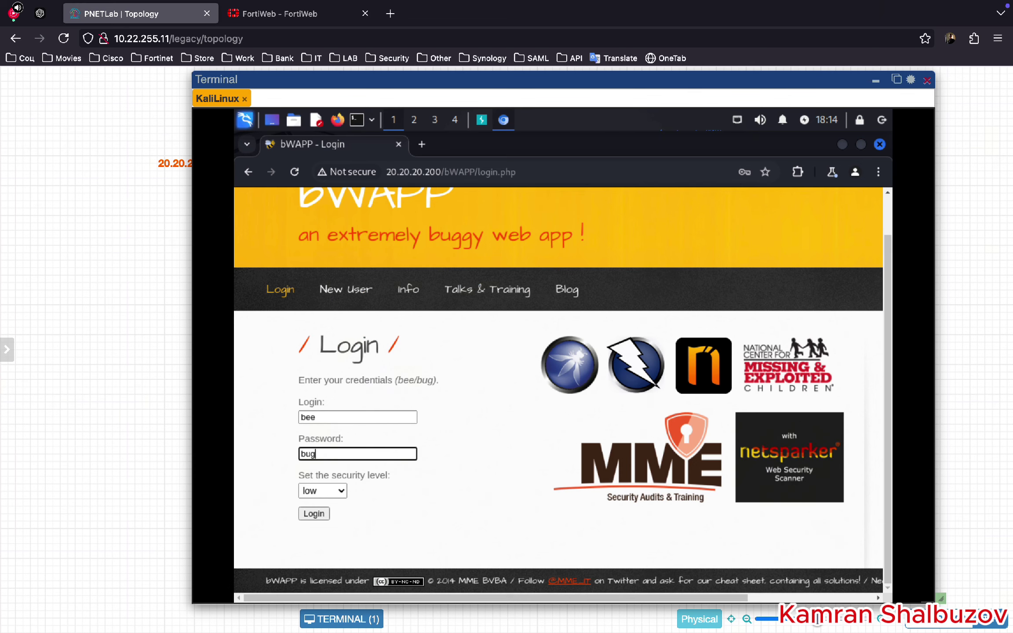
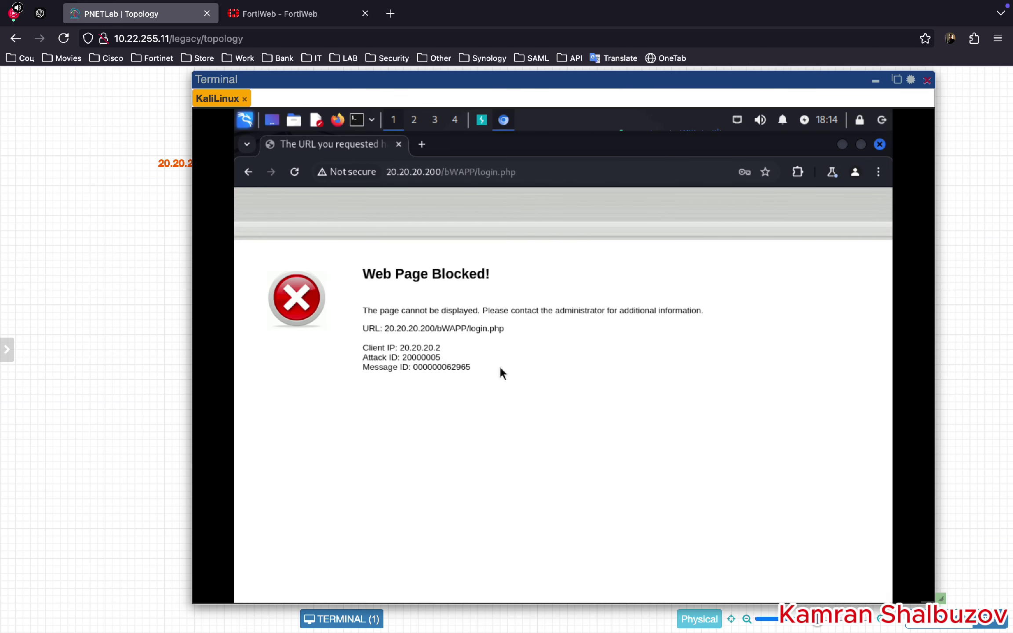
# Switch to the FortiWeb console and open the attack log.
pyautogui.click(285, 13)
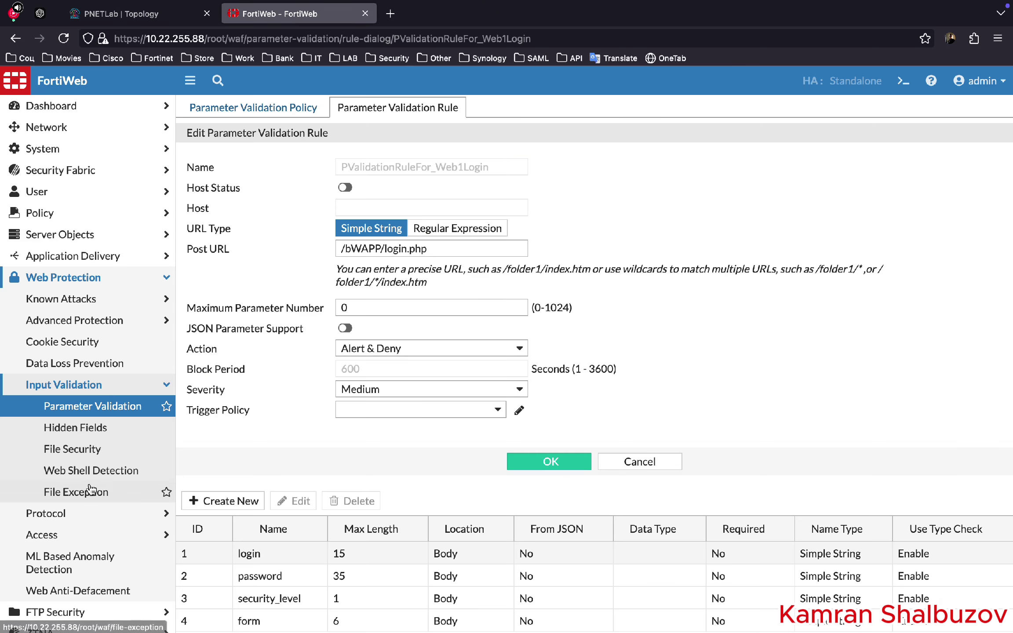
pyautogui.scroll(-3, 51, 527)
pyautogui.scroll(1, 51, 558)
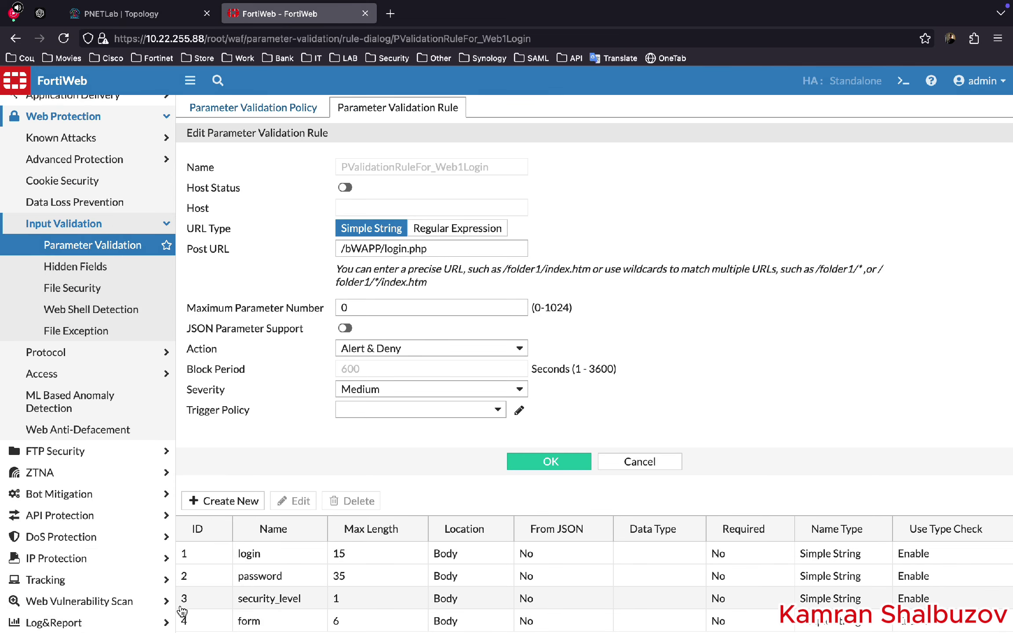
pyautogui.click(73, 624)
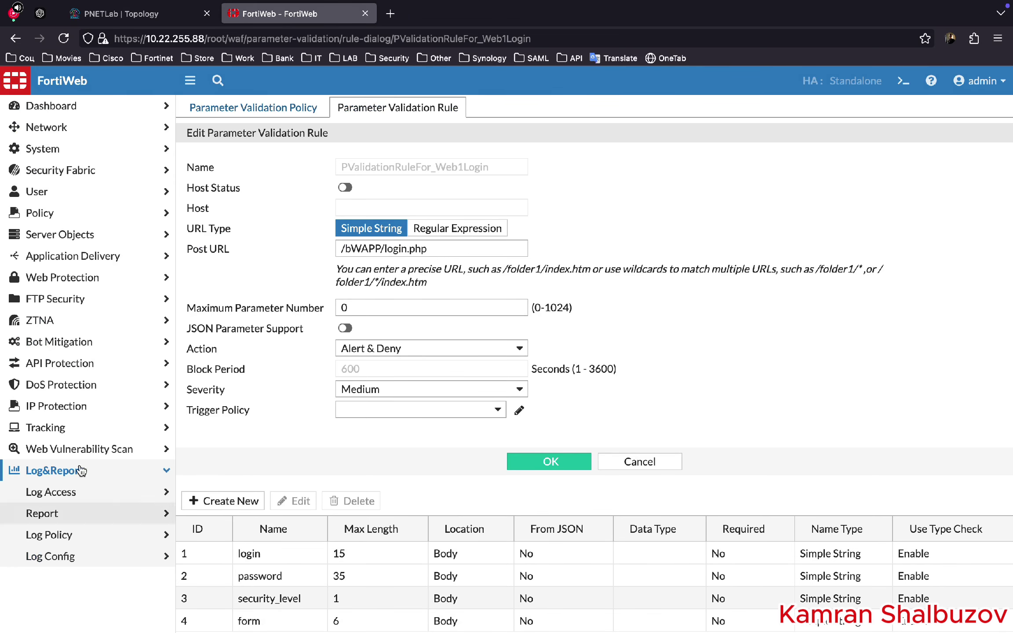
pyautogui.click(74, 495)
pyautogui.click(73, 513)
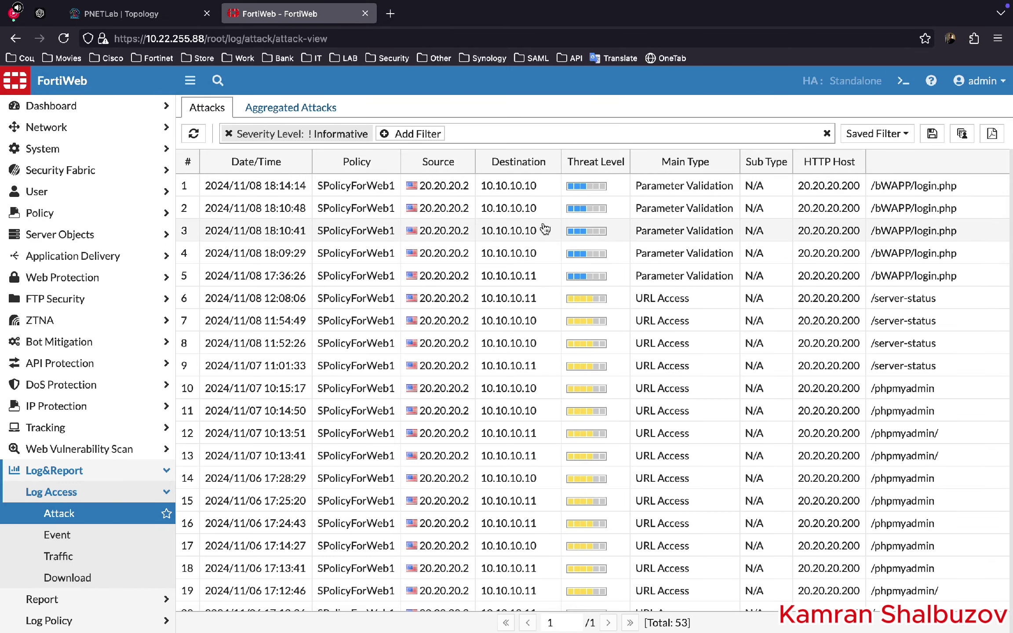
# Open the details of the newest Parameter Validation attack and highlight the submitted password value among its parameters.
pyautogui.click(505, 188)
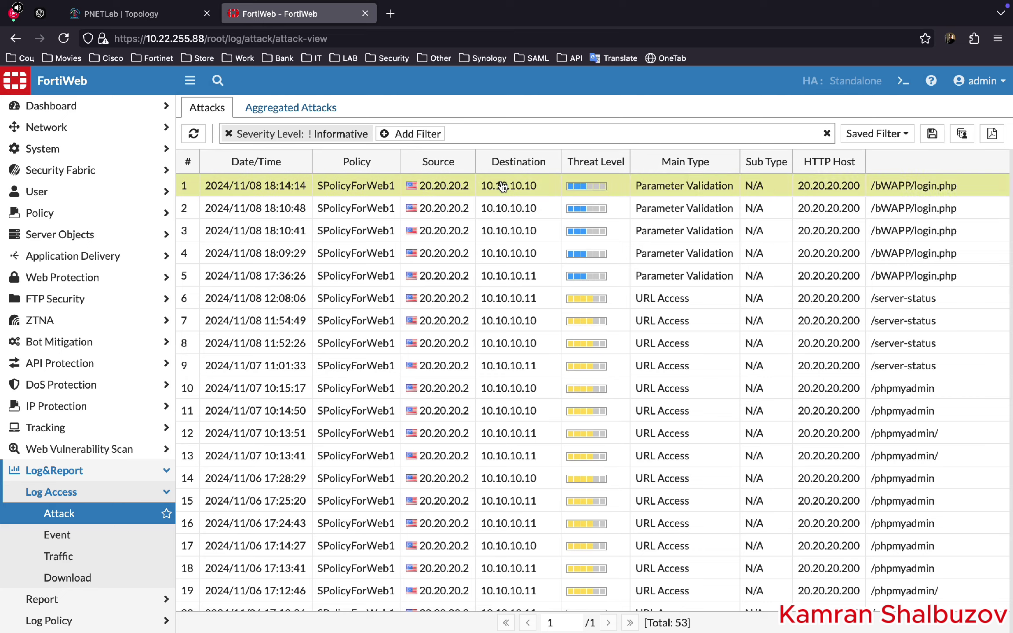
pyautogui.scroll(-10, 867, 468)
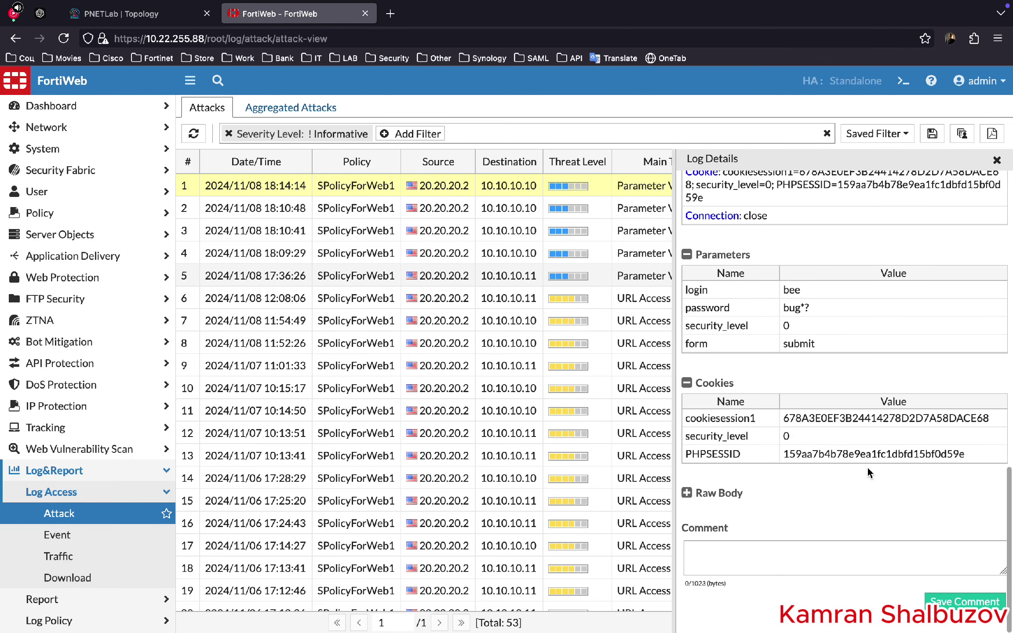
pyautogui.moveTo(790, 311); pyautogui.dragTo(822, 311)
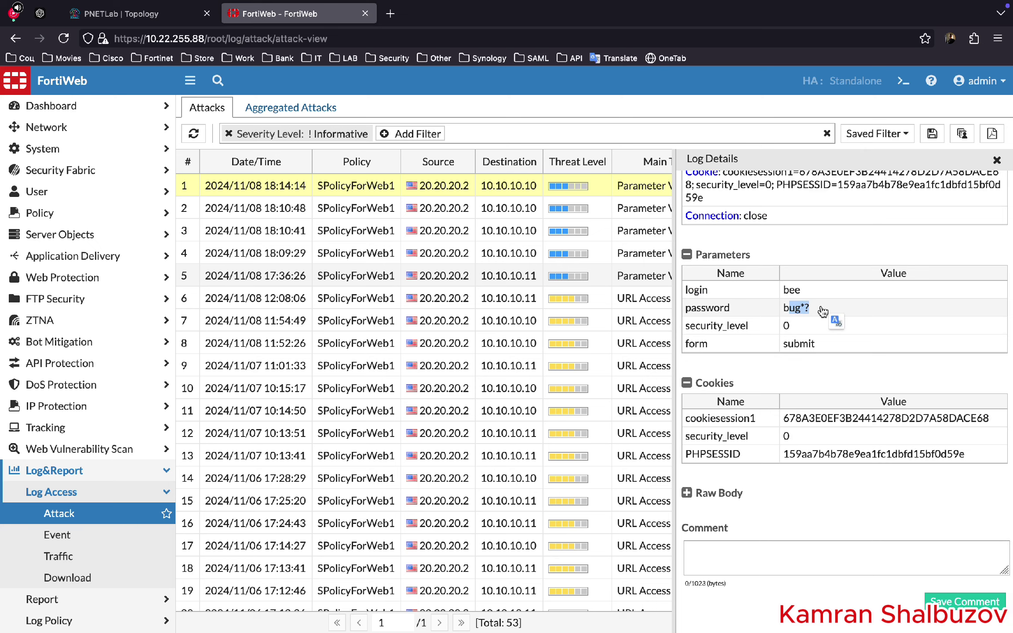
# Open the Status page of the FortiWeb dashboard.
pyautogui.click(70, 107)
pyautogui.click(63, 129)
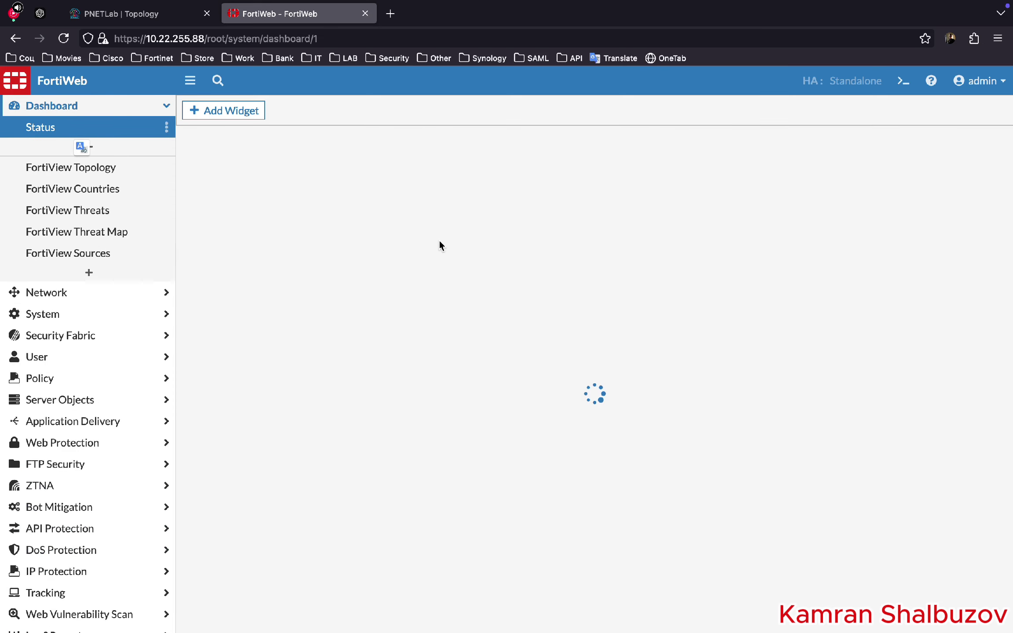